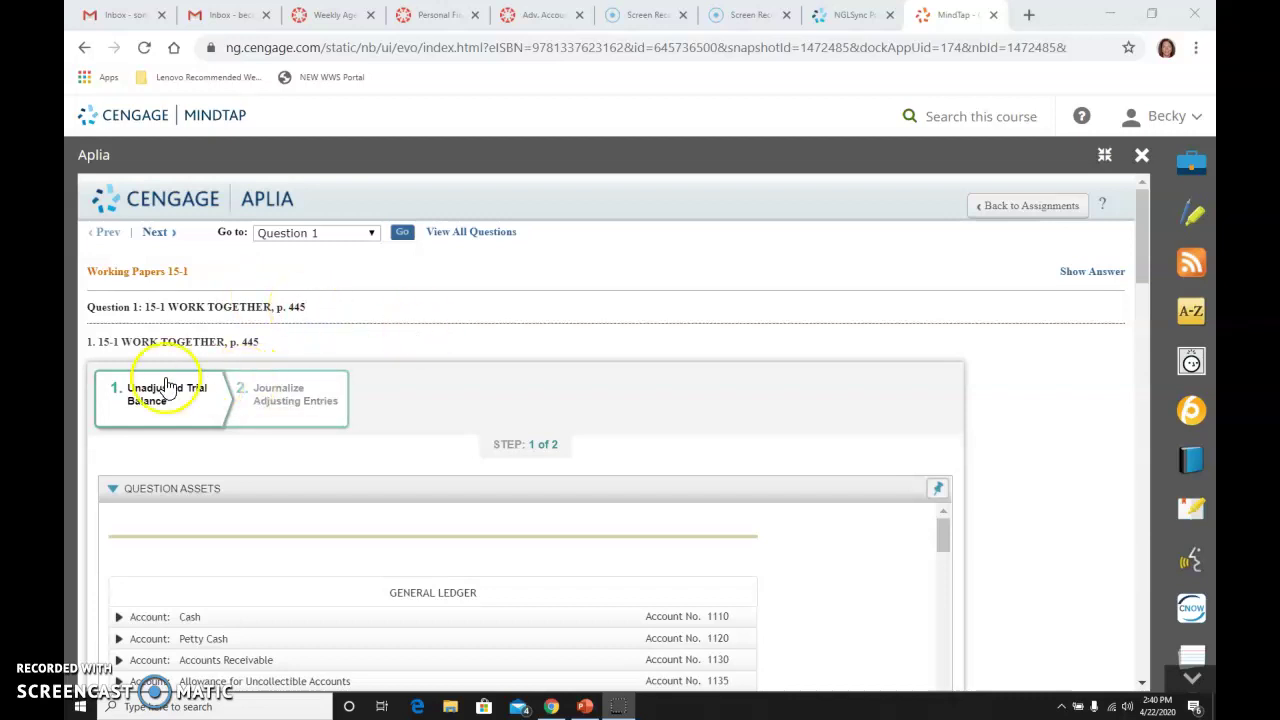
# Expand the Cash and Petty Cash ledgers to read their balances, 24,194.34 and 250.00
pyautogui.scroll(-1, 765, 487)
pyautogui.scroll(-2, 800, 490)
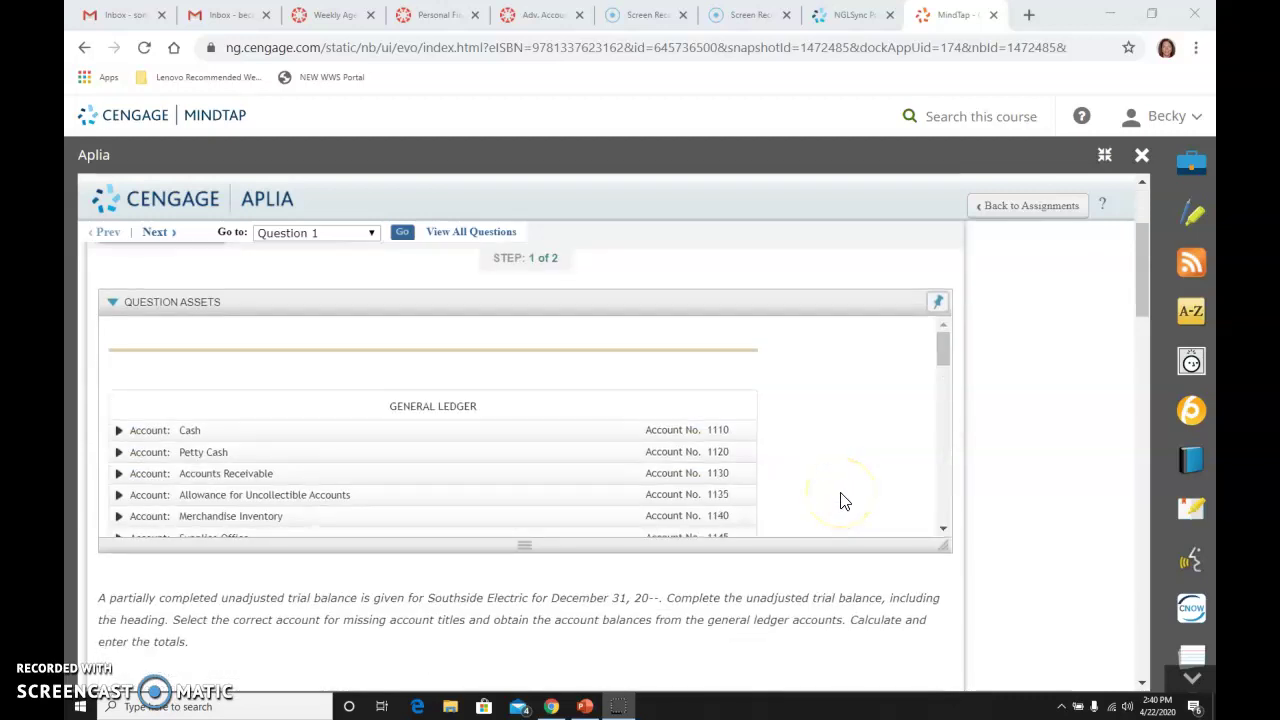
pyautogui.scroll(-2, 651, 457)
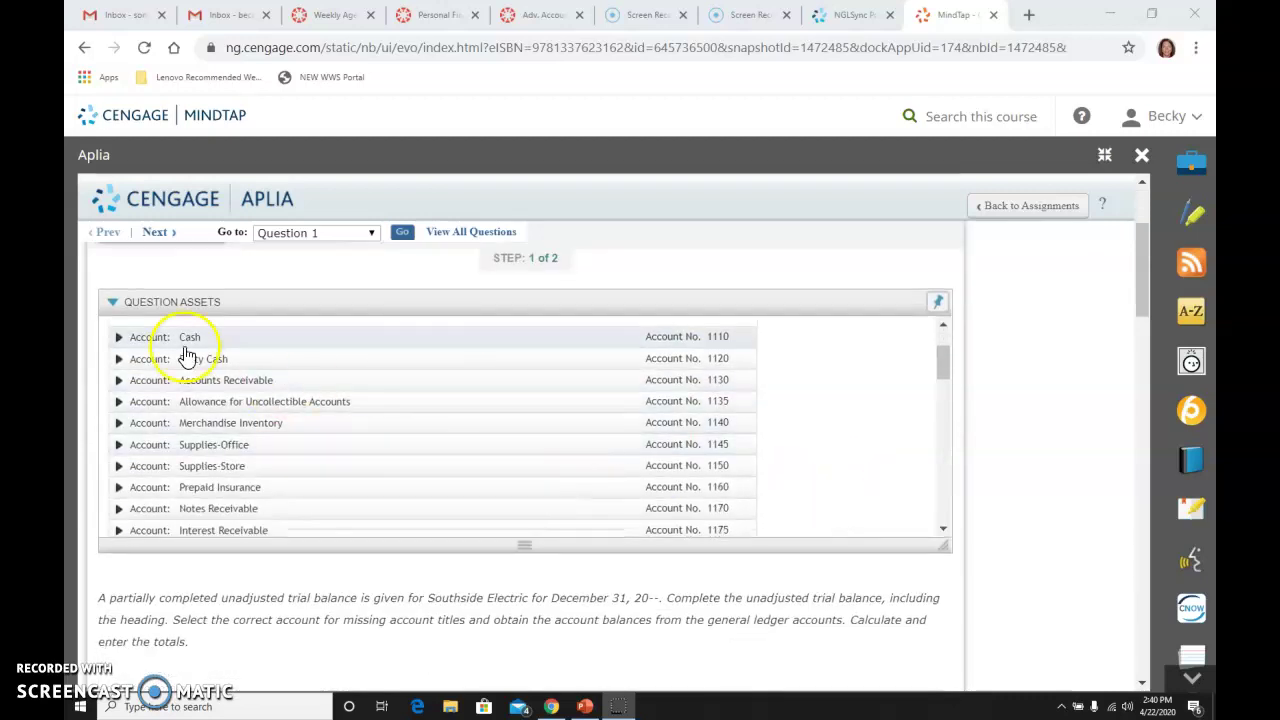
pyautogui.click(118, 337)
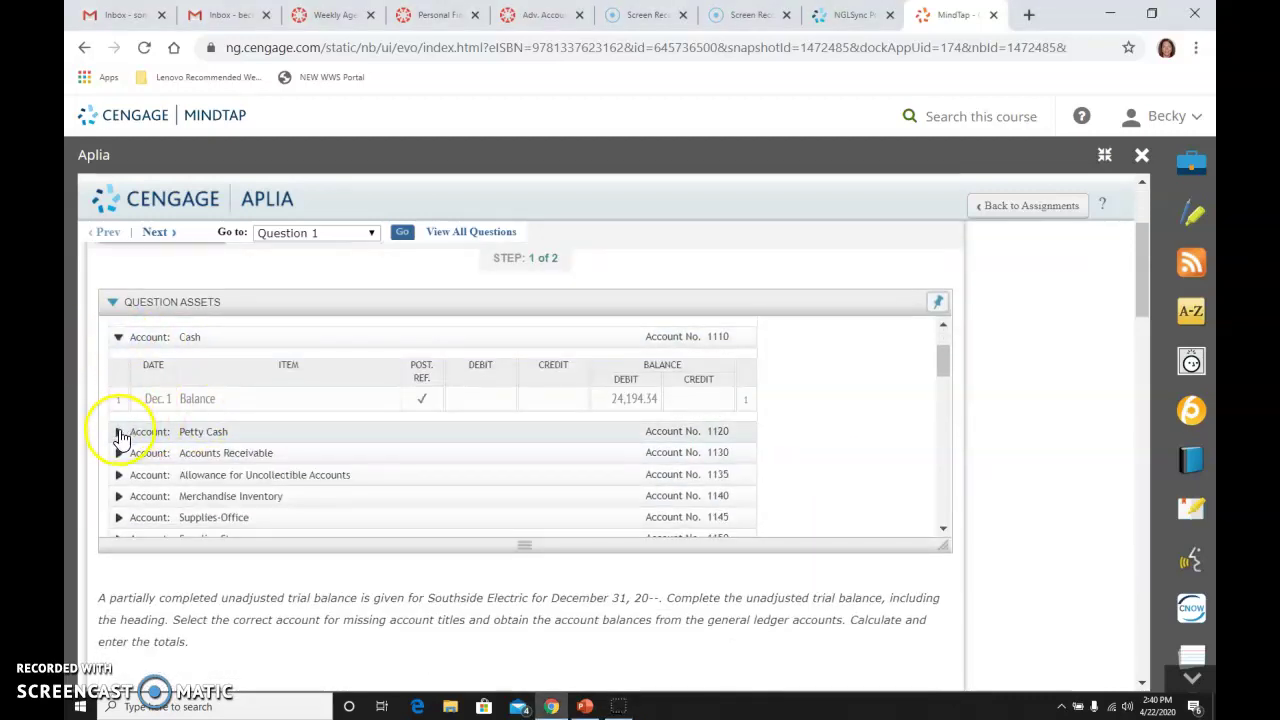
pyautogui.click(118, 431)
pyautogui.scroll(-4, 395, 462)
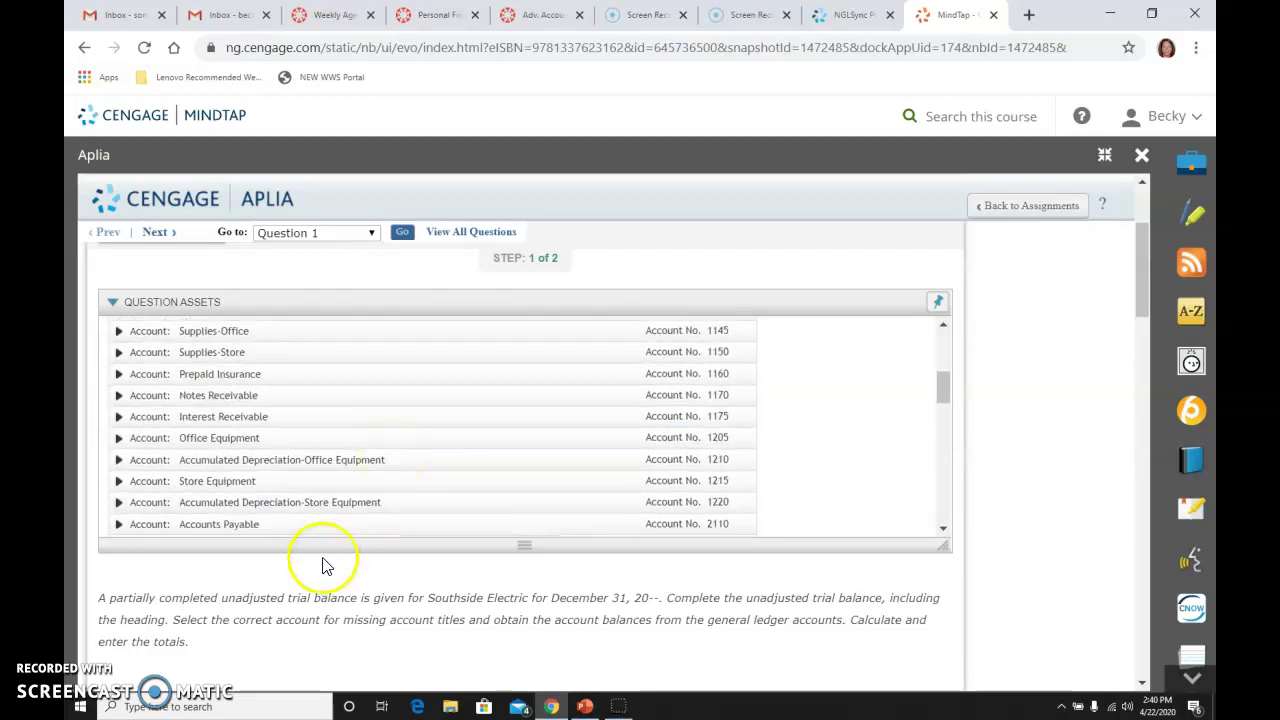
pyautogui.scroll(-2, 323, 569)
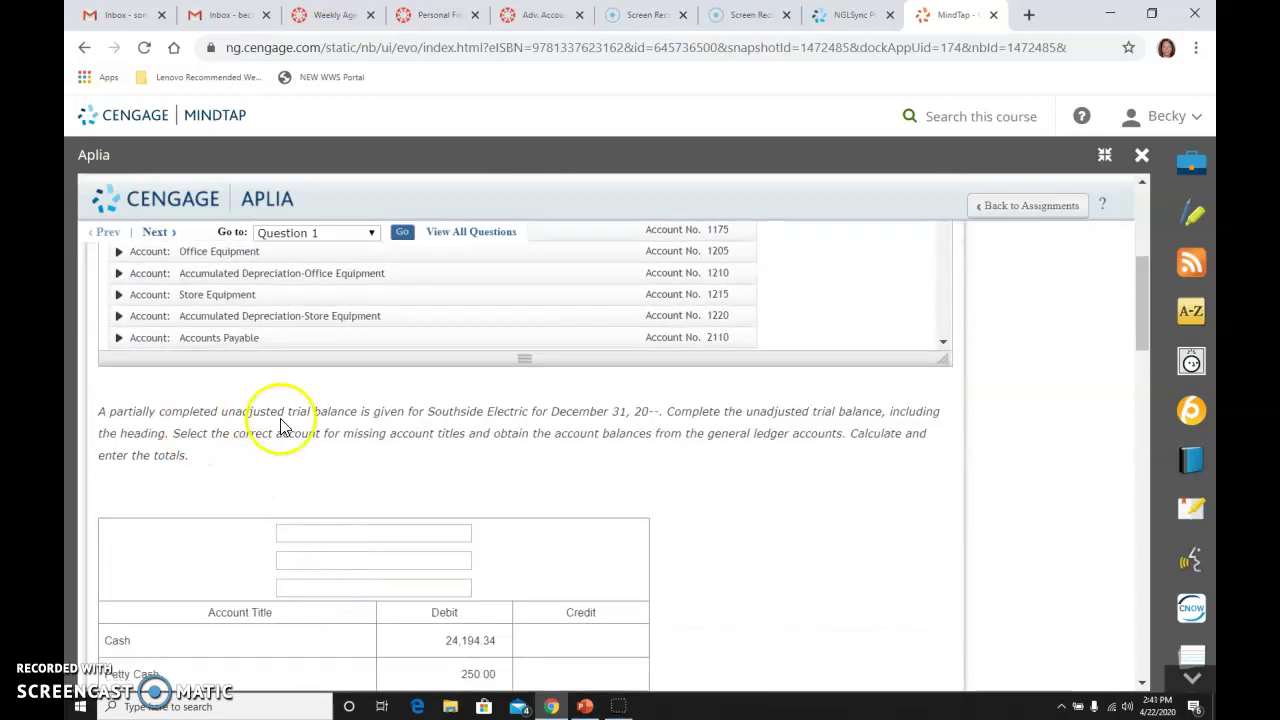
# Enter 'Southside Electric', 'Unadjusted Trial Balance' and 'December 31, 20--' as the three heading lines
pyautogui.click(640, 432)
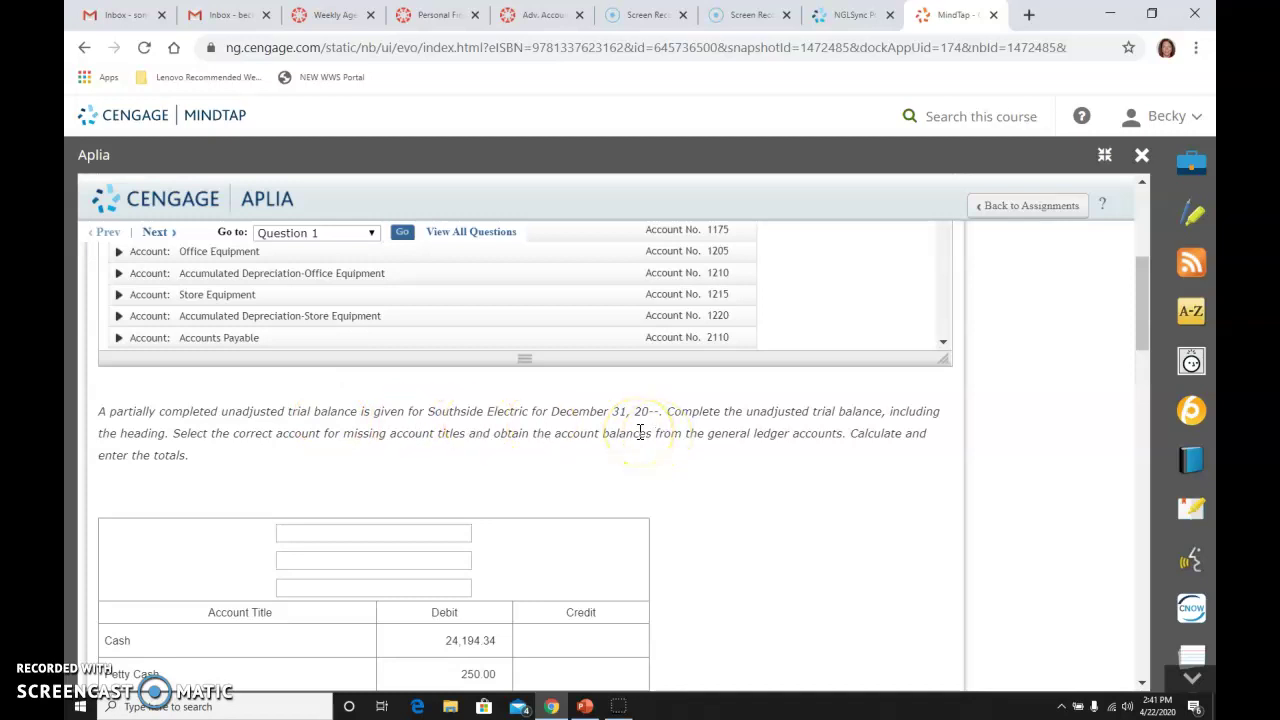
pyautogui.click(826, 434)
pyautogui.click(449, 540)
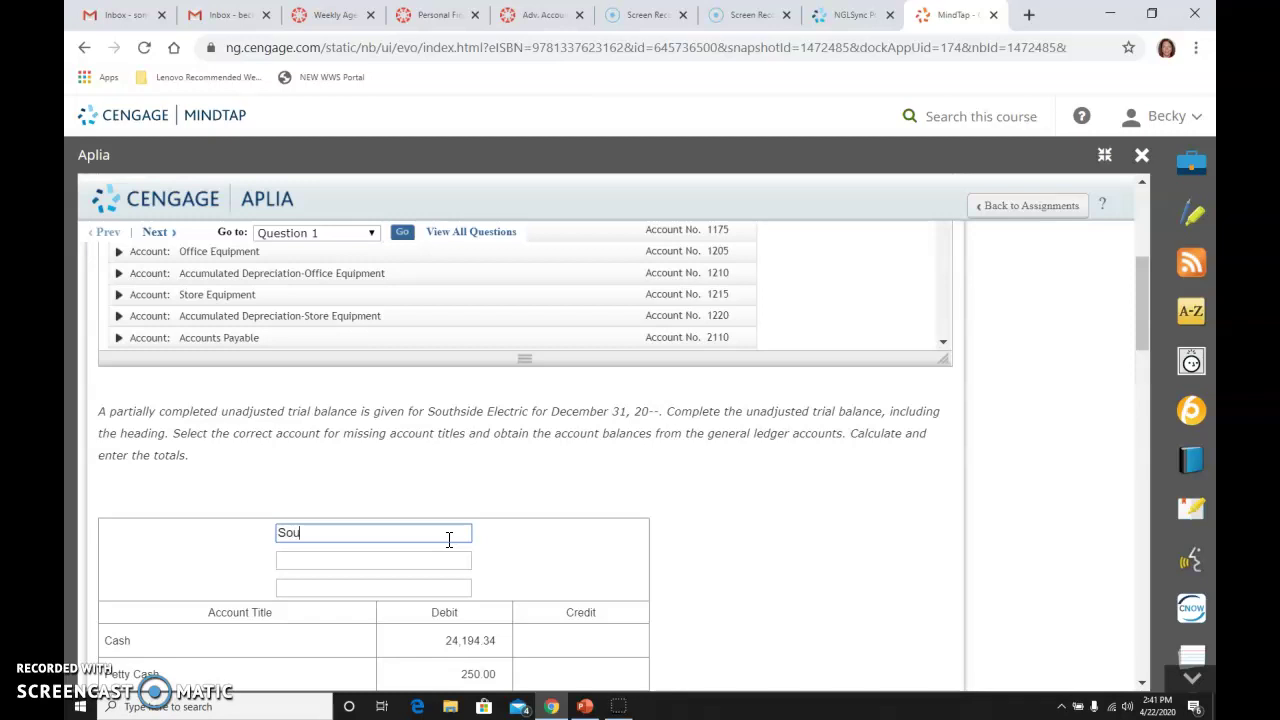
pyautogui.write('Southside Electric')
pyautogui.press('Tab')
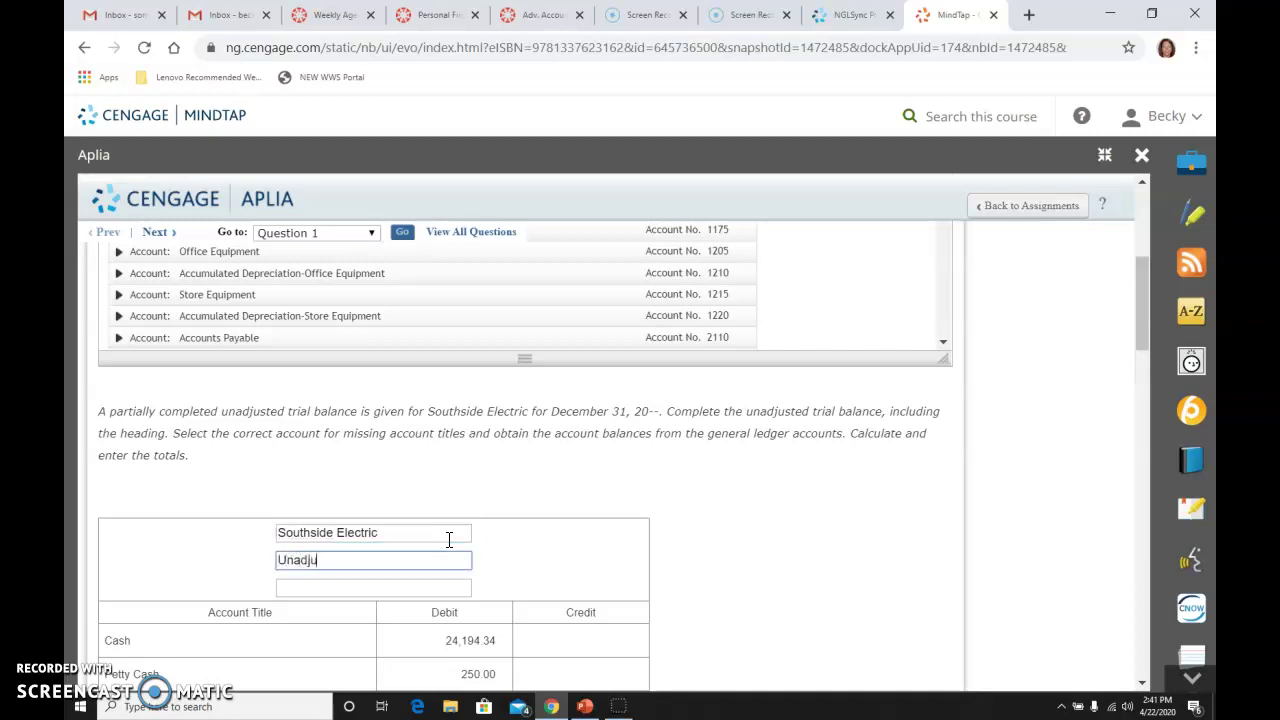
pyautogui.write('Unadjusted Trial Balance')
pyautogui.press('Tab')
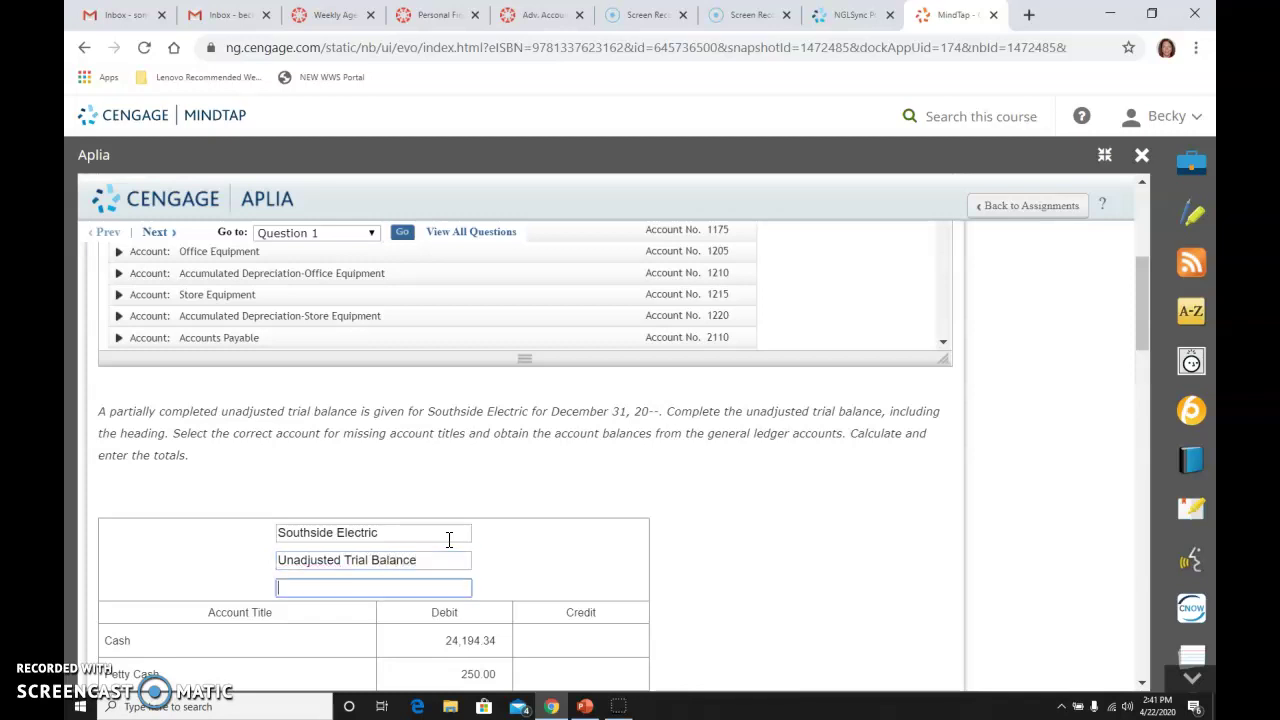
pyautogui.write('December 31, 20--')
# Choose Allowance for Uncollectible Accounts for the blank row after Accounts Receivable
pyautogui.scroll(-3, 449, 540)
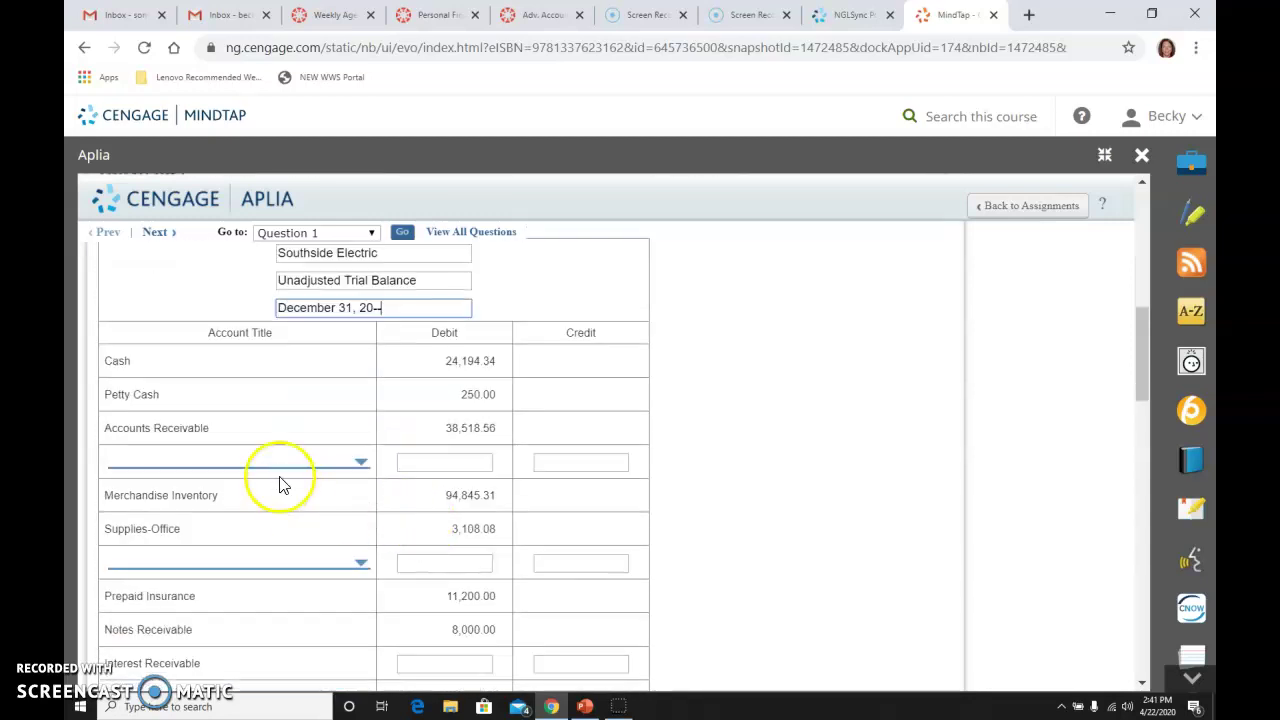
pyautogui.click(273, 462)
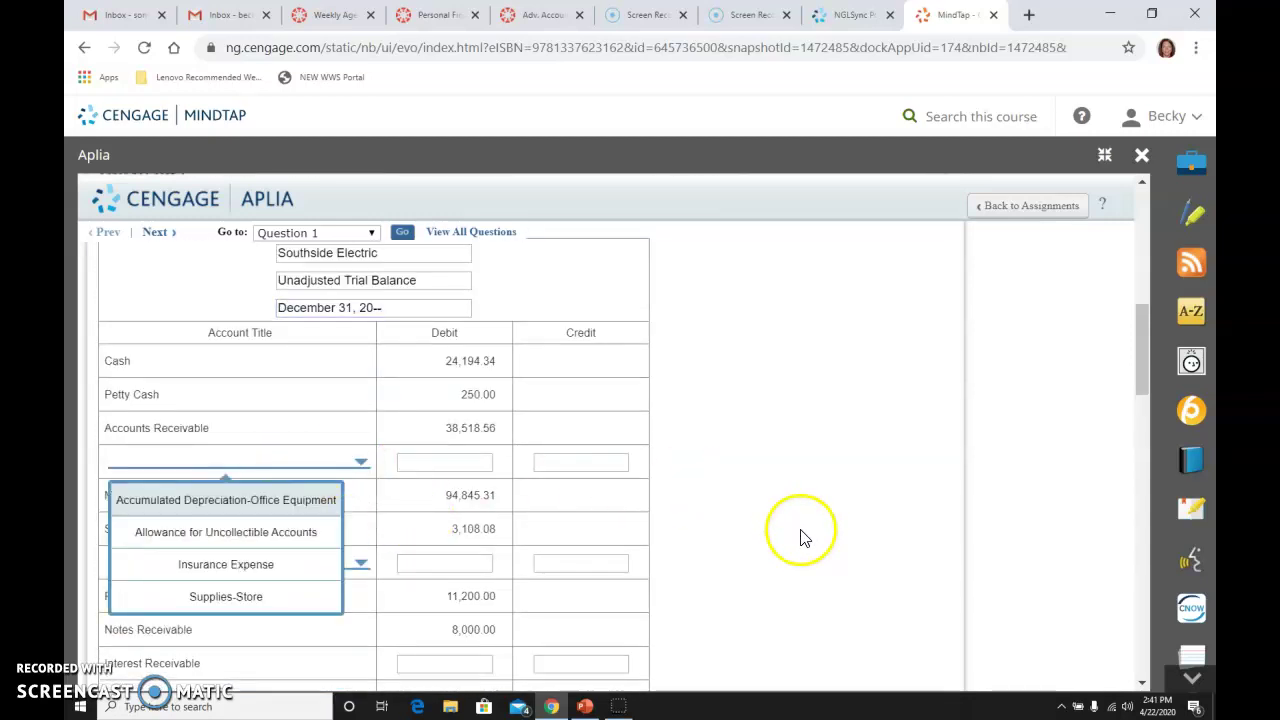
pyautogui.click(265, 531)
pyautogui.scroll(5, 775, 557)
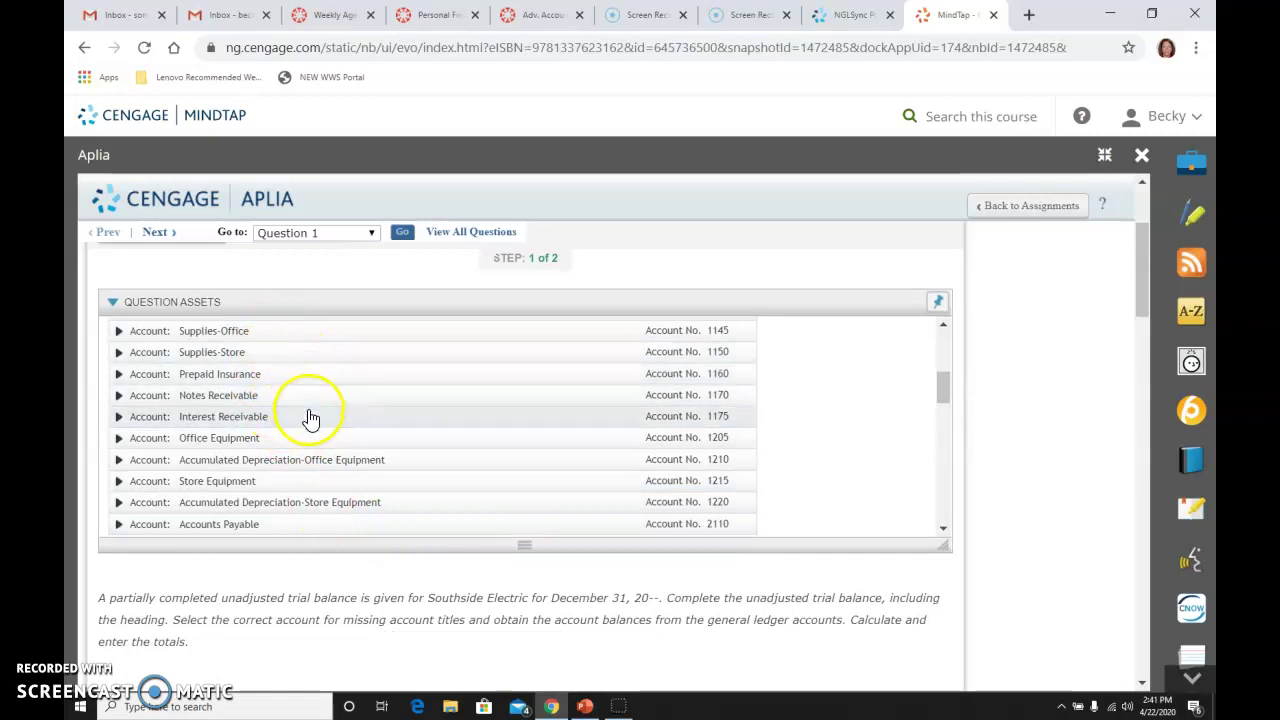
pyautogui.scroll(1, 312, 429)
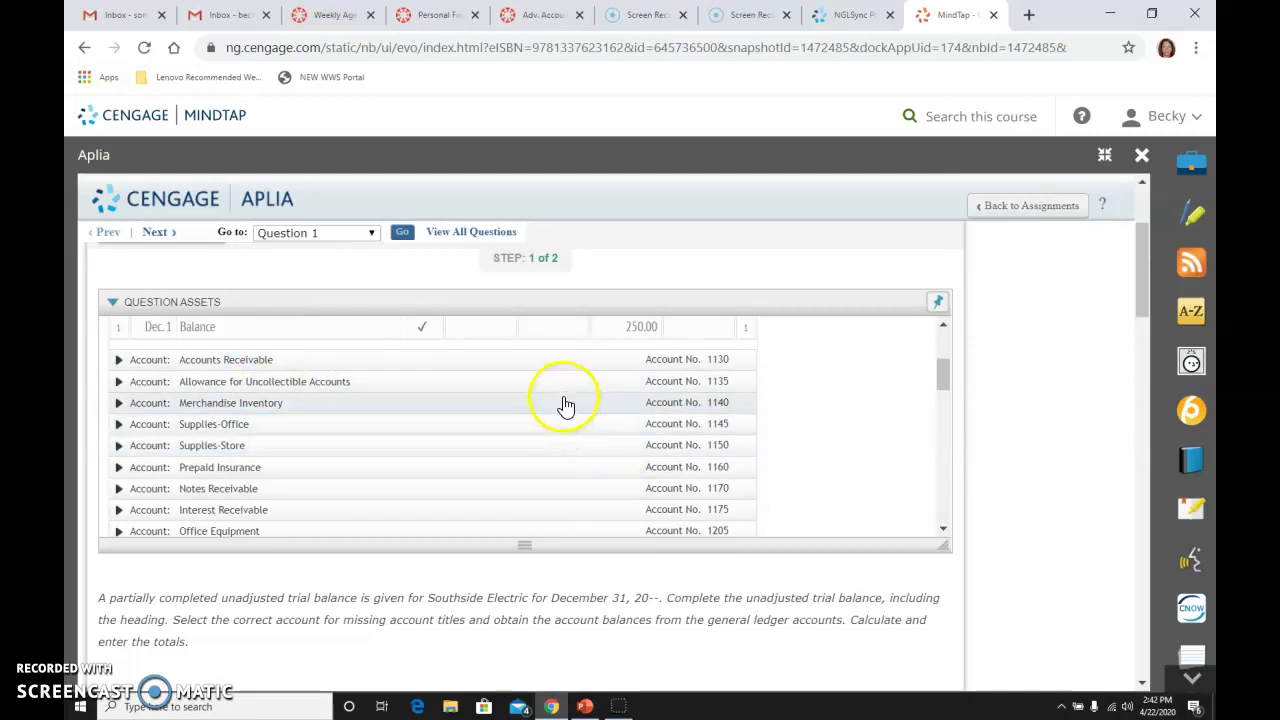
pyautogui.scroll(-1, 566, 410)
pyautogui.scroll(-4, 566, 415)
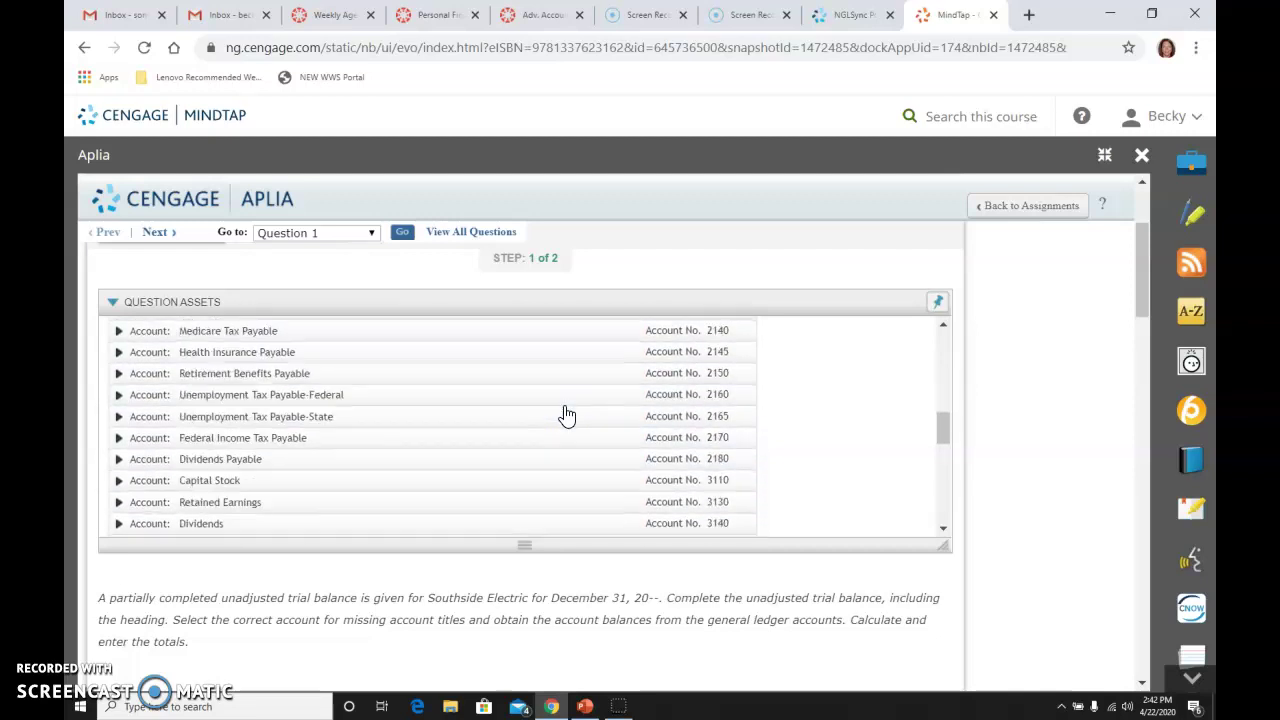
# Expand the Allowance for Uncollectible Accounts ledger to find its 48.67 credit balance
pyautogui.click(571, 591)
pyautogui.scroll(-5, 578, 593)
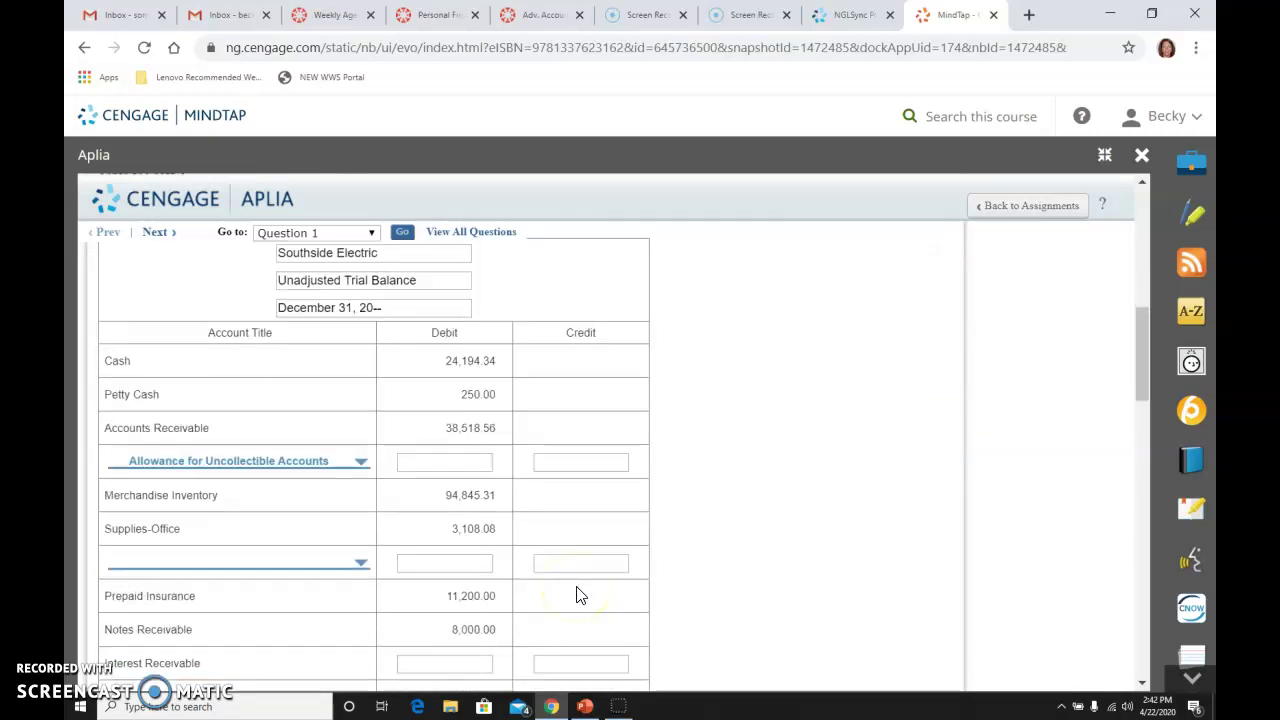
pyautogui.scroll(6, 576, 595)
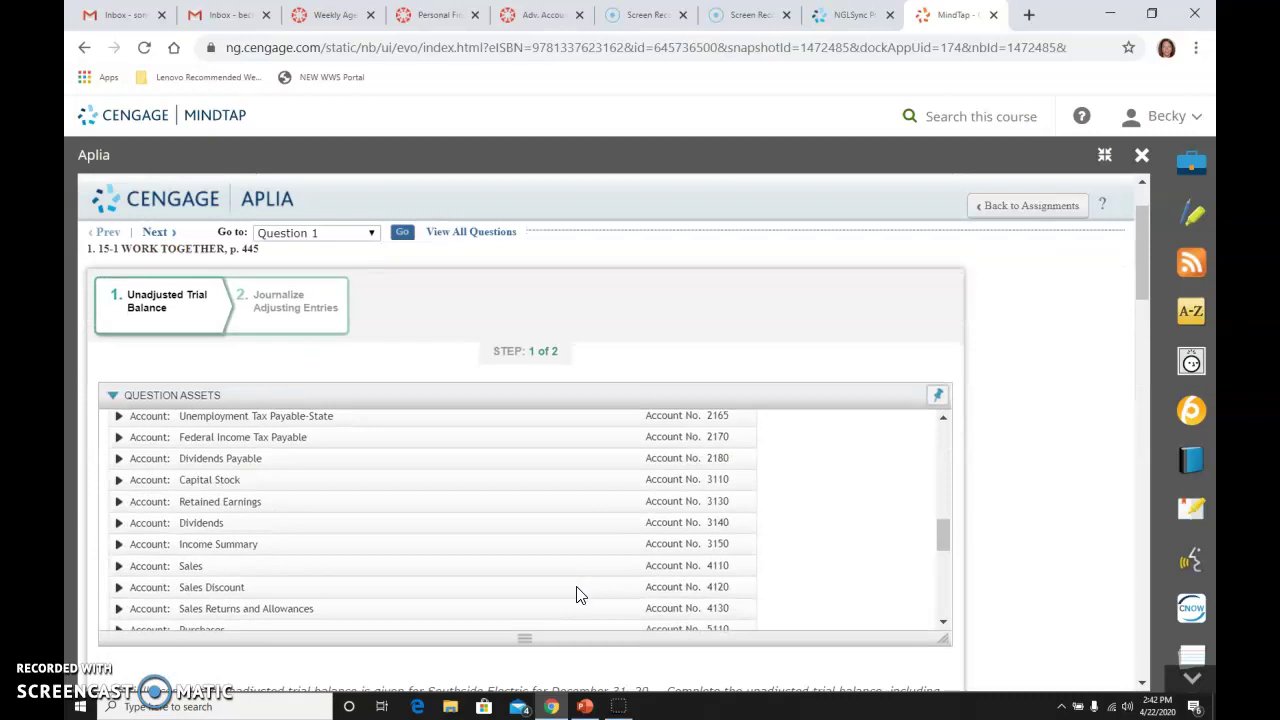
pyautogui.scroll(4, 220, 490)
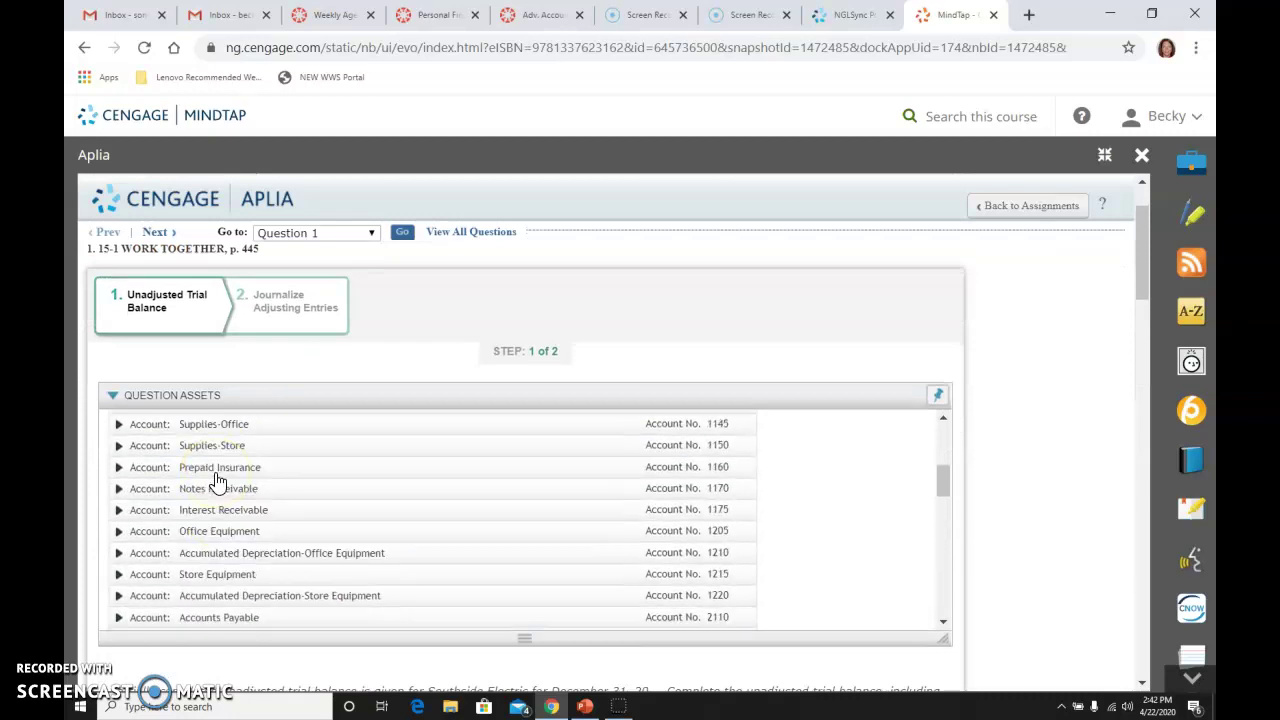
pyautogui.scroll(2, 218, 482)
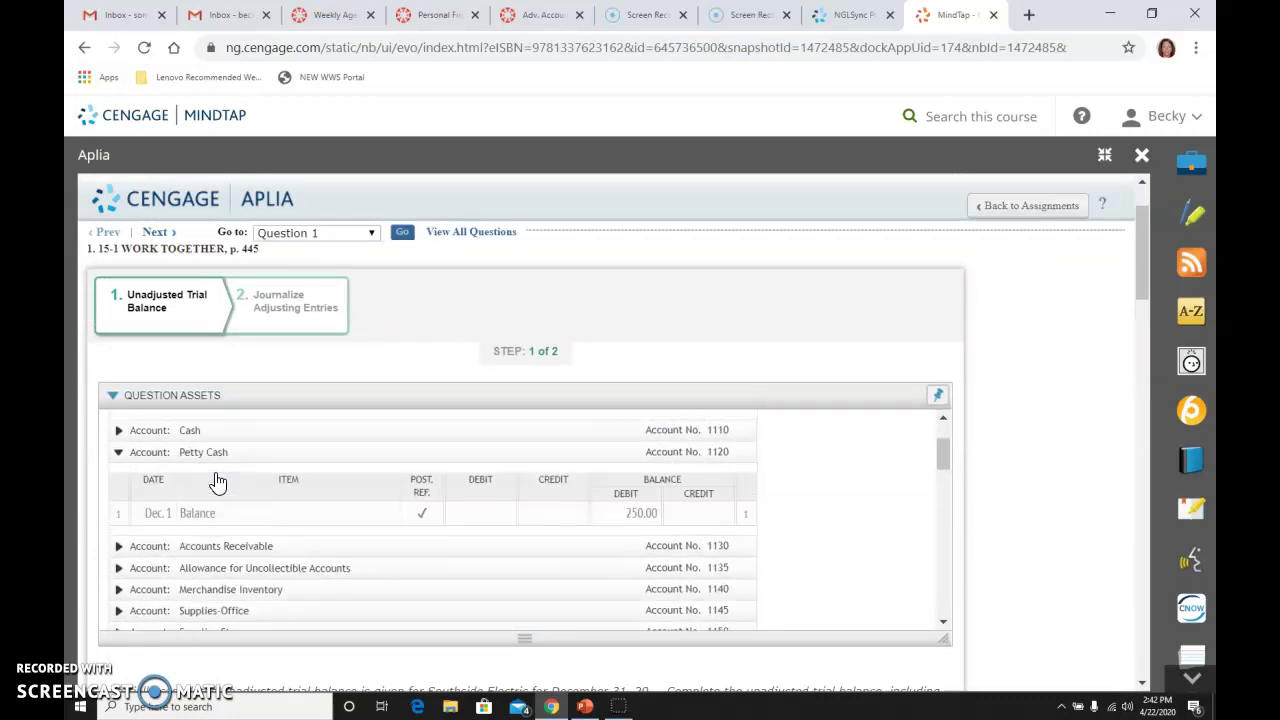
pyautogui.click(118, 568)
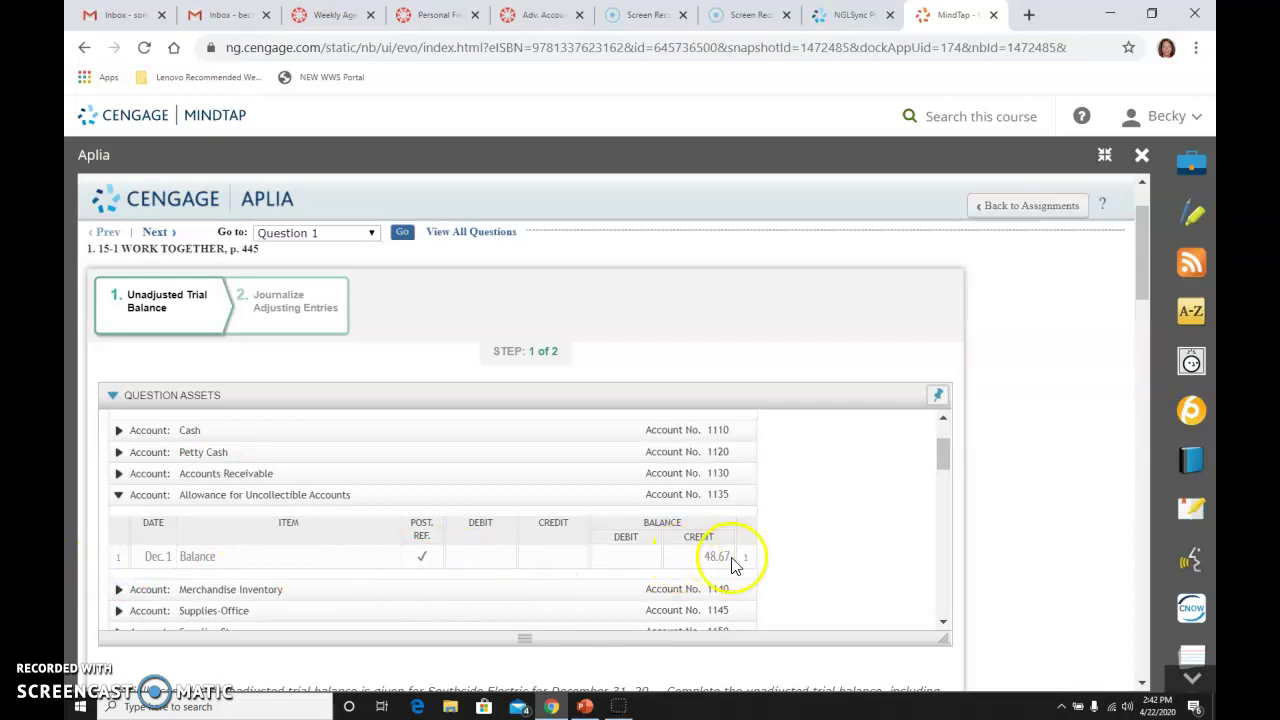
pyautogui.scroll(-10, 712, 556)
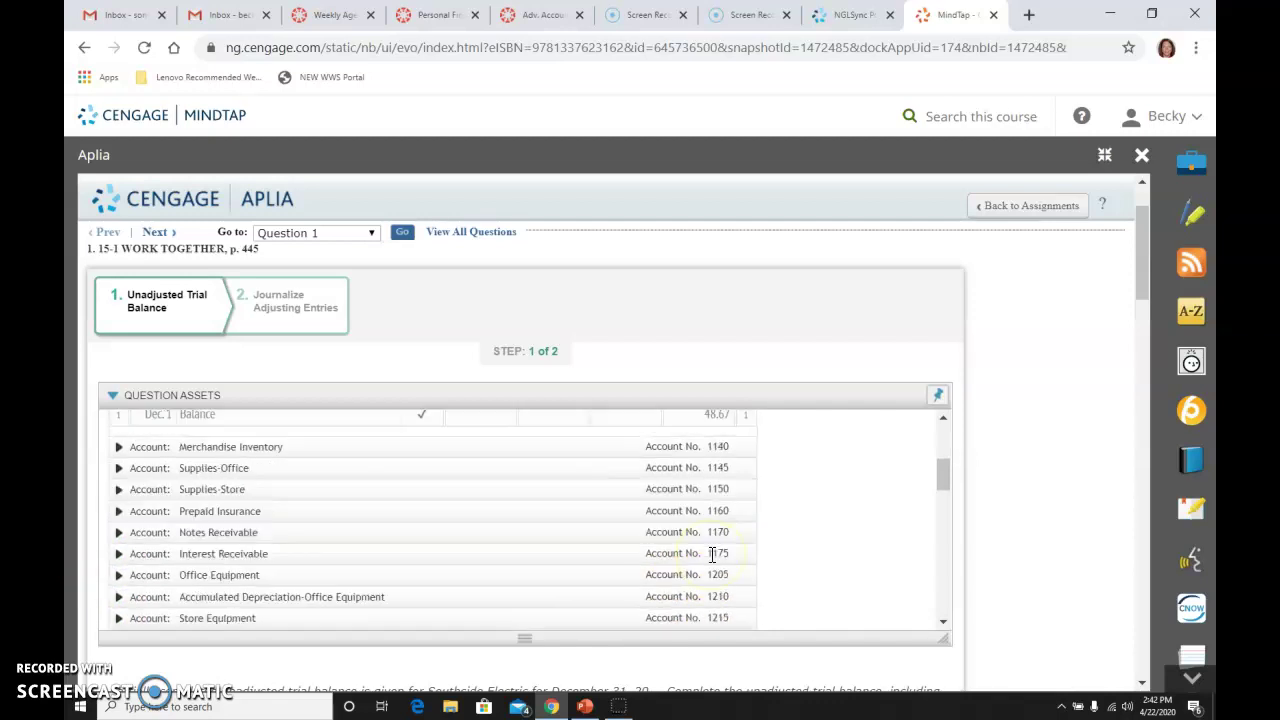
pyautogui.scroll(-3, 1080, 580)
pyautogui.scroll(-4, 609, 560)
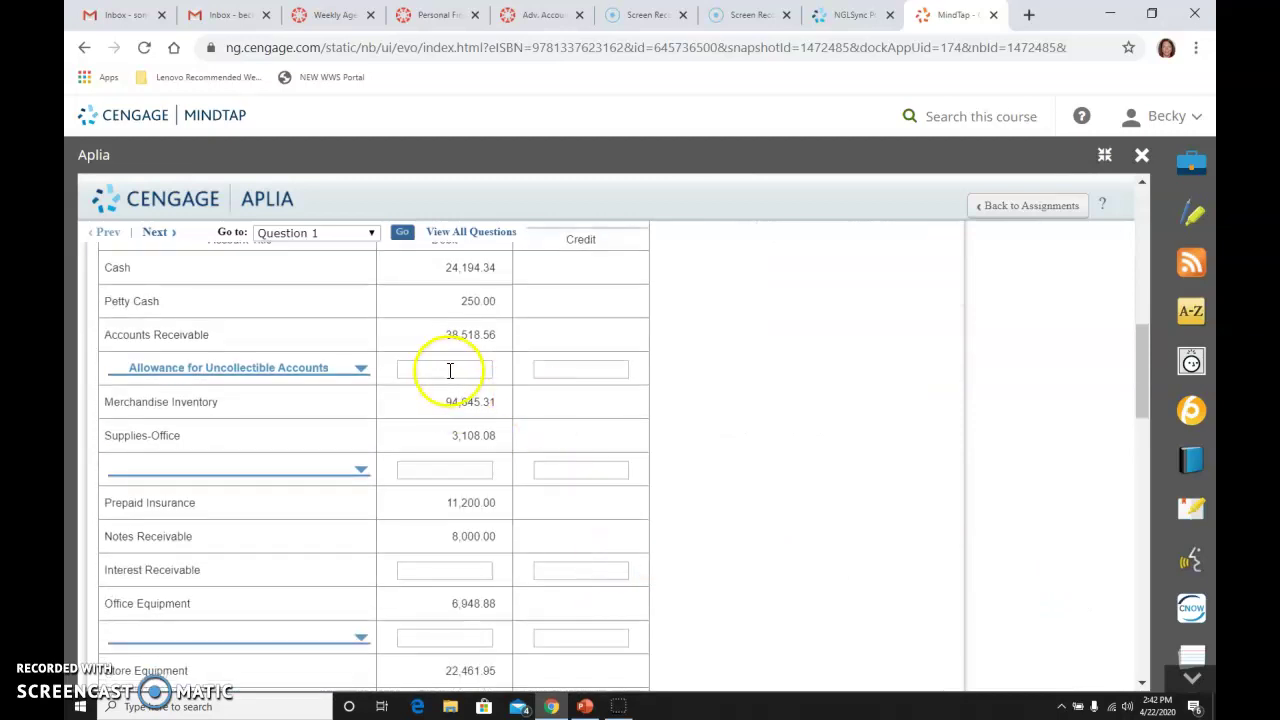
# Enter 48.67 in the Credit column for Allowance for Uncollectible Accounts
pyautogui.click(594, 369)
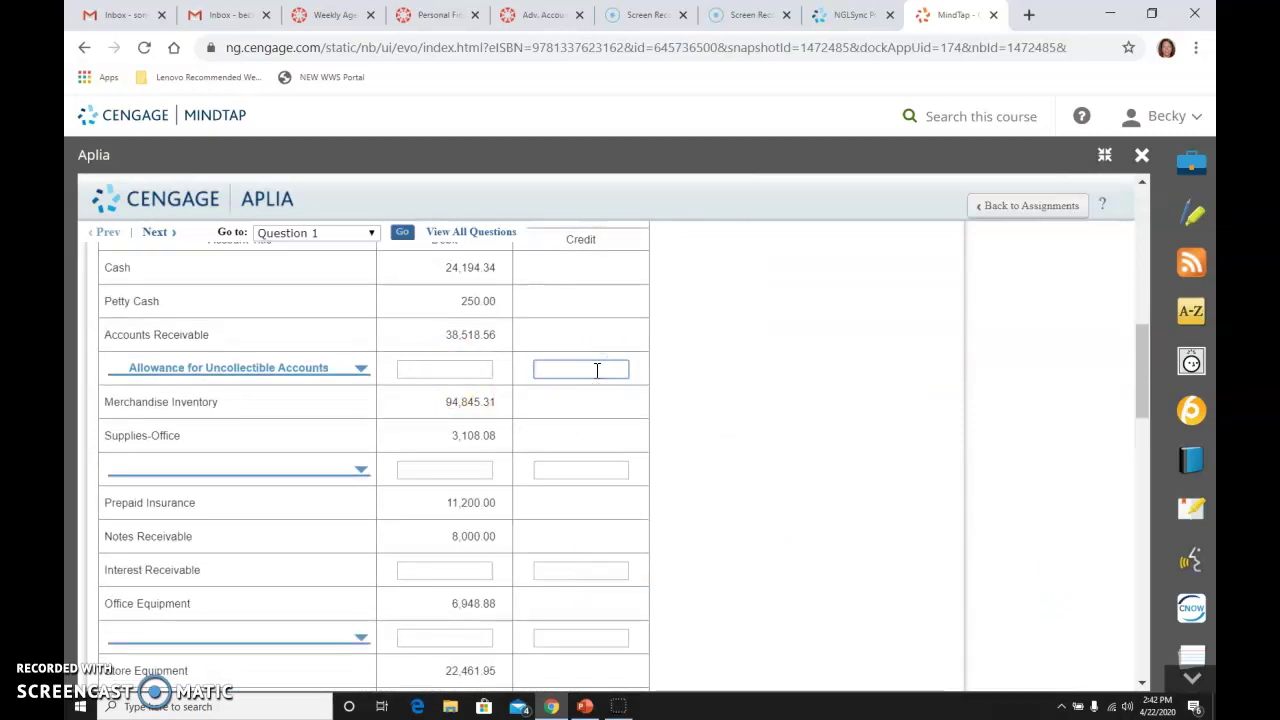
pyautogui.write('48.67')
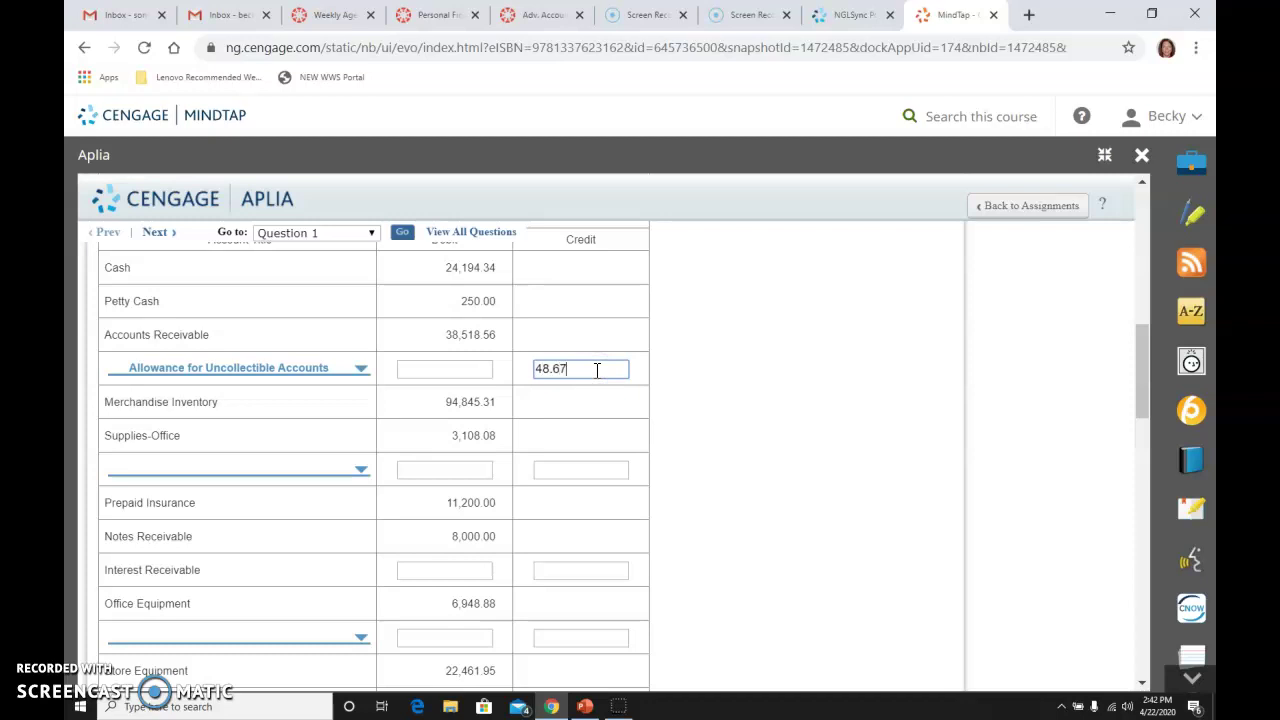
pyautogui.click(359, 470)
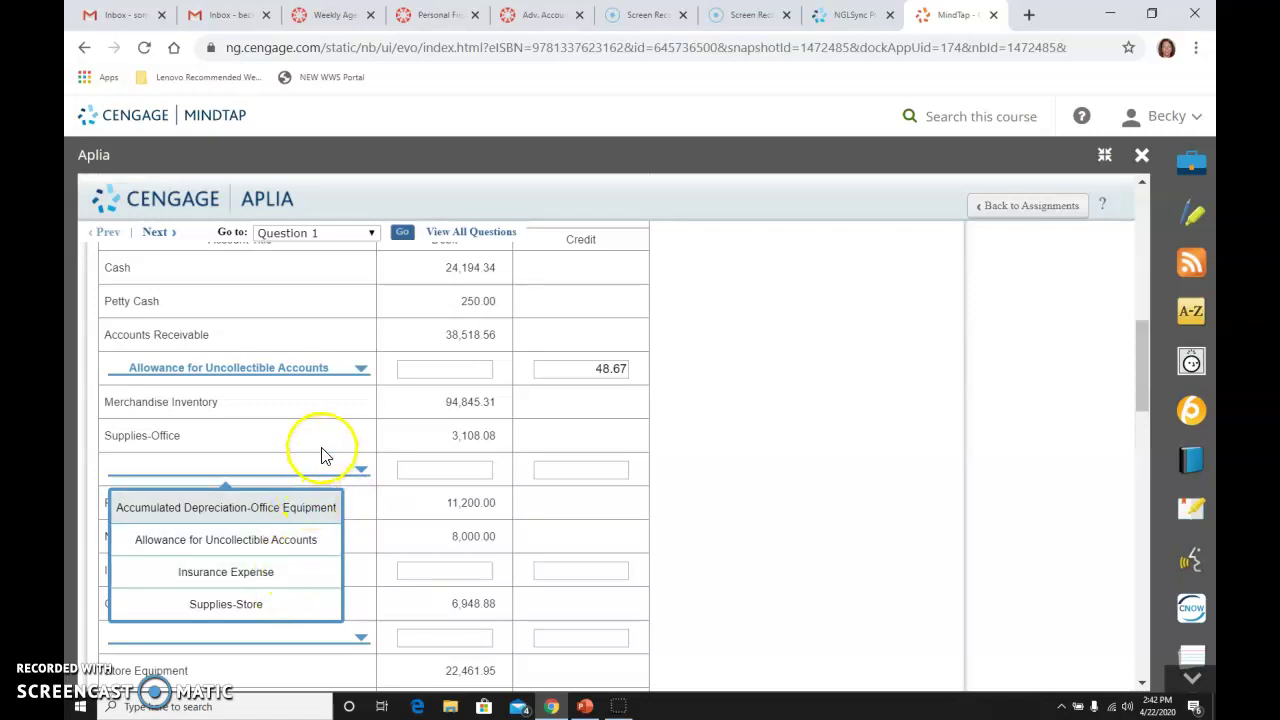
# Select Supplies-Store for the row below Supplies-Office and enter a 4,483.62 debit
pyautogui.click(295, 443)
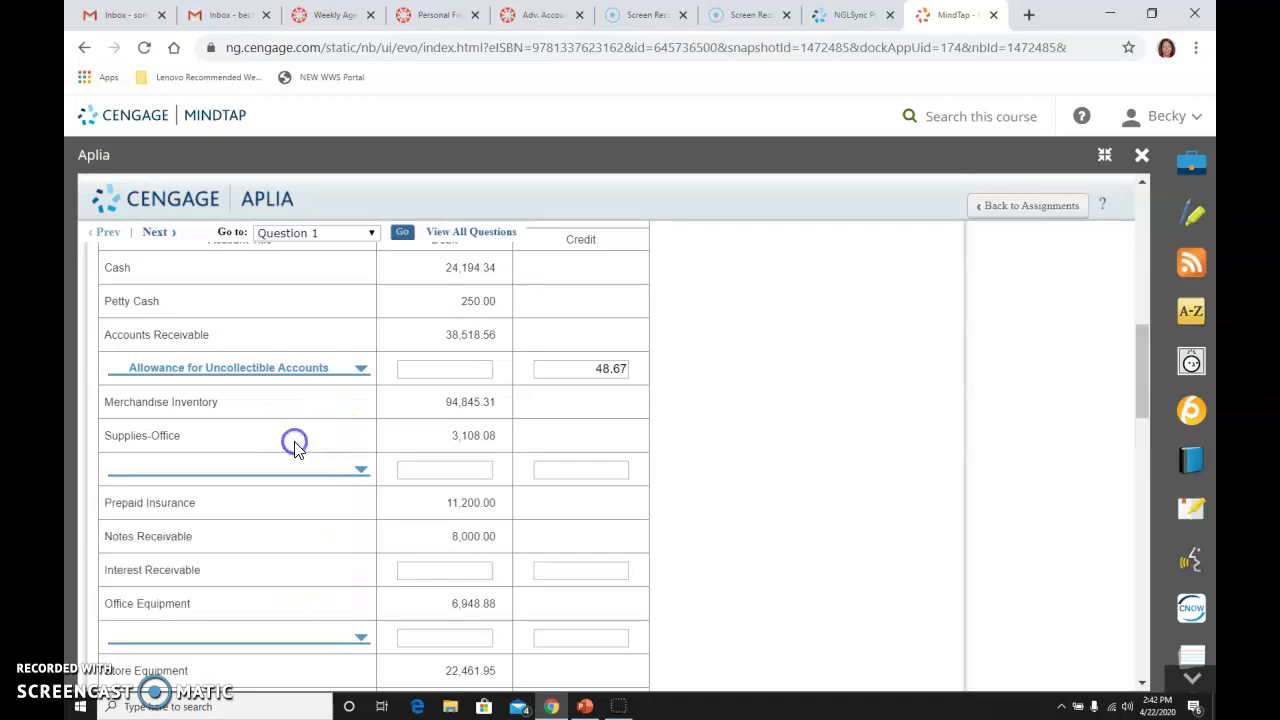
pyautogui.scroll(10, 703, 453)
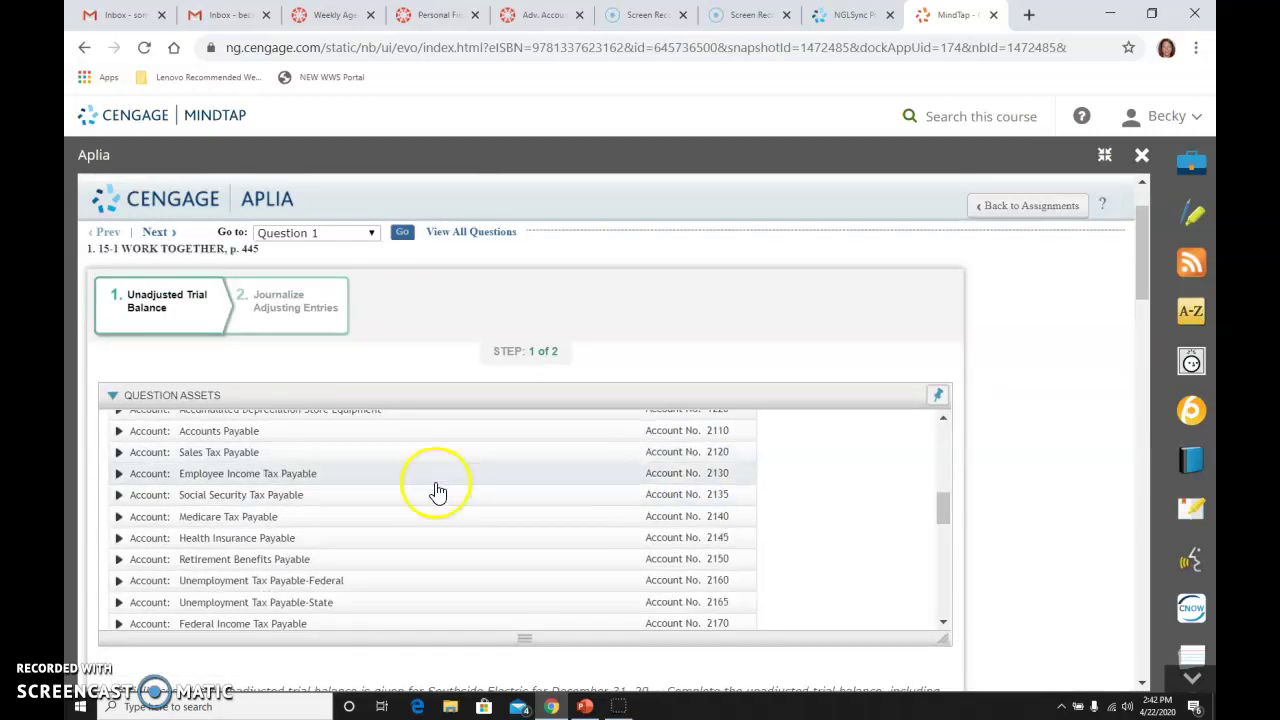
pyautogui.scroll(2, 438, 490)
pyautogui.scroll(1, 438, 490)
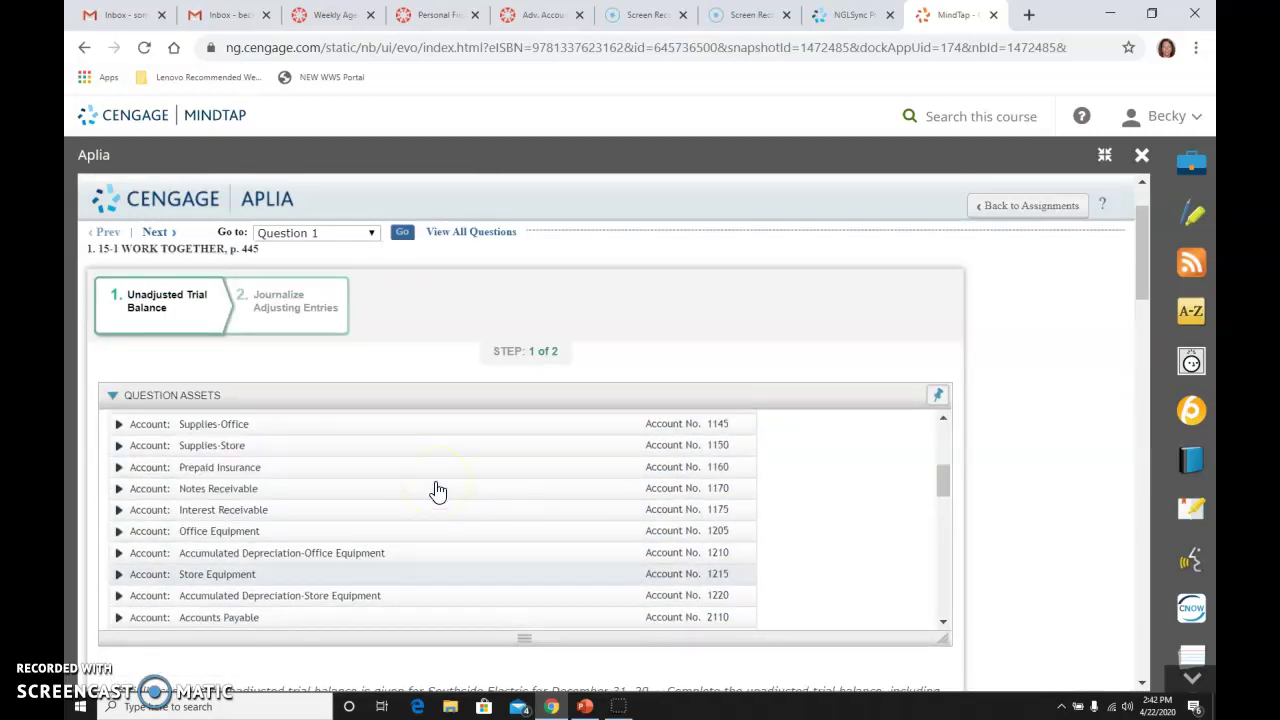
pyautogui.scroll(-1, 388, 500)
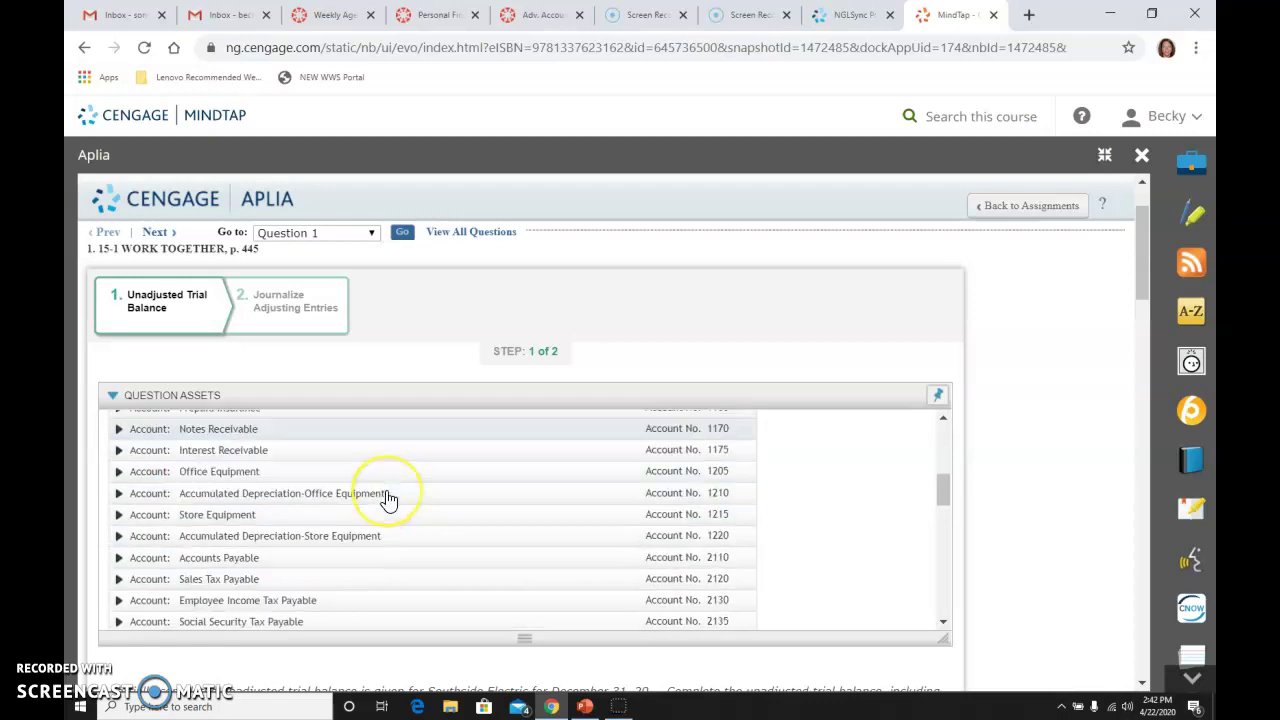
pyautogui.scroll(-8, 388, 500)
pyautogui.scroll(-2, 388, 500)
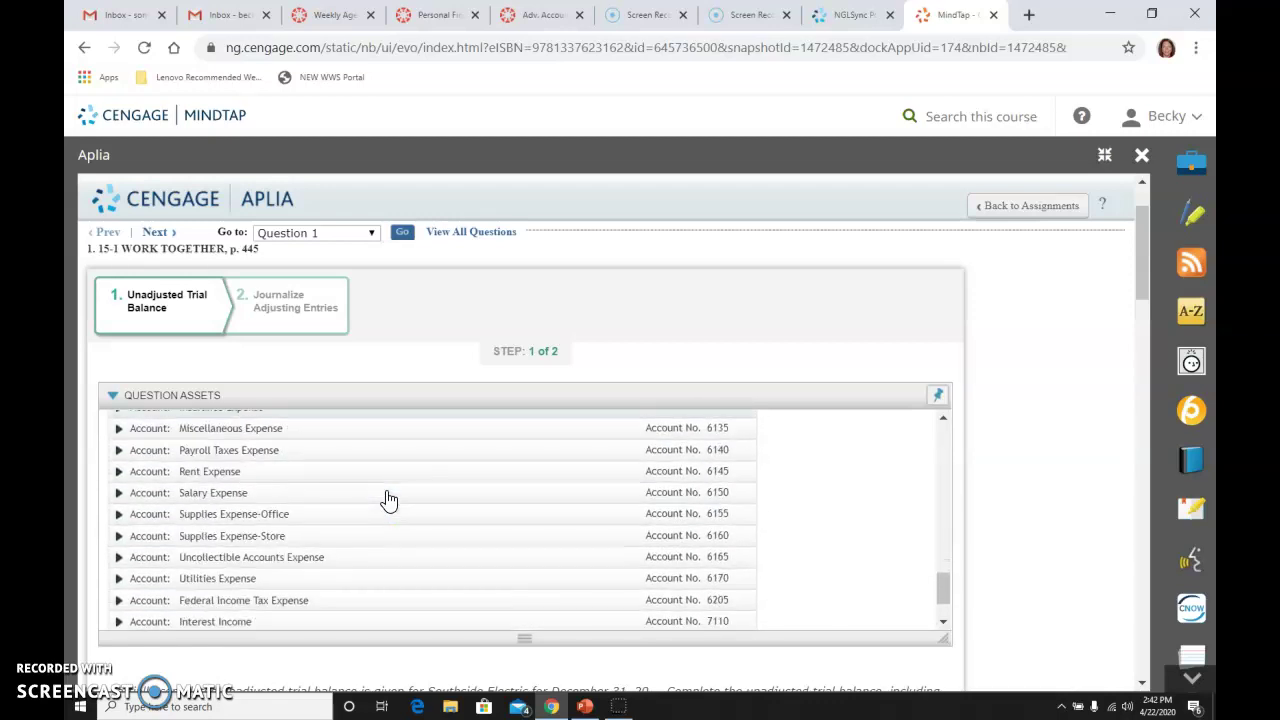
pyautogui.scroll(-2, 388, 500)
pyautogui.scroll(-5, 428, 594)
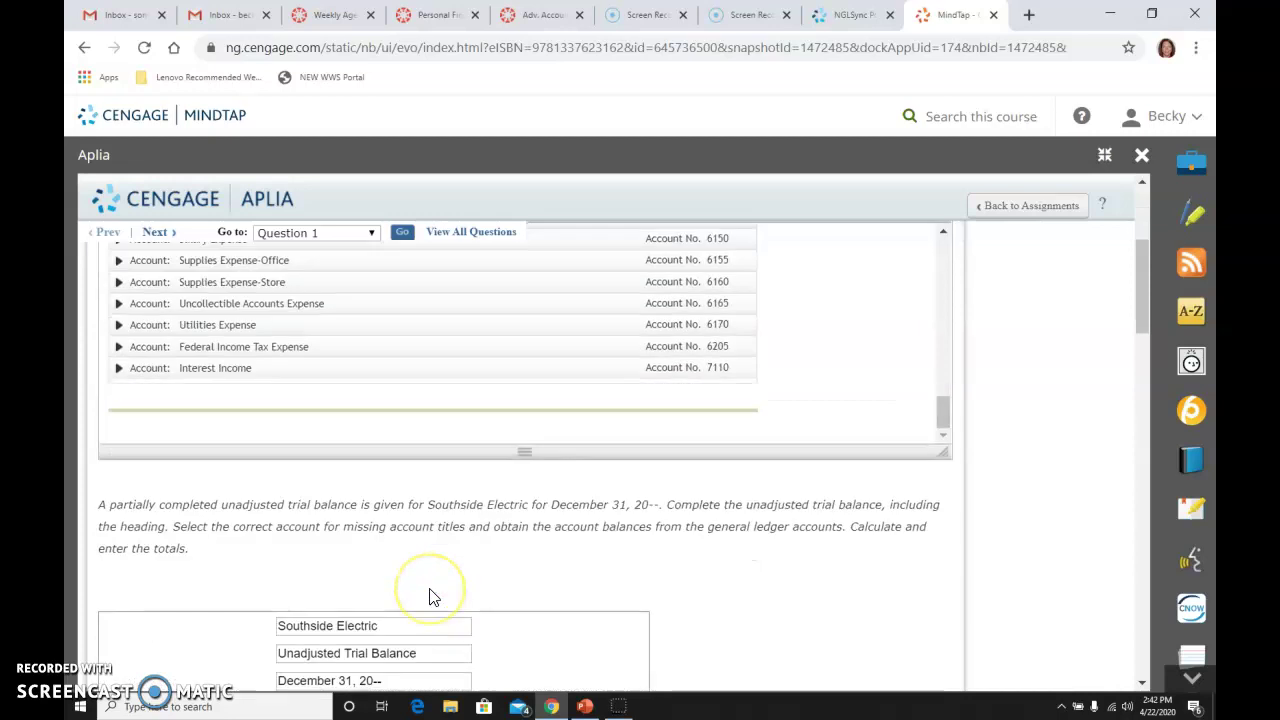
pyautogui.scroll(-2, 430, 594)
pyautogui.click(283, 467)
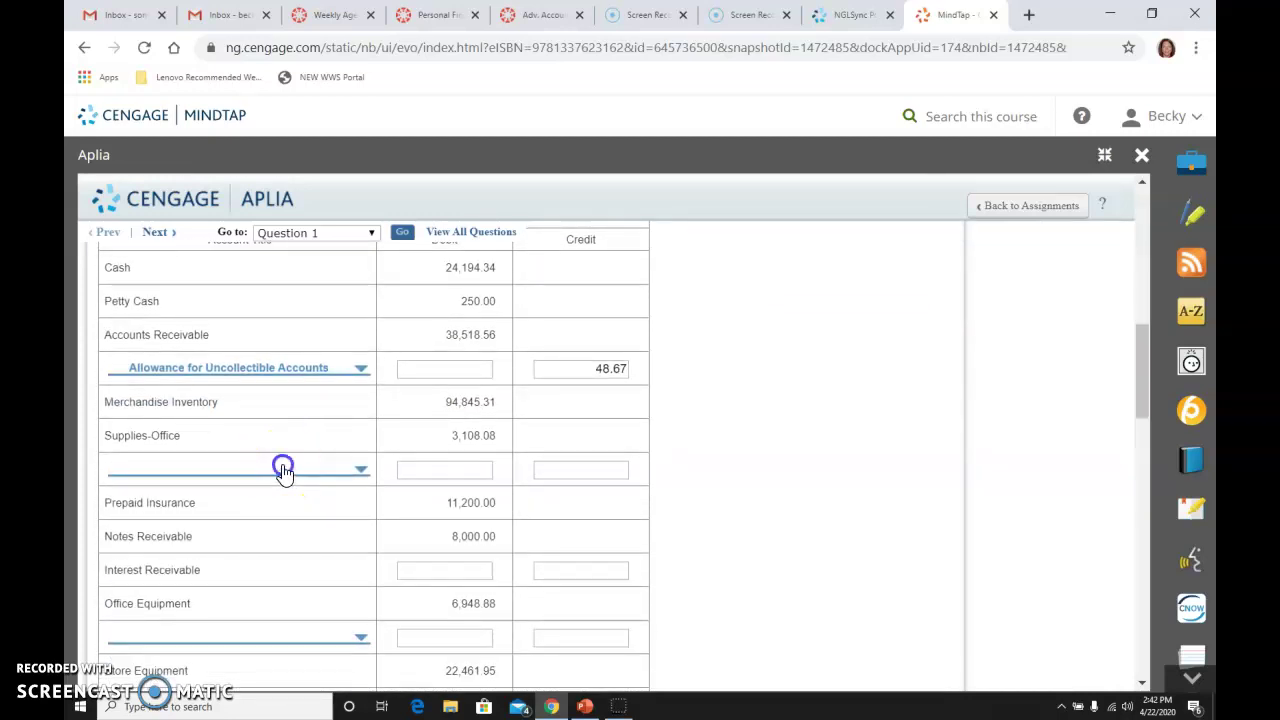
pyautogui.click(260, 608)
pyautogui.click(460, 471)
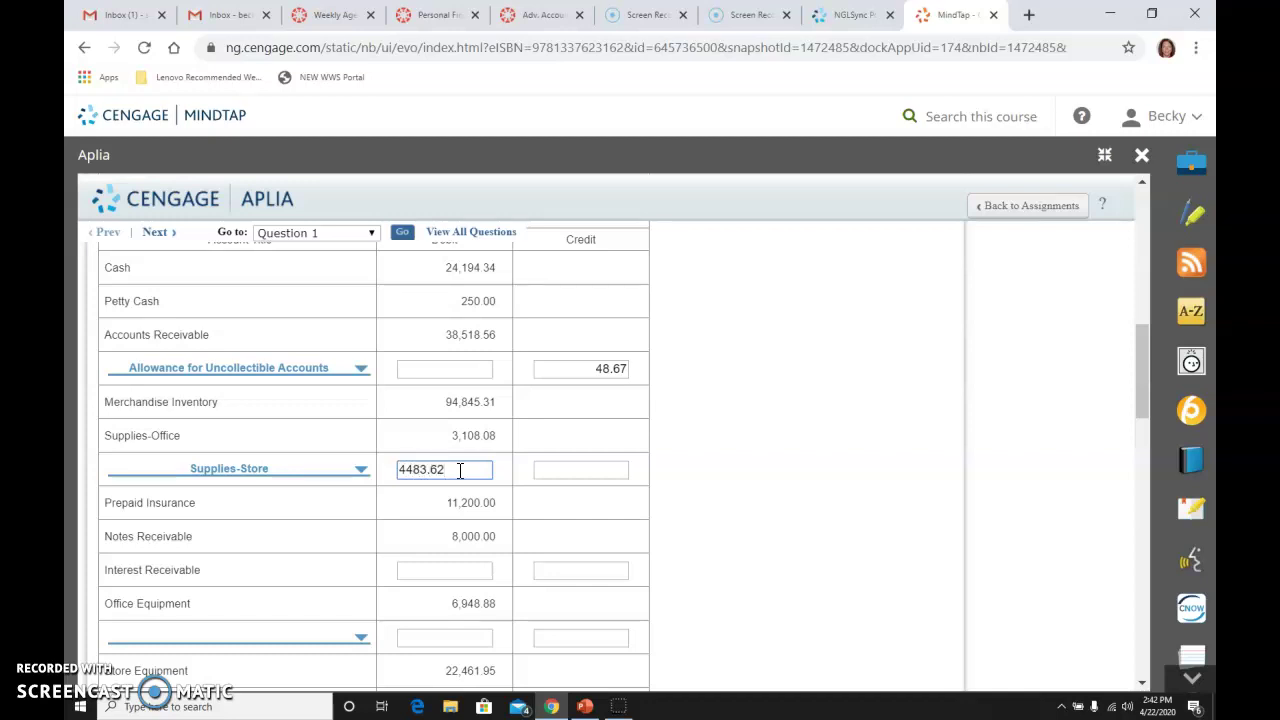
pyautogui.click(237, 638)
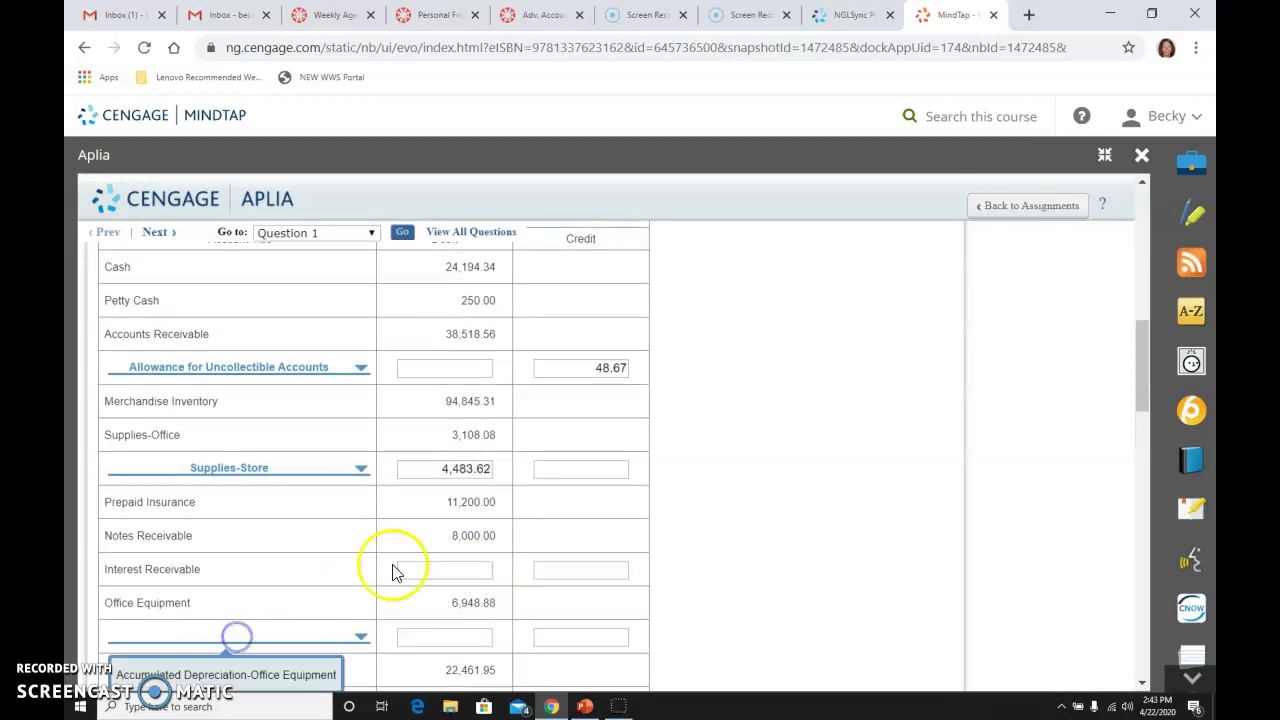
pyautogui.scroll(5, 617, 575)
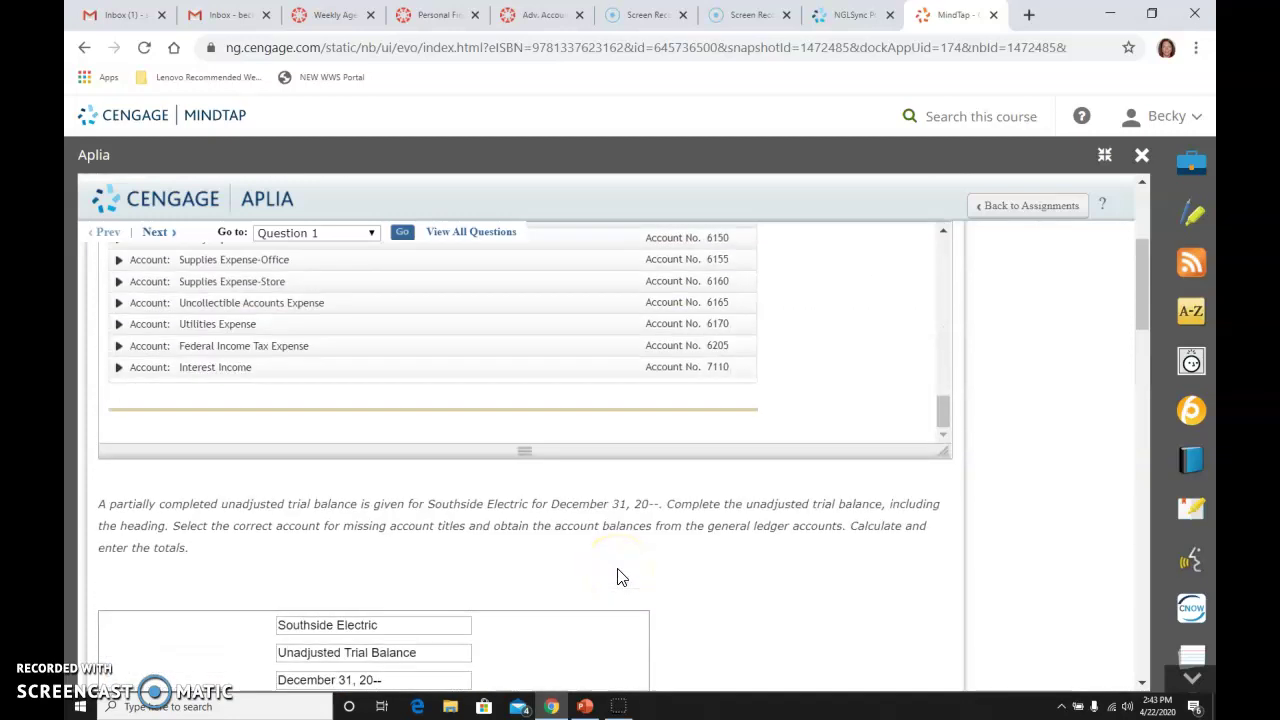
# Choose Accumulated Depreciation-Office Equipment below Office Equipment and enter its 2,395.00 credit
pyautogui.scroll(-6, 617, 575)
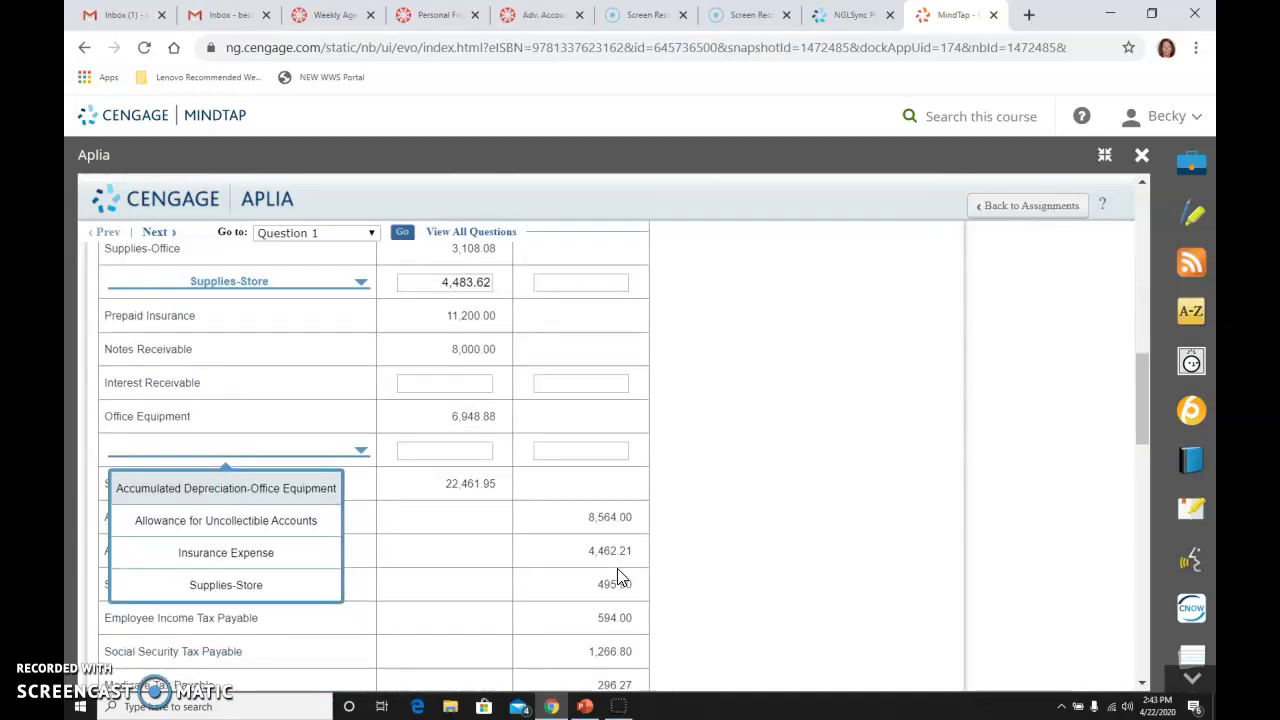
pyautogui.click(262, 489)
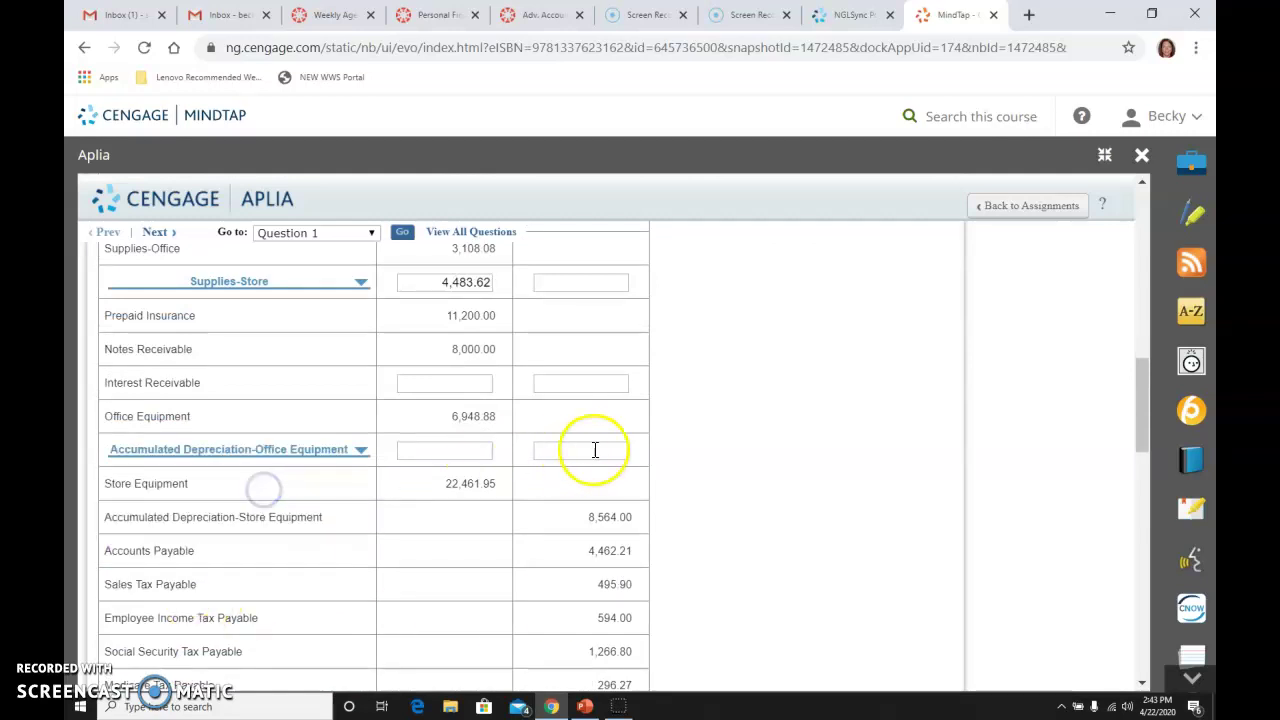
pyautogui.click(595, 449)
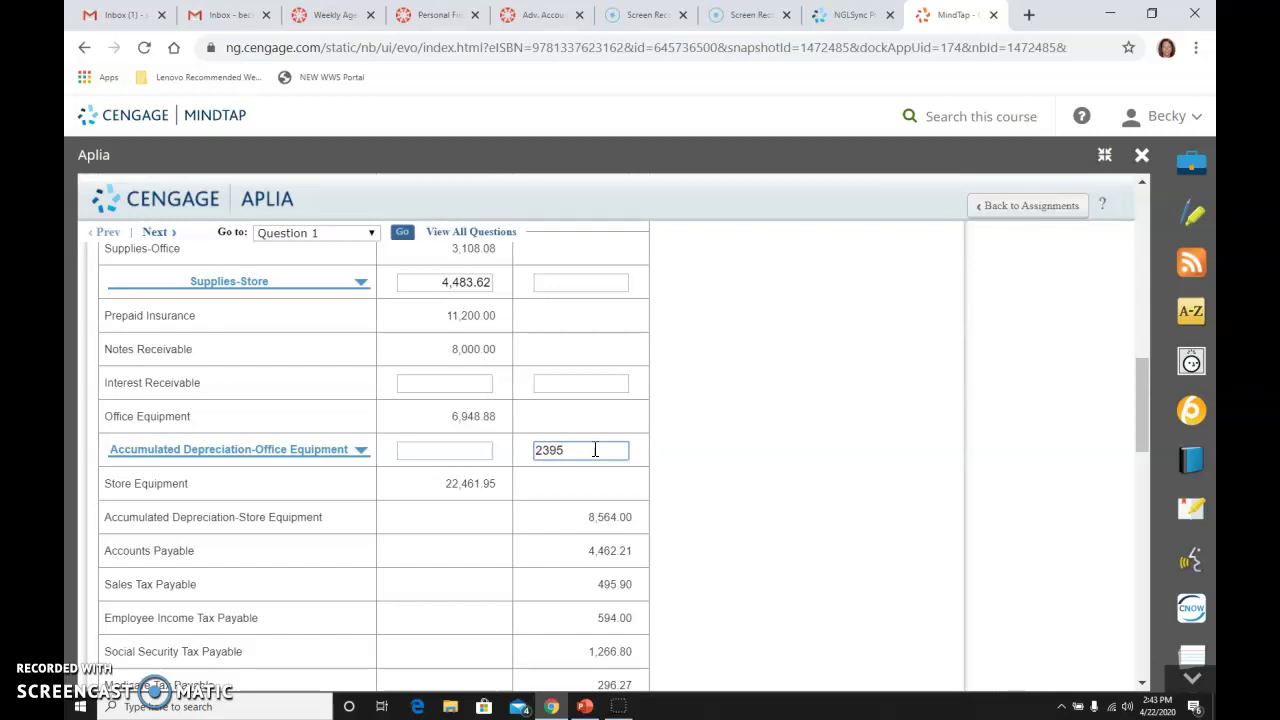
pyautogui.click(466, 384)
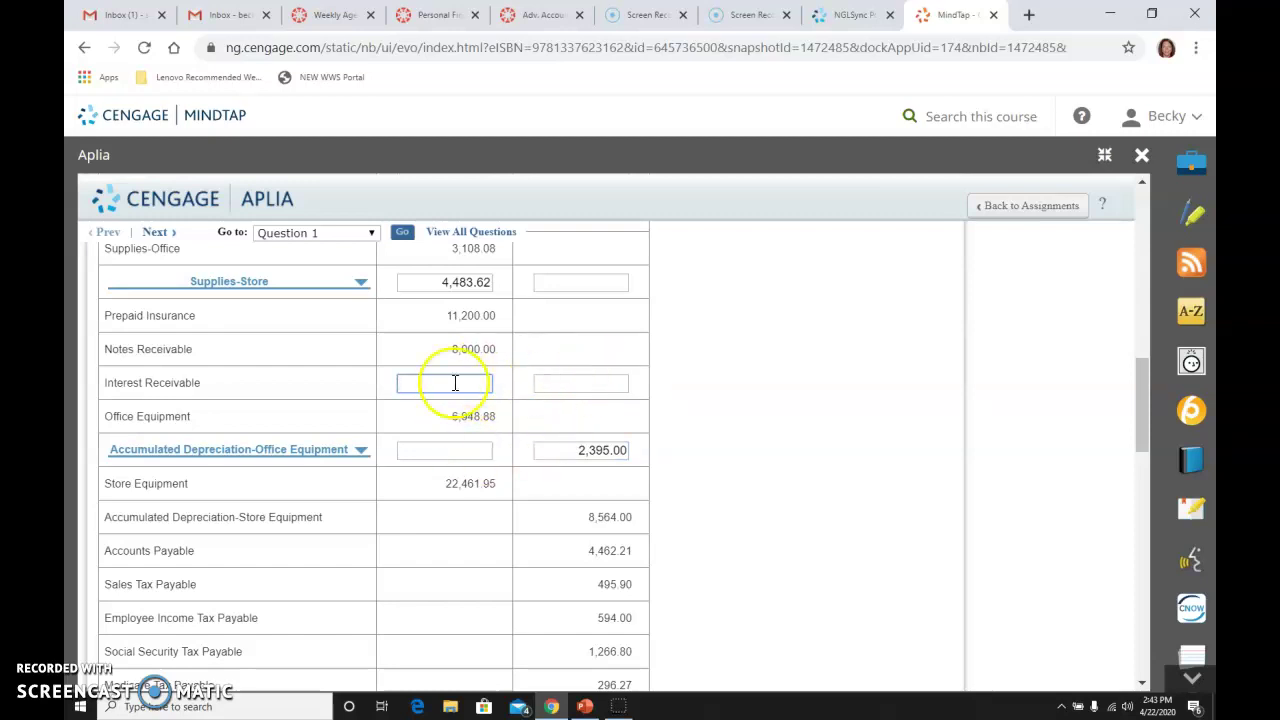
# Expand the Interest Receivable ledger and confirm its balance is 0.00
pyautogui.scroll(5, 531, 389)
pyautogui.scroll(5, 560, 425)
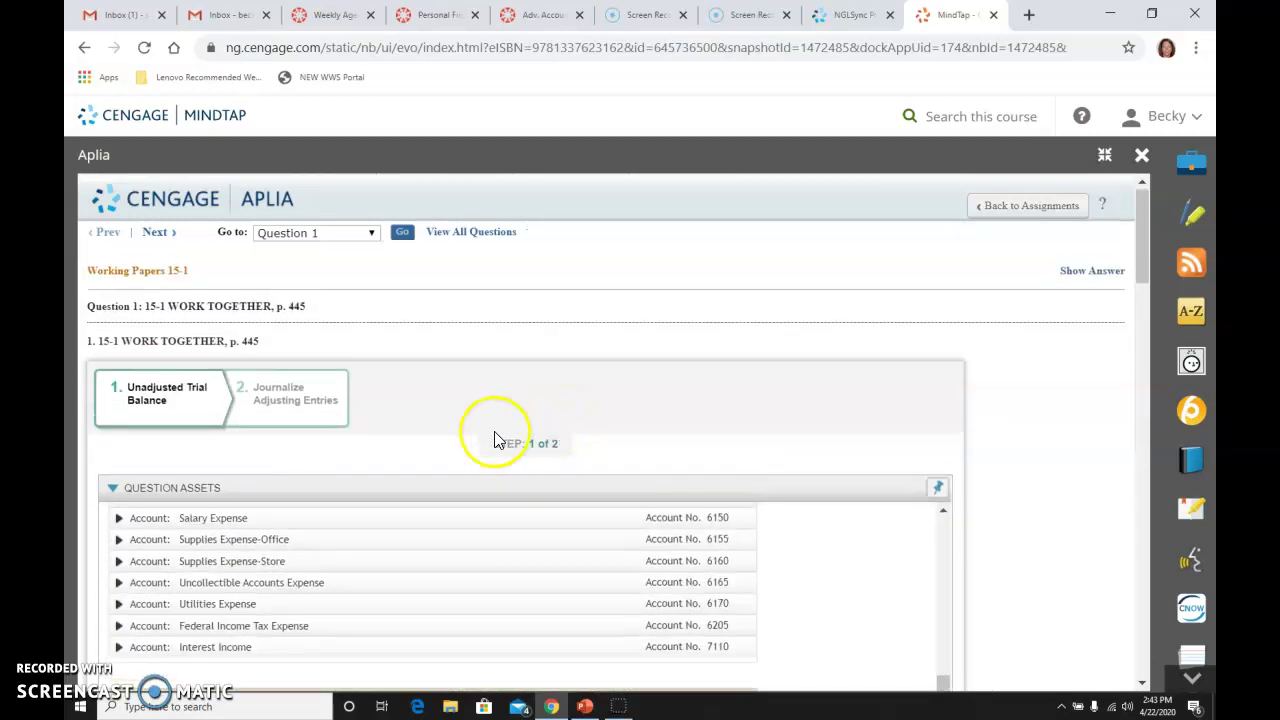
pyautogui.scroll(3, 300, 550)
pyautogui.scroll(8, 295, 558)
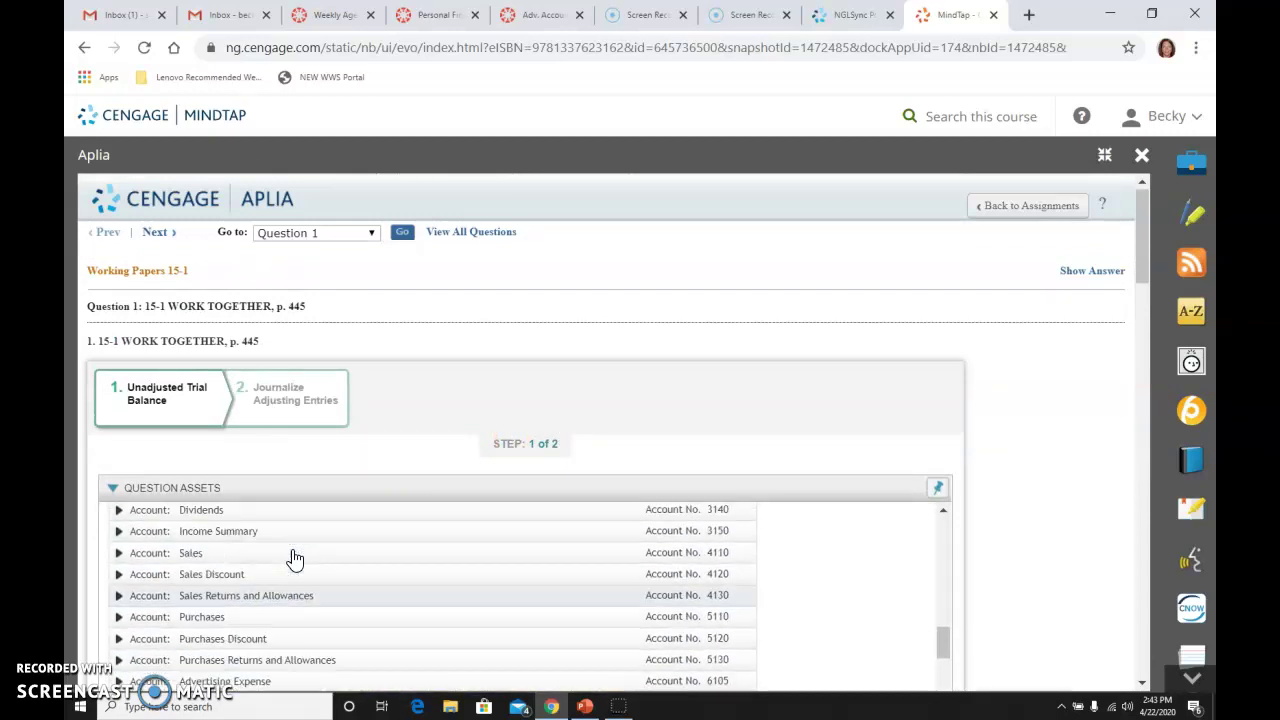
pyautogui.scroll(5, 295, 558)
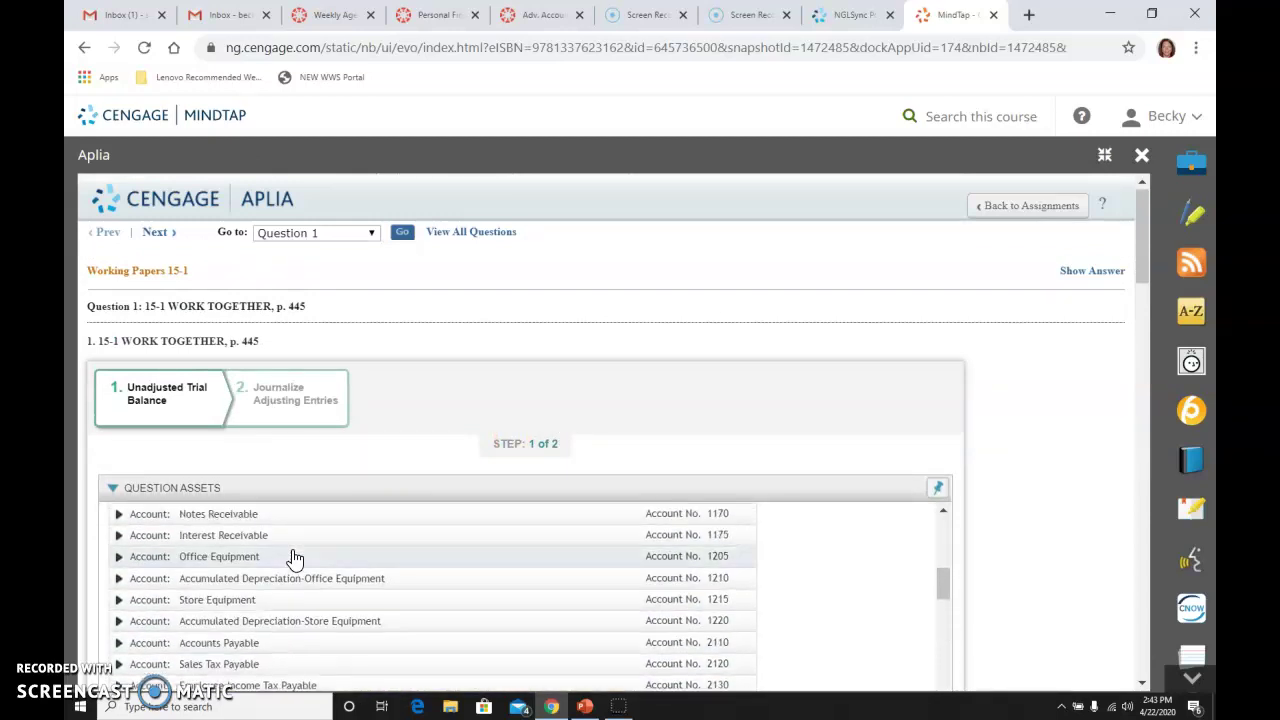
pyautogui.click(119, 535)
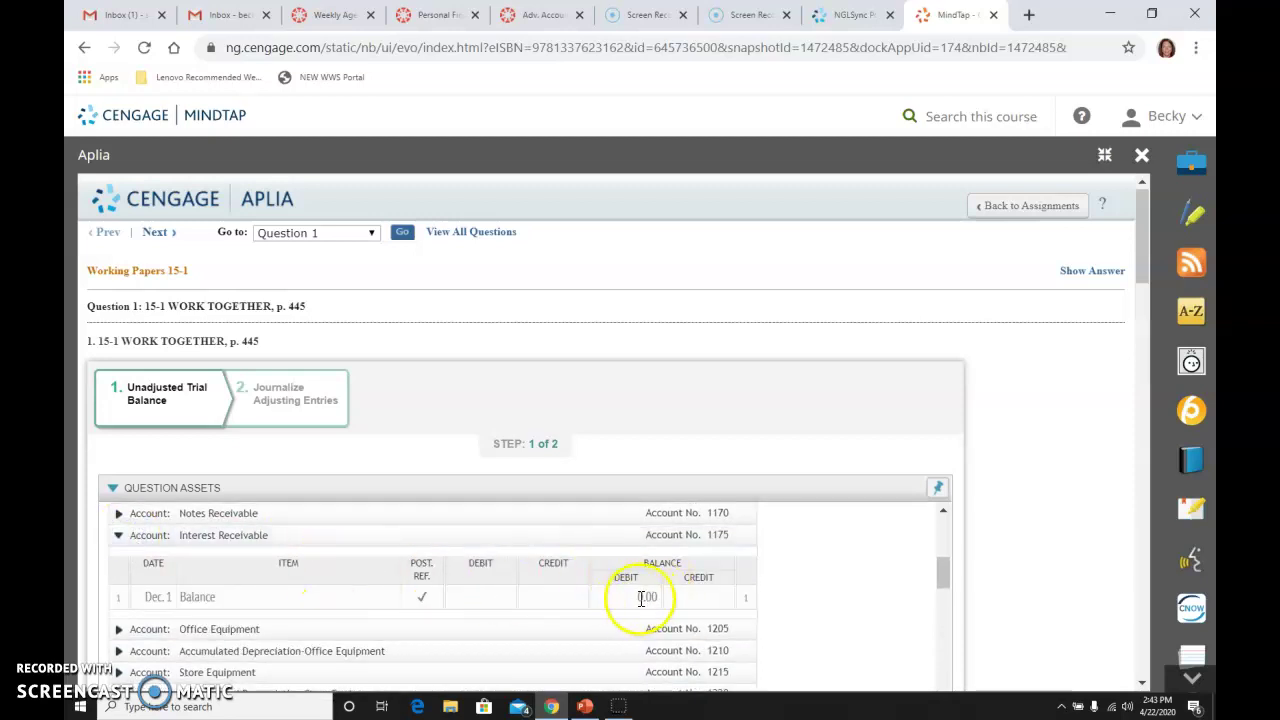
pyautogui.scroll(-15, 829, 591)
pyautogui.scroll(-3, 829, 591)
pyautogui.scroll(-10, 1074, 560)
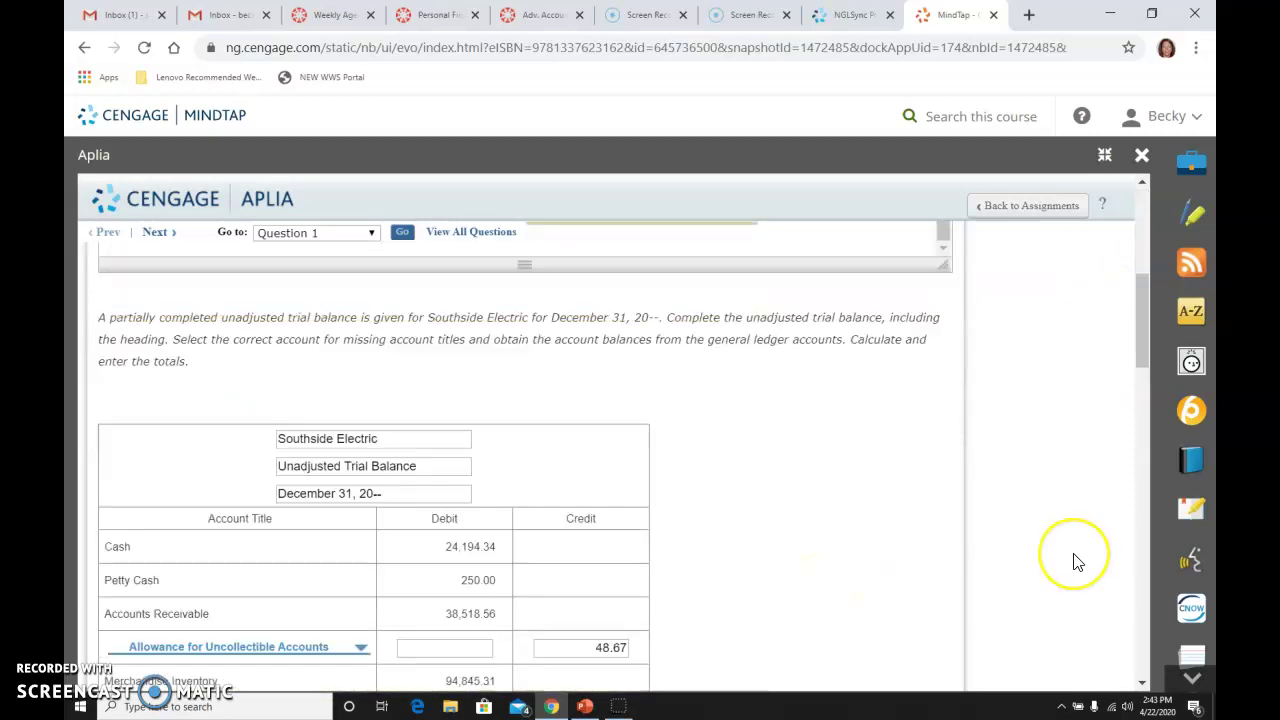
pyautogui.scroll(-5, 1074, 560)
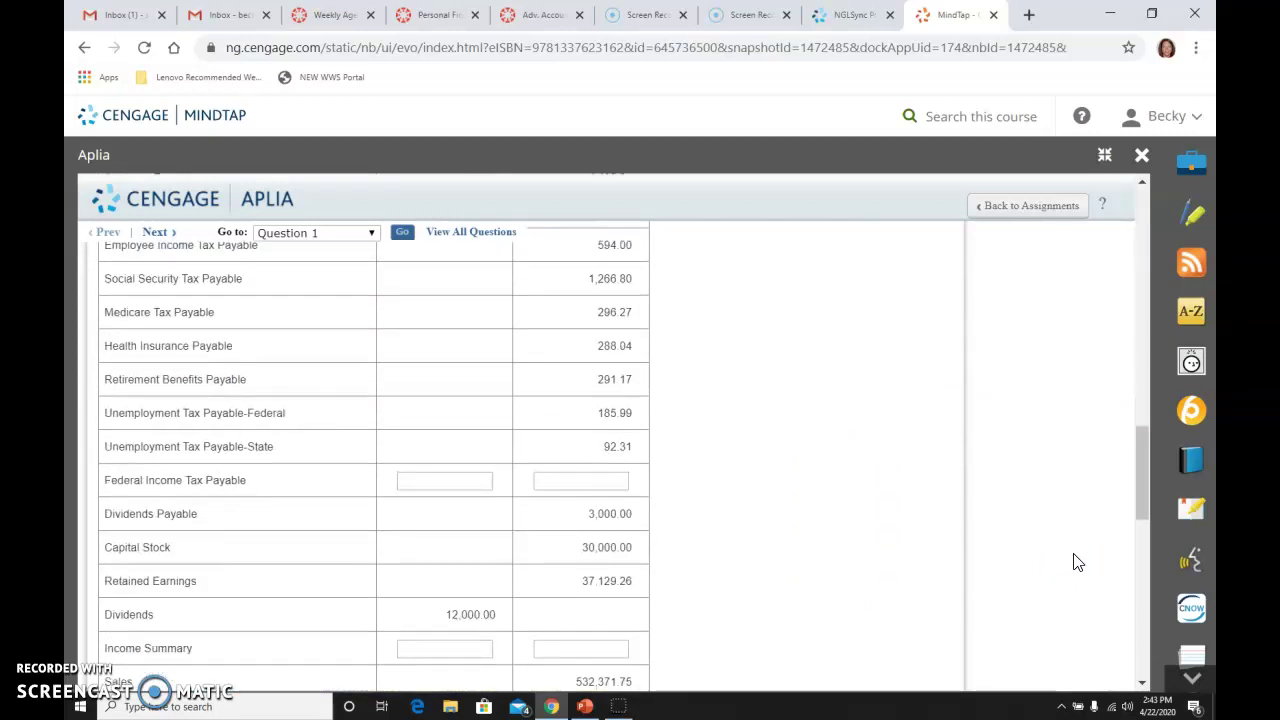
pyautogui.scroll(-4, 1074, 562)
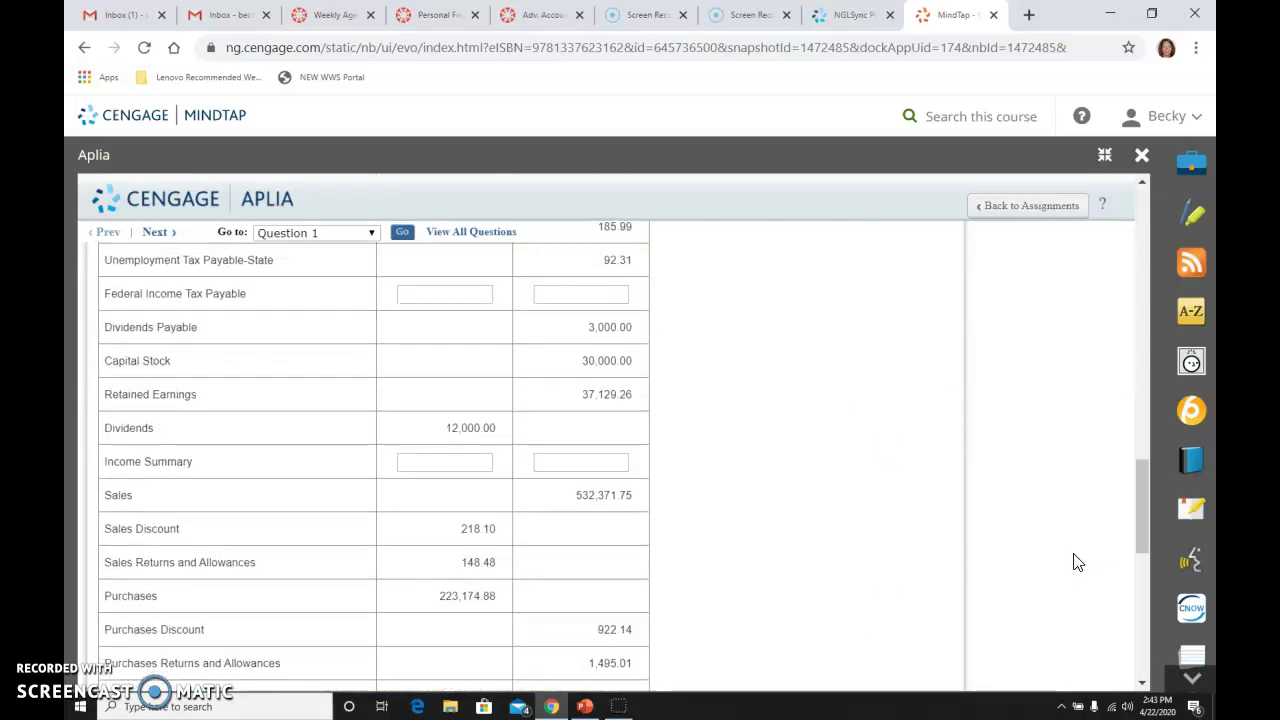
pyautogui.scroll(-5, 1074, 562)
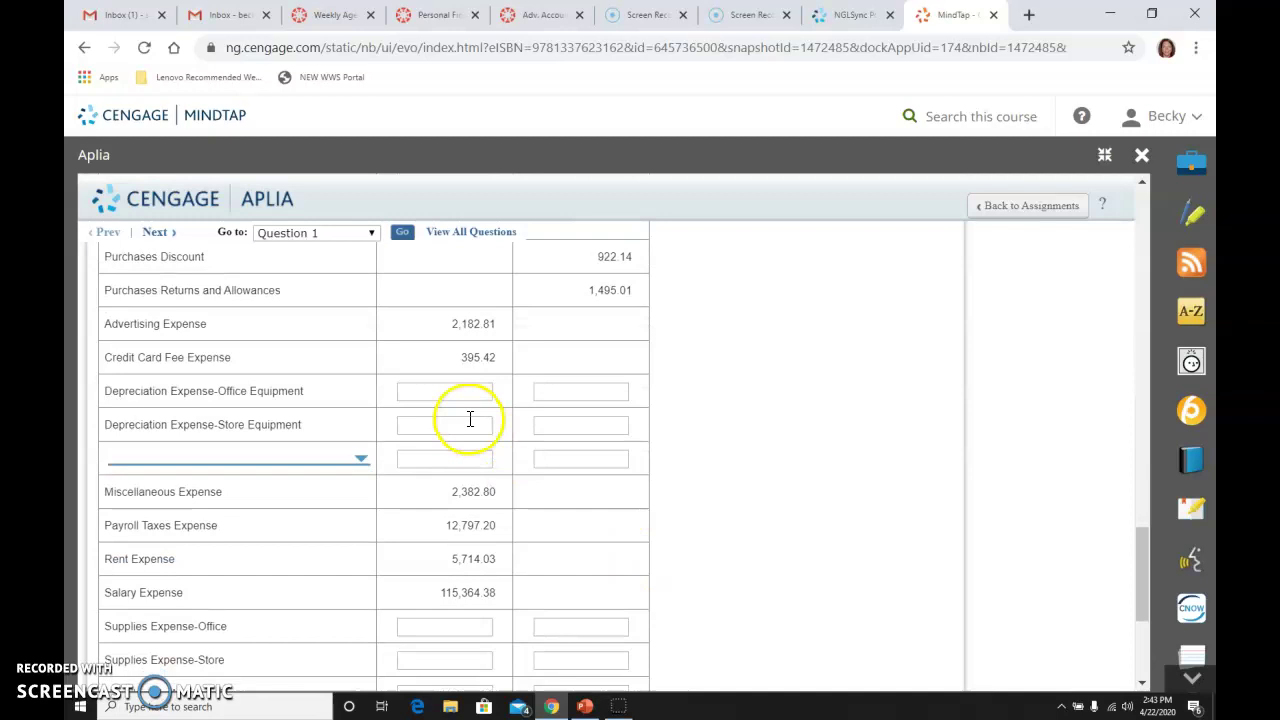
# Select Insurance Expense for the blank row below Depreciation Expense-Store Equipment
pyautogui.click(264, 458)
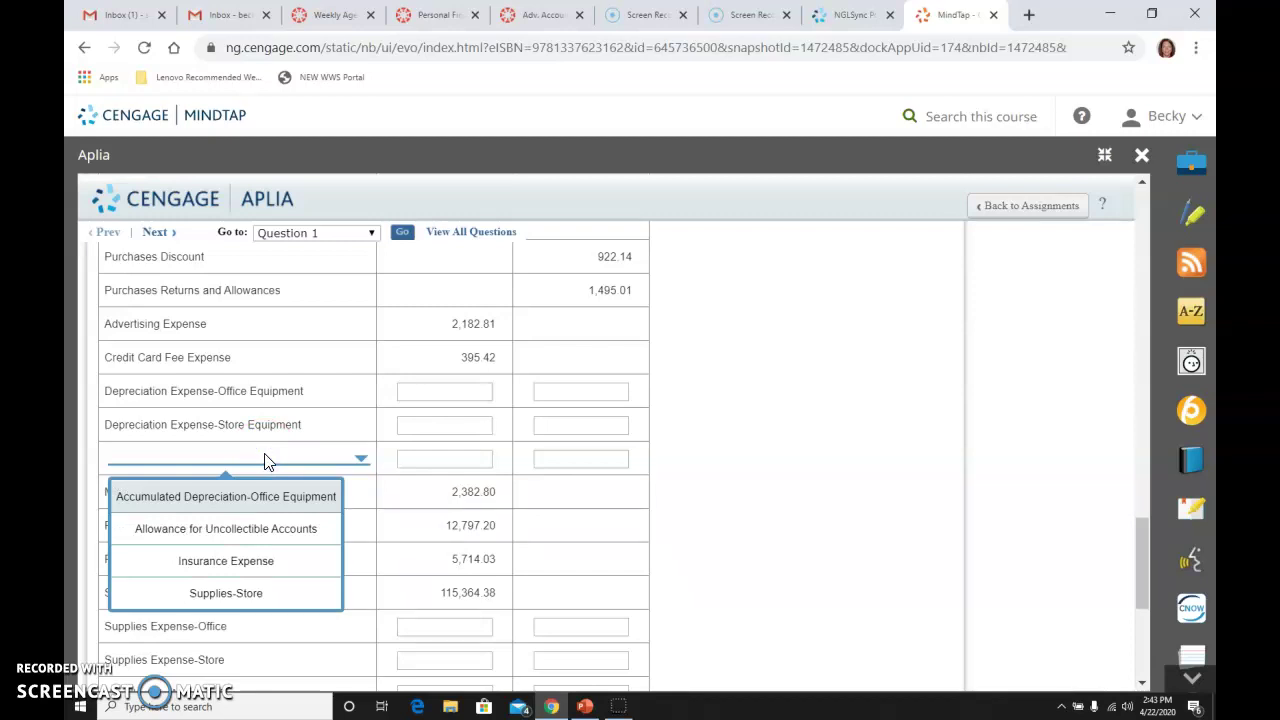
pyautogui.click(186, 562)
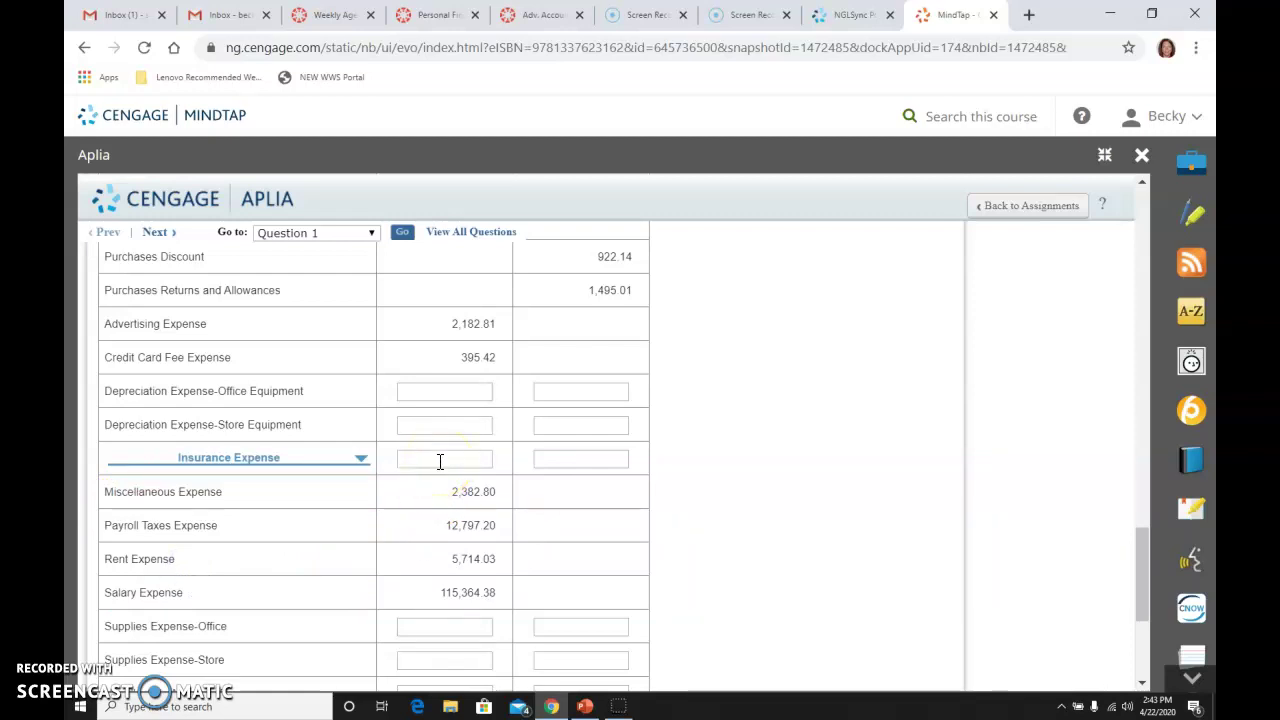
pyautogui.scroll(-3, 752, 503)
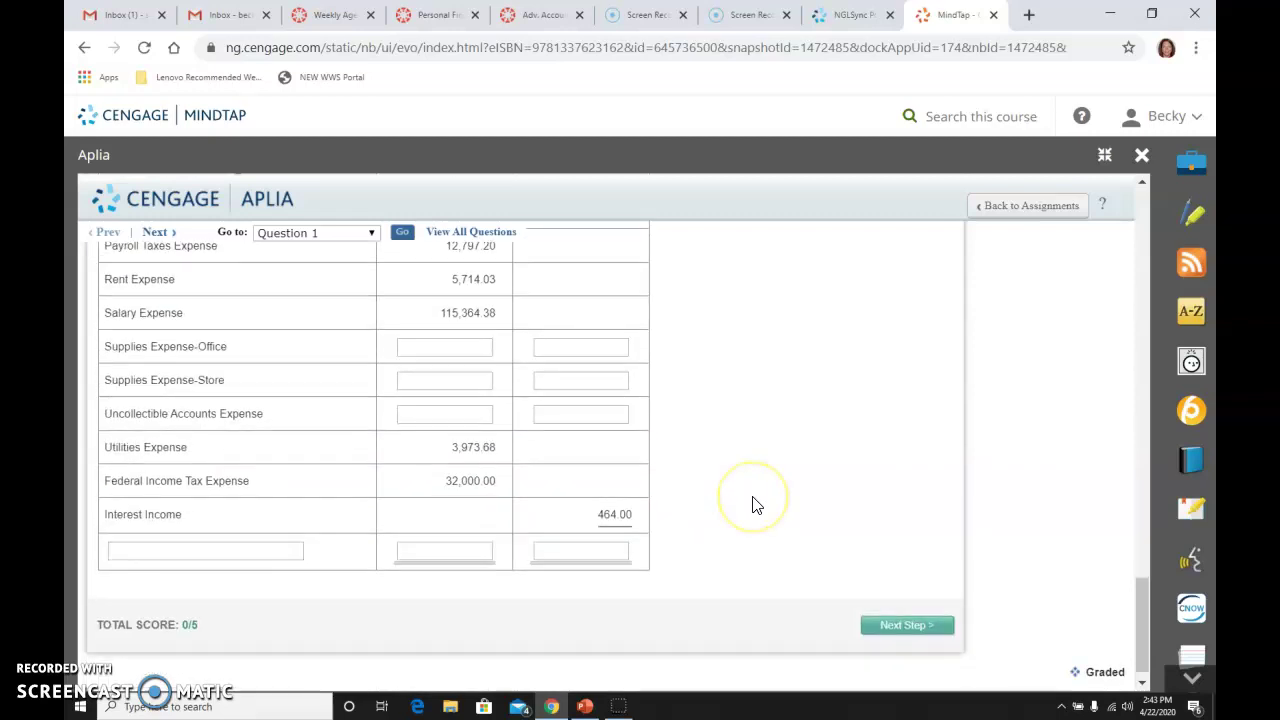
# Label the Totals row, enter 624,362.52 in both columns, and continue to step 2
pyautogui.click(289, 527)
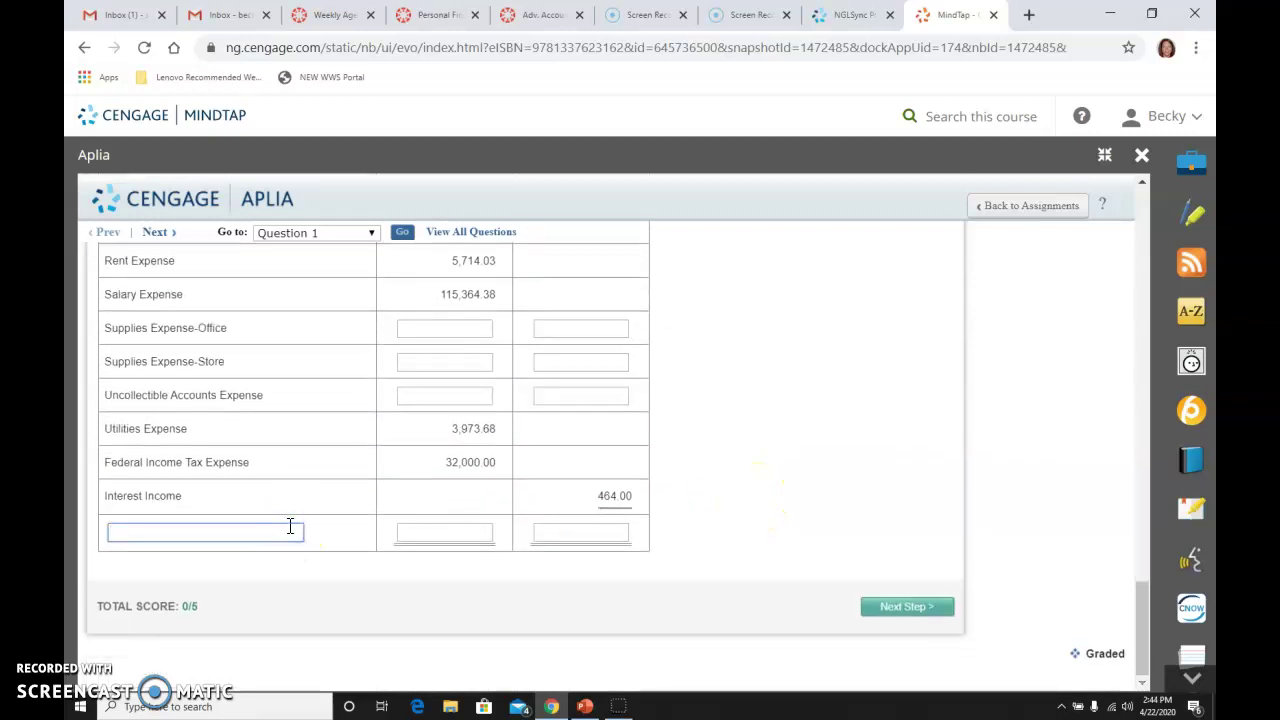
pyautogui.click(126, 536)
pyautogui.write('otals')
pyautogui.press('Tab')
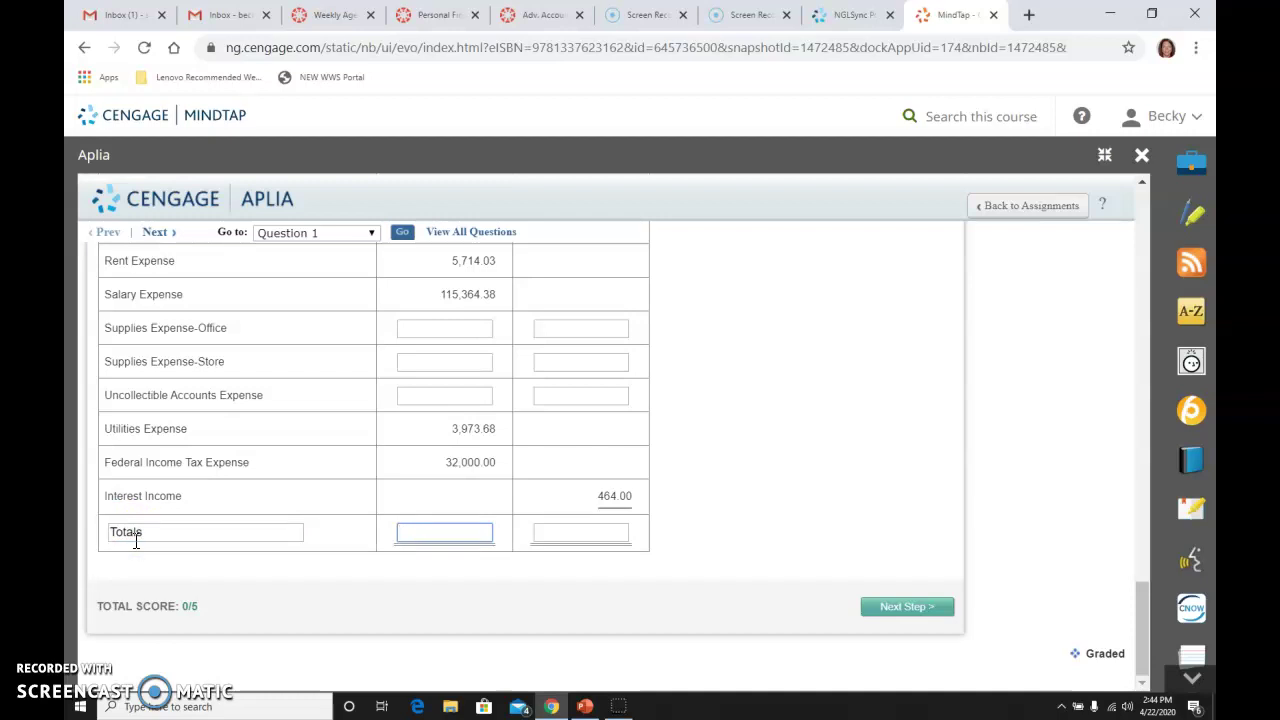
pyautogui.write('624362.52')
pyautogui.press('Tab')
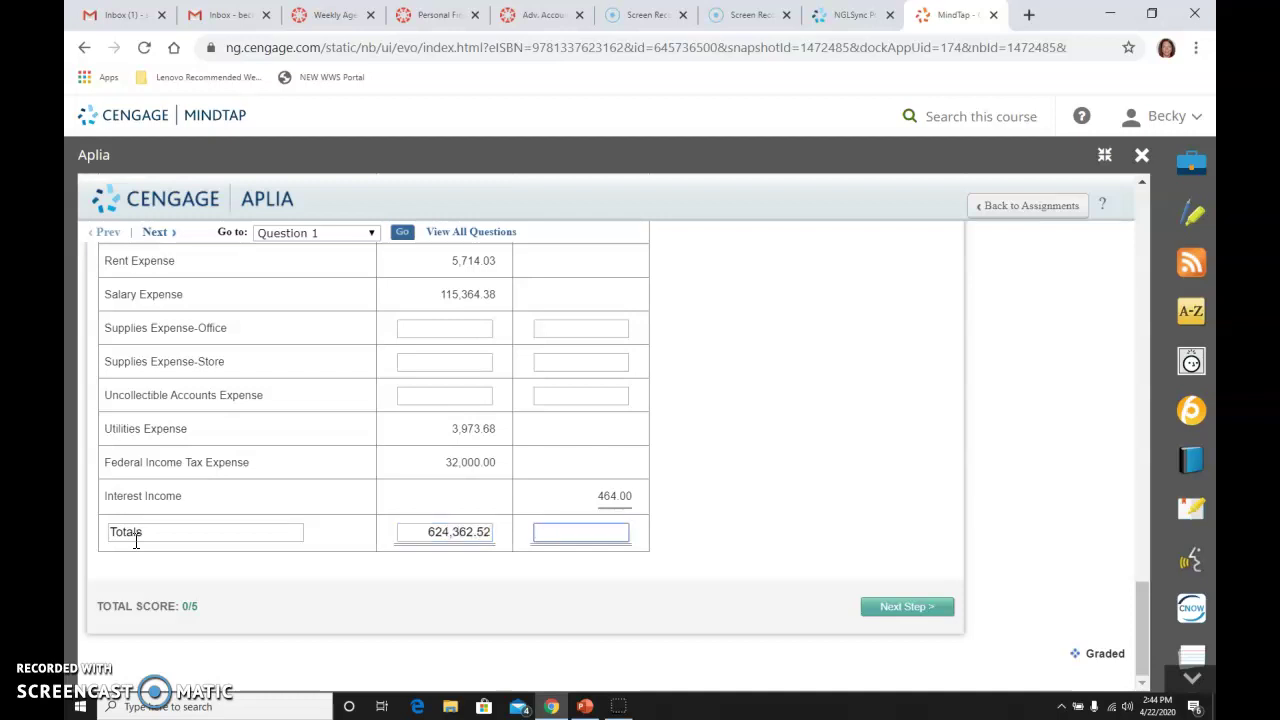
pyautogui.write('624,362.52')
pyautogui.press('Tab')
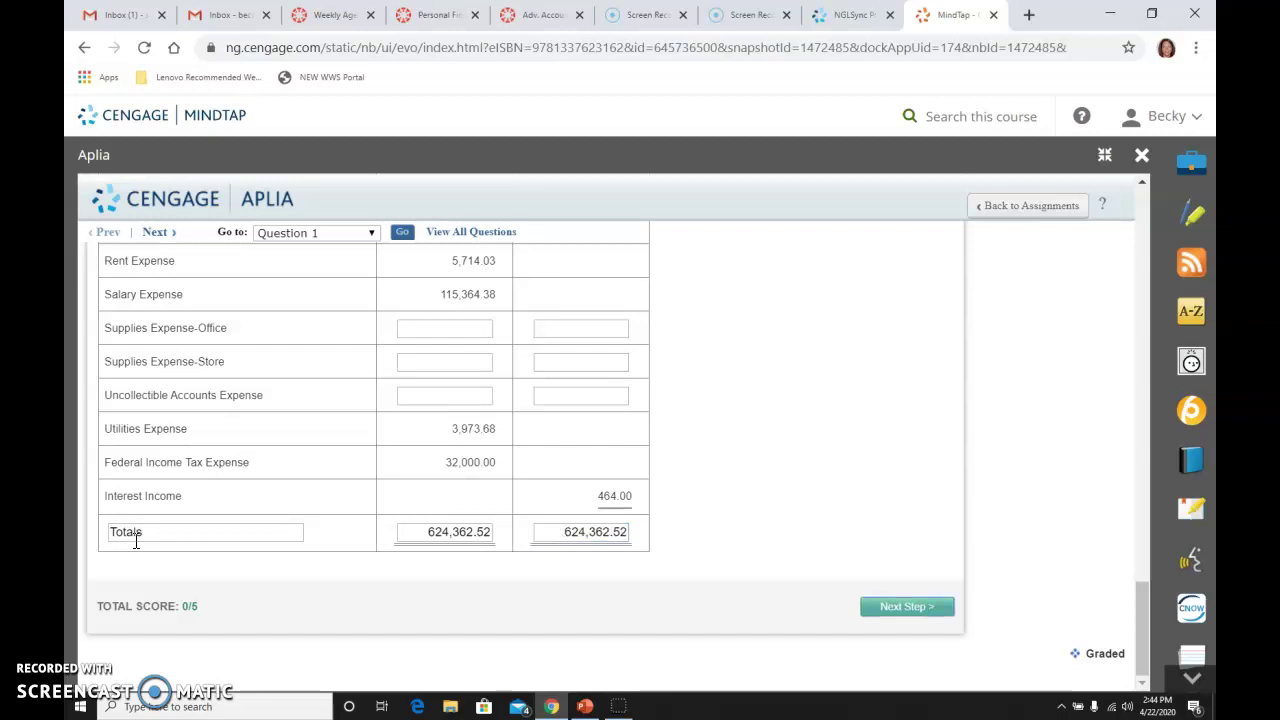
pyautogui.click(932, 608)
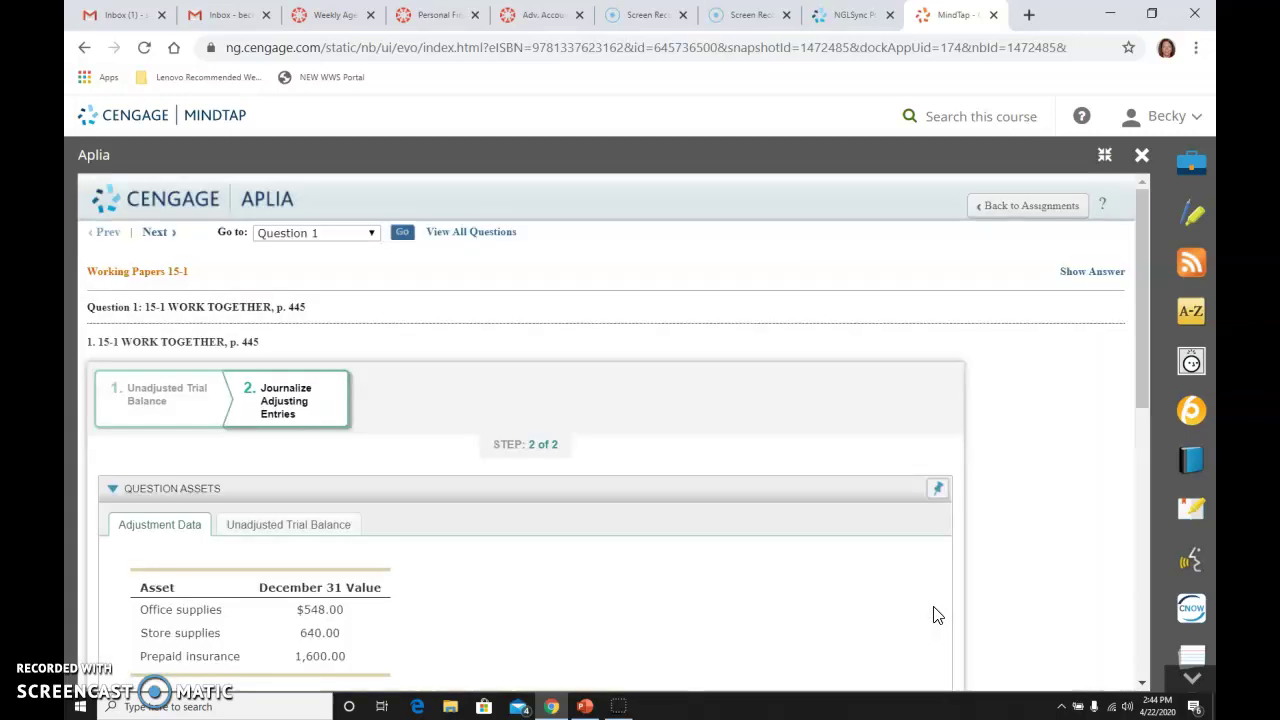
# Scroll through the December 31 supply and insurance data down to the General Journal's 3,415.00 entry
pyautogui.scroll(-2, 501, 545)
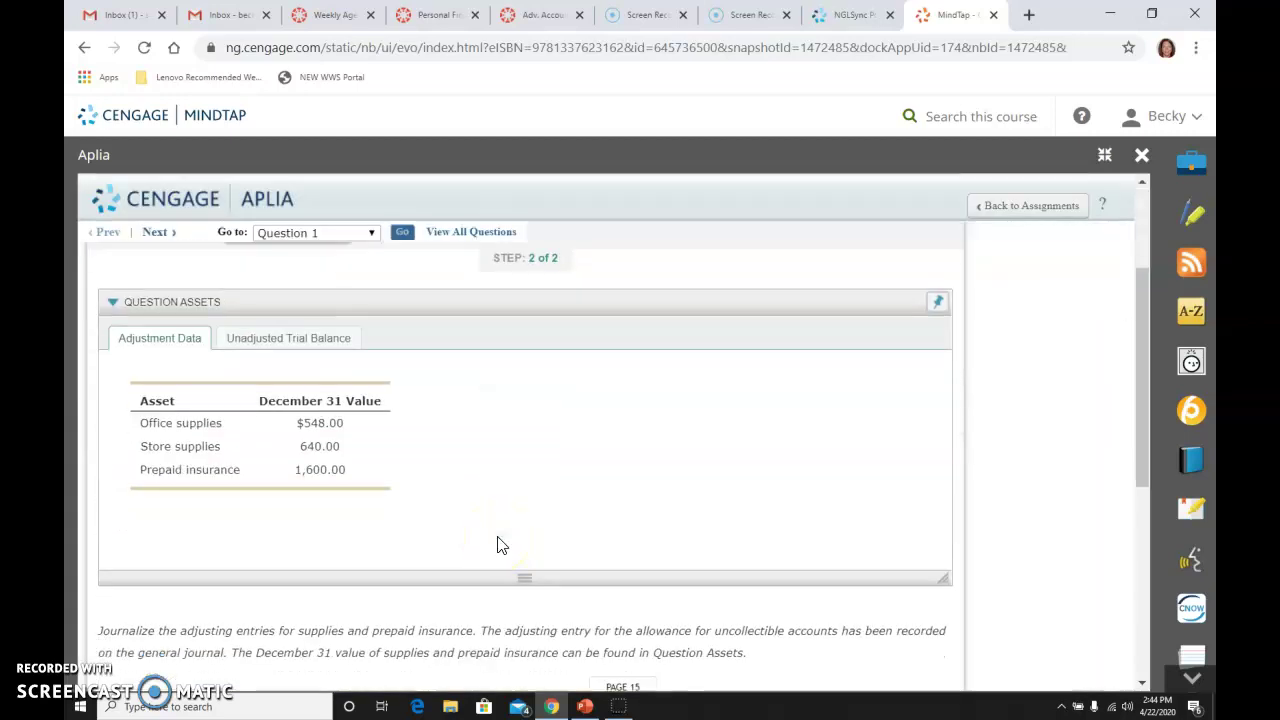
pyautogui.scroll(-1, 501, 545)
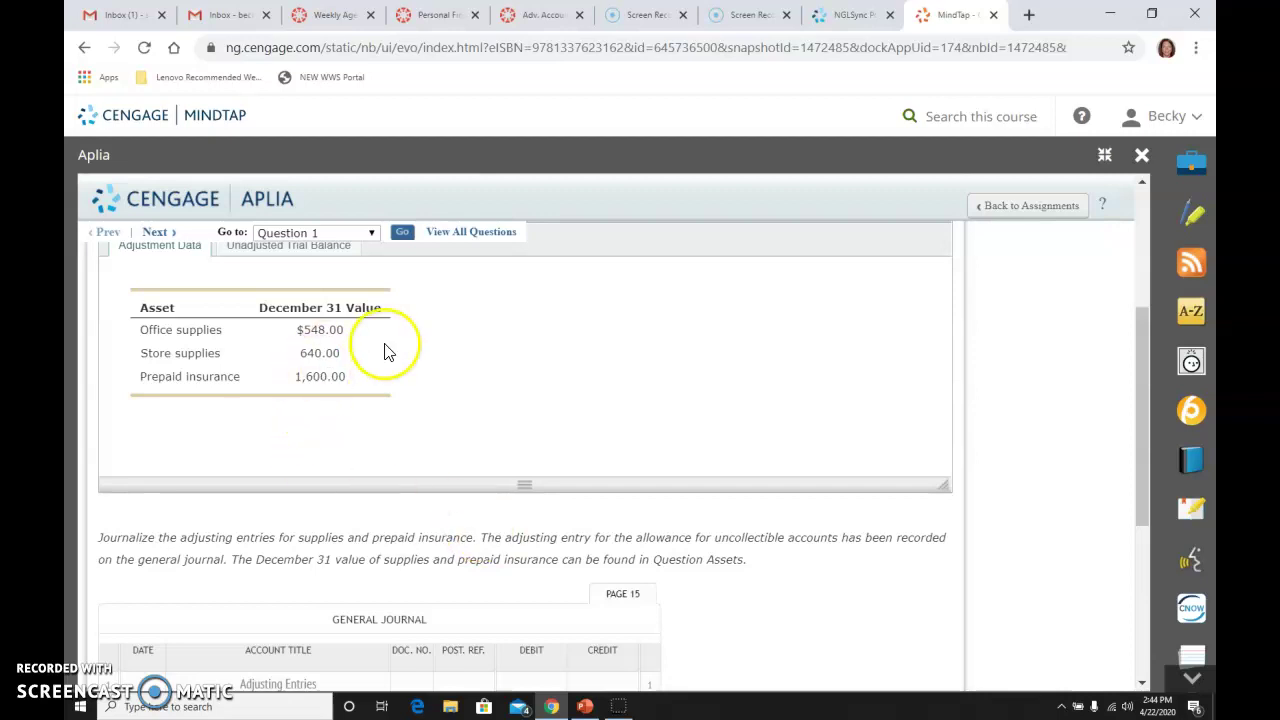
pyautogui.scroll(1, 390, 350)
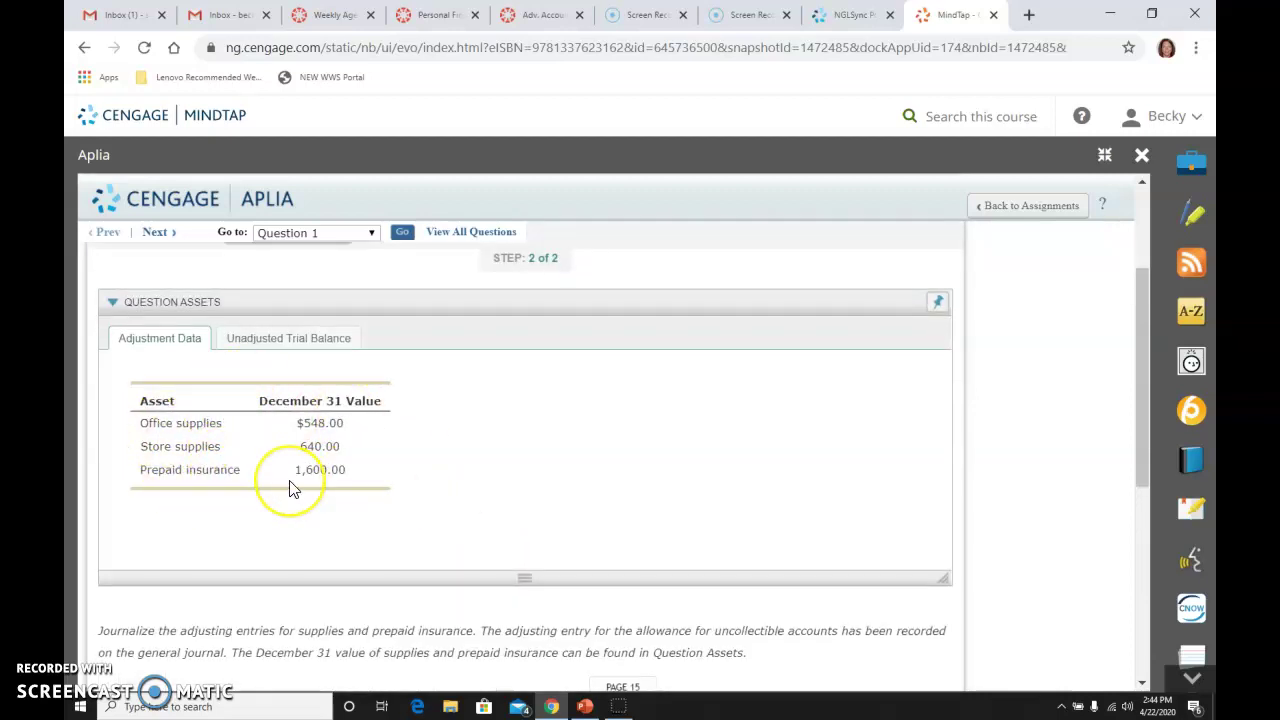
pyautogui.scroll(-1, 290, 488)
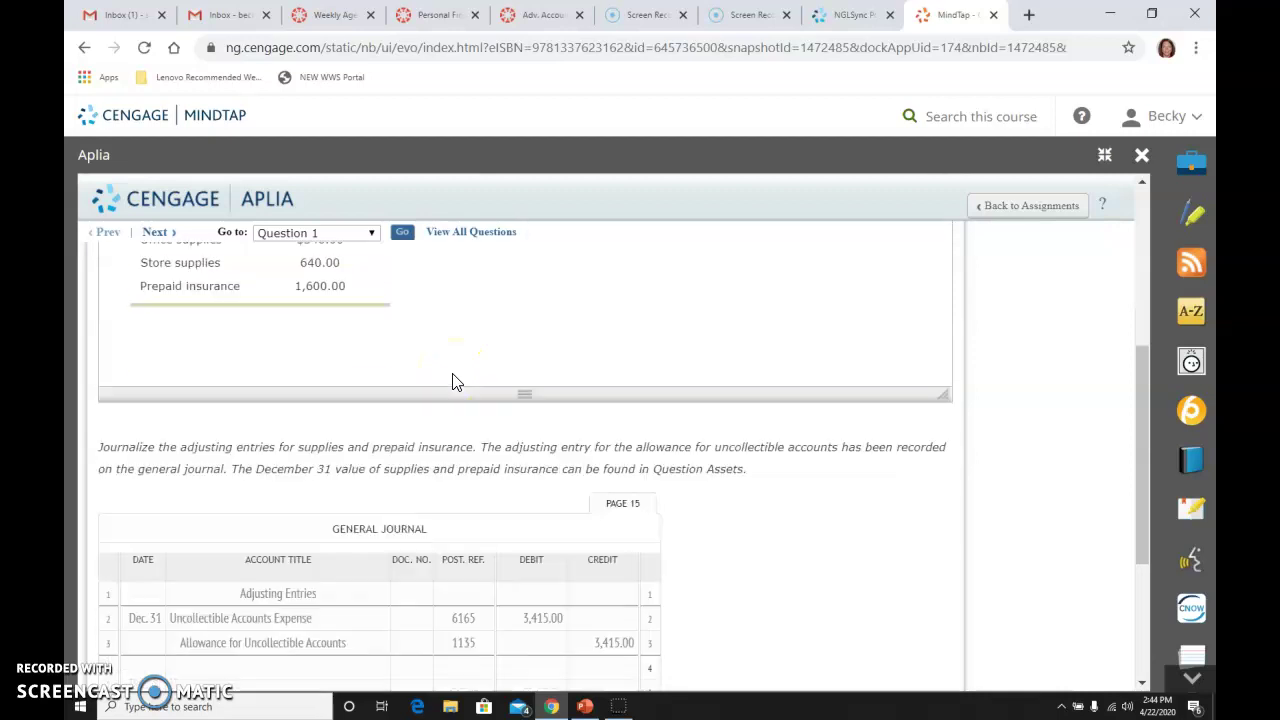
pyautogui.scroll(-1, 452, 381)
pyautogui.scroll(-1, 452, 381)
pyautogui.scroll(1, 452, 378)
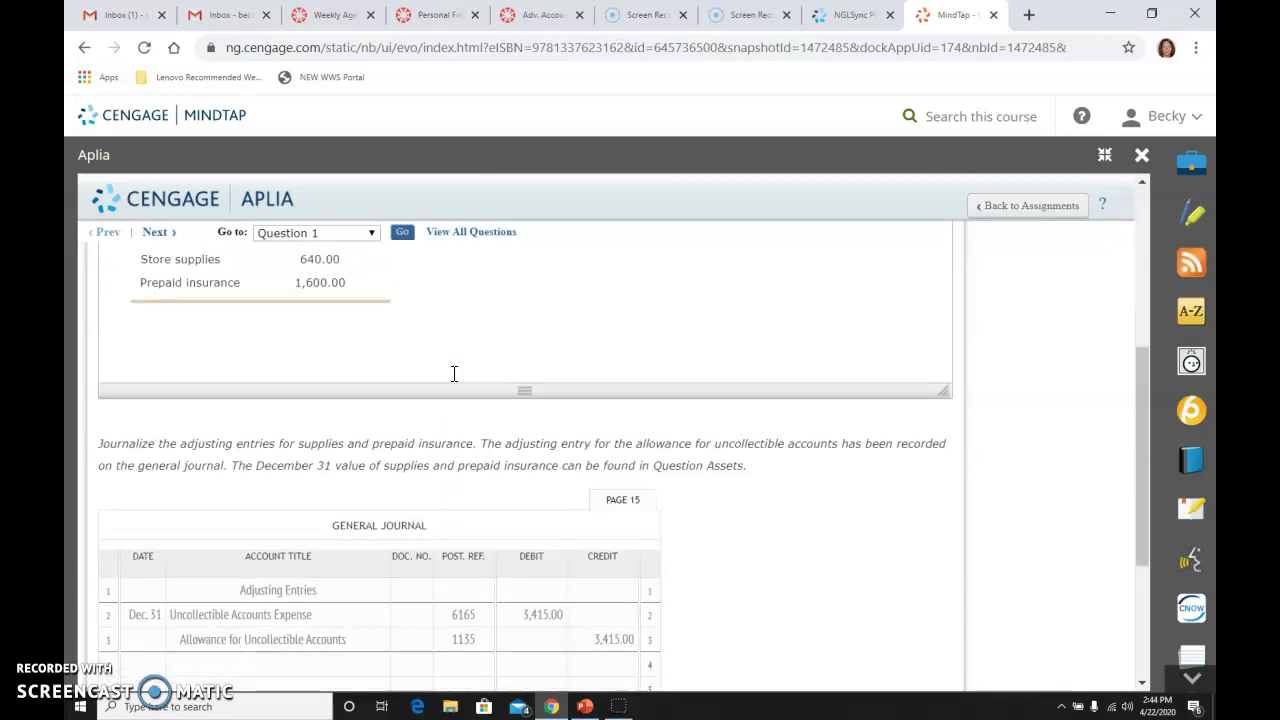
pyautogui.scroll(-2, 452, 381)
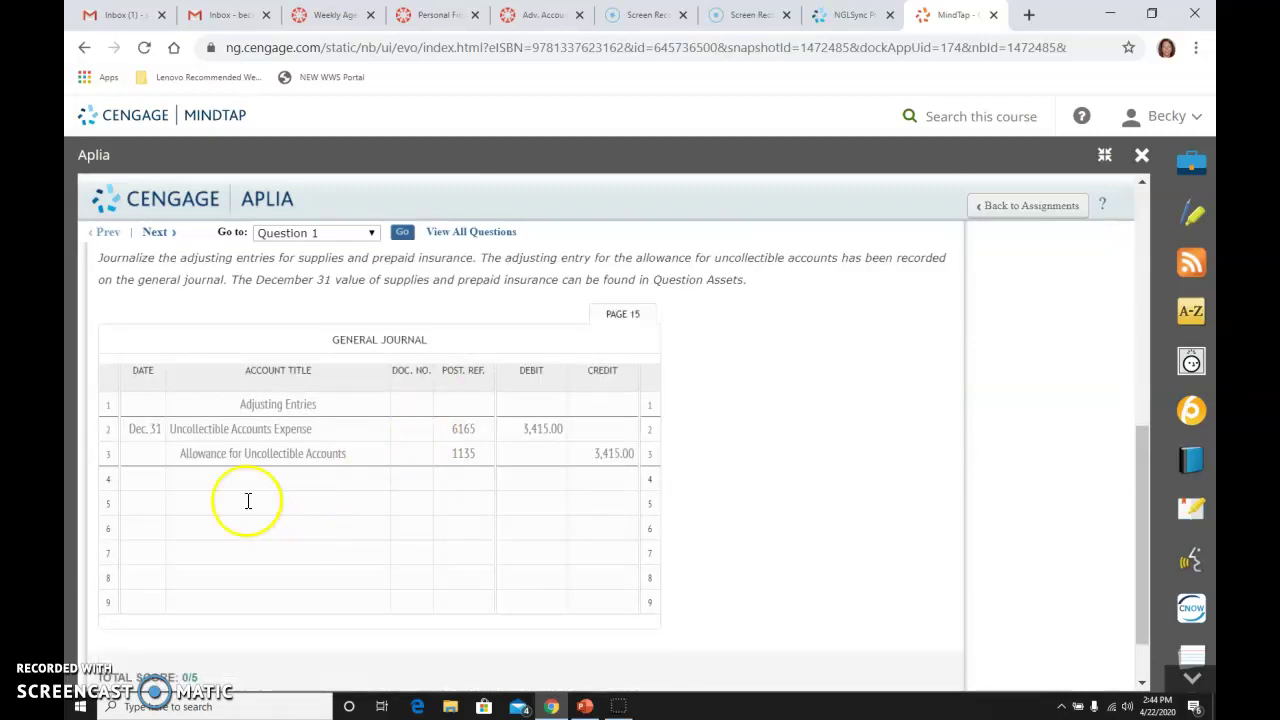
# Enter the date 31 on journal rows 4, 6 and 8
pyautogui.click(148, 477)
pyautogui.write('3')
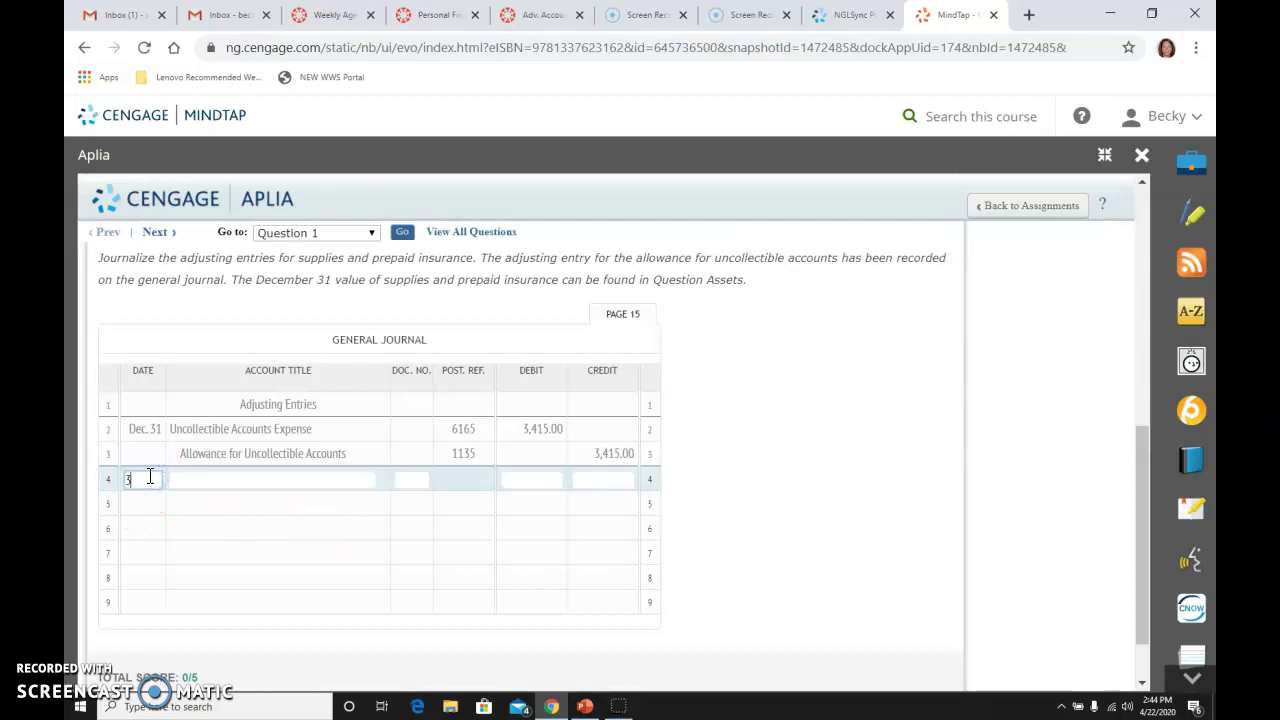
pyautogui.write('1')
pyautogui.click(149, 527)
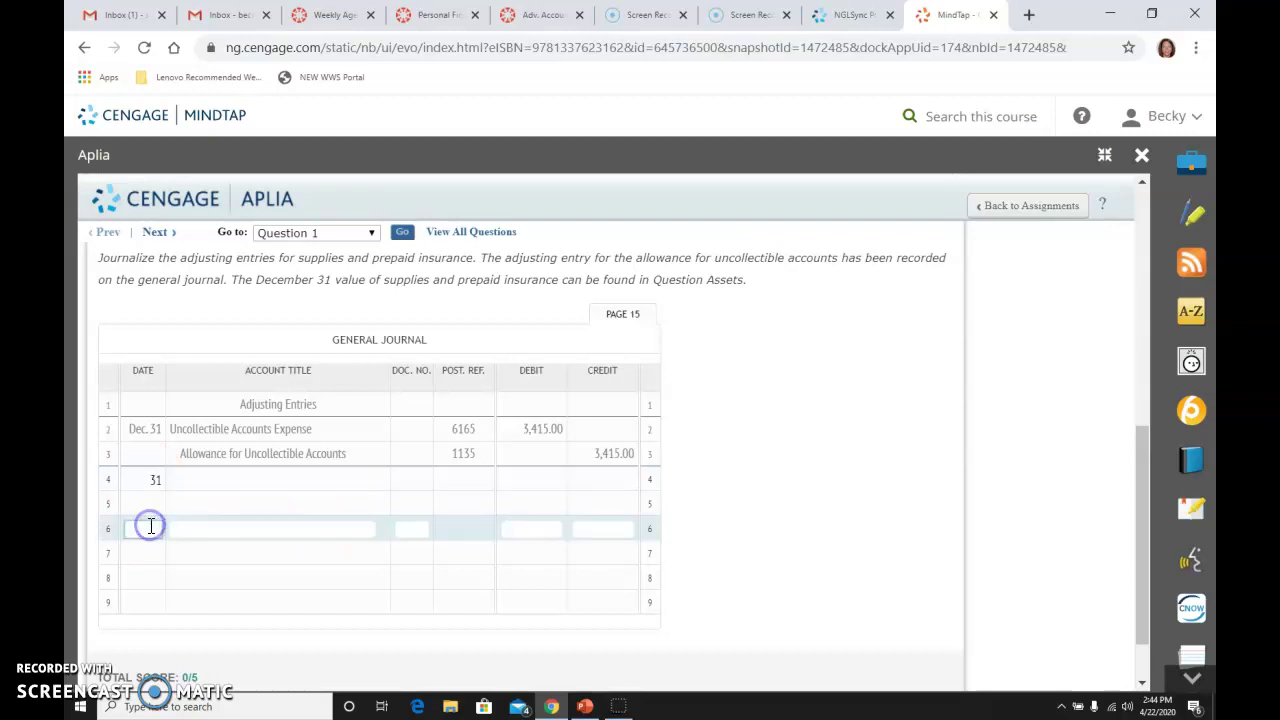
pyautogui.write('31')
pyautogui.click(148, 577)
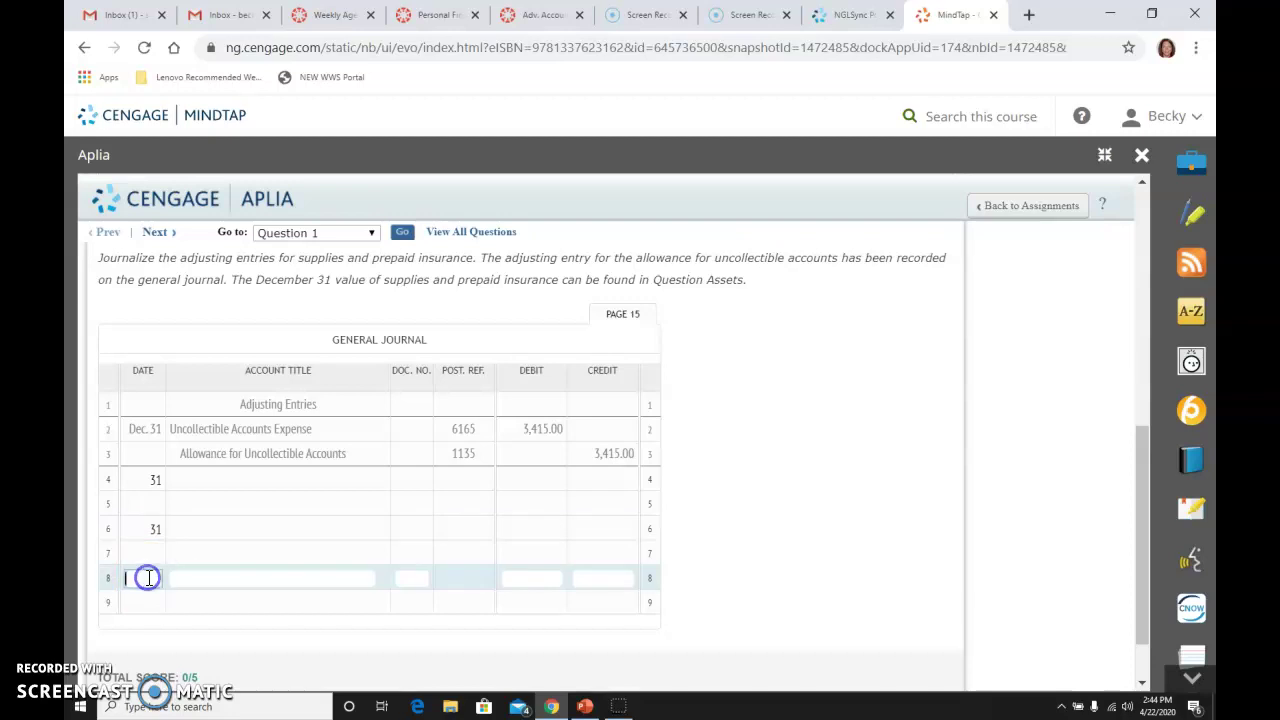
pyautogui.write('31')
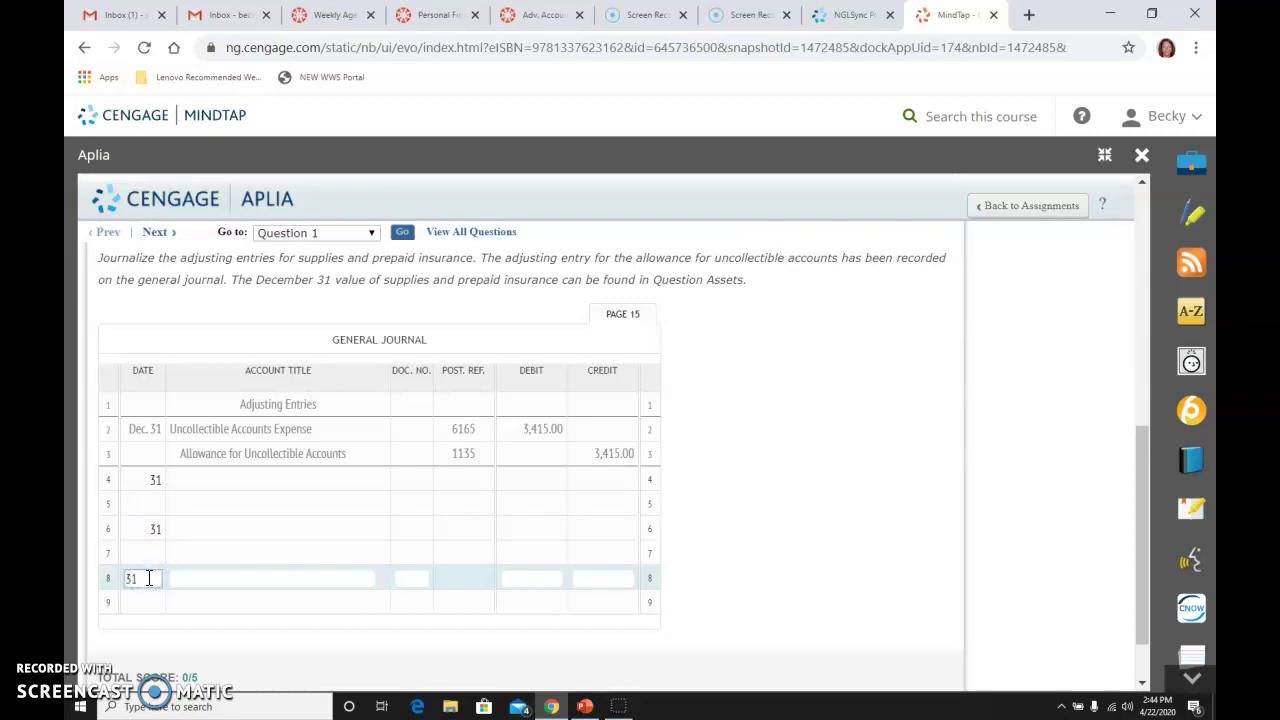
# Enter Supplies Expense-Office and Supplies-Office as the account titles on rows 4 and 5
pyautogui.click(223, 480)
pyautogui.write('Su')
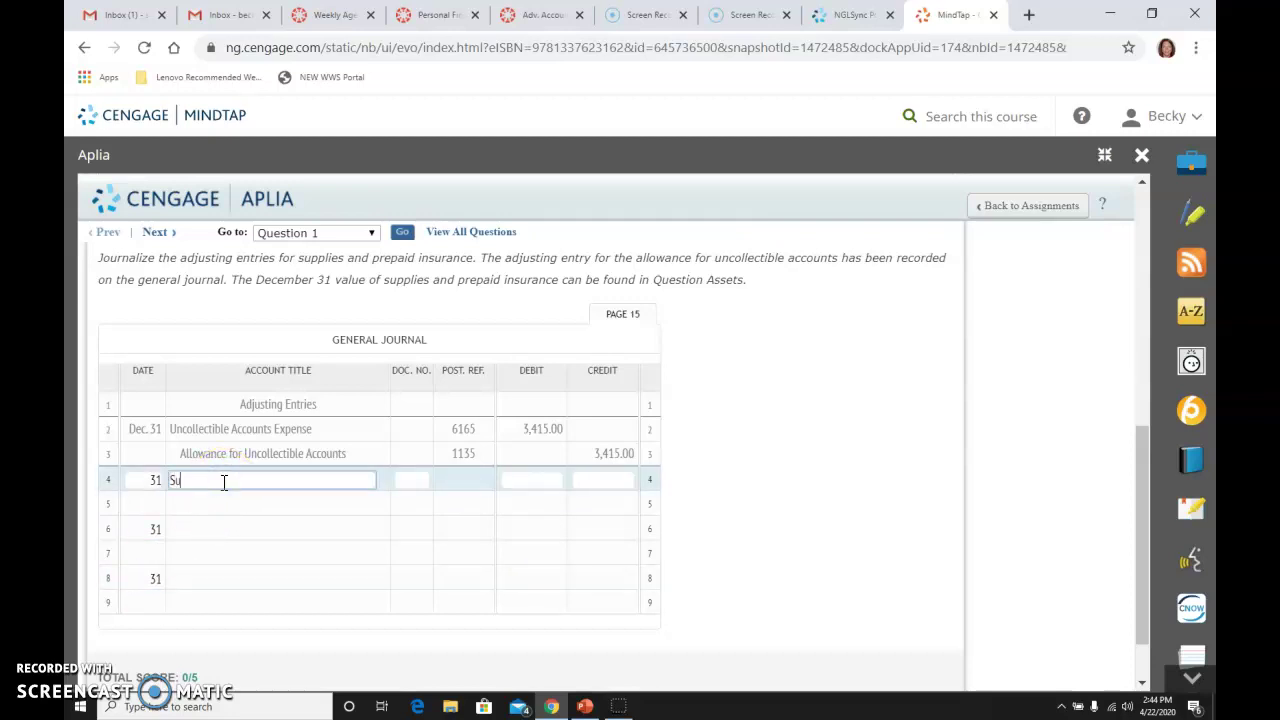
pyautogui.write('pplies Expense-Office')
pyautogui.press('Tab')
pyautogui.press('Tab')
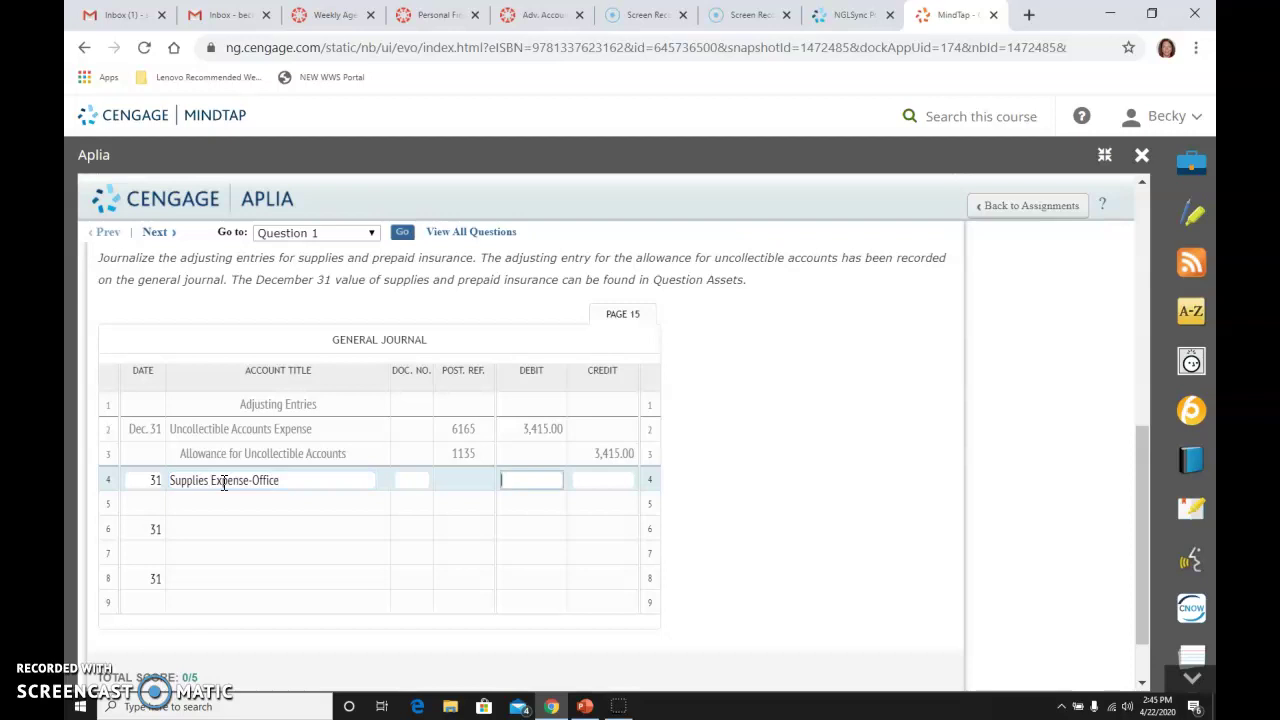
pyautogui.press('Tab')
pyautogui.press('Tab')
pyautogui.press('Tab')
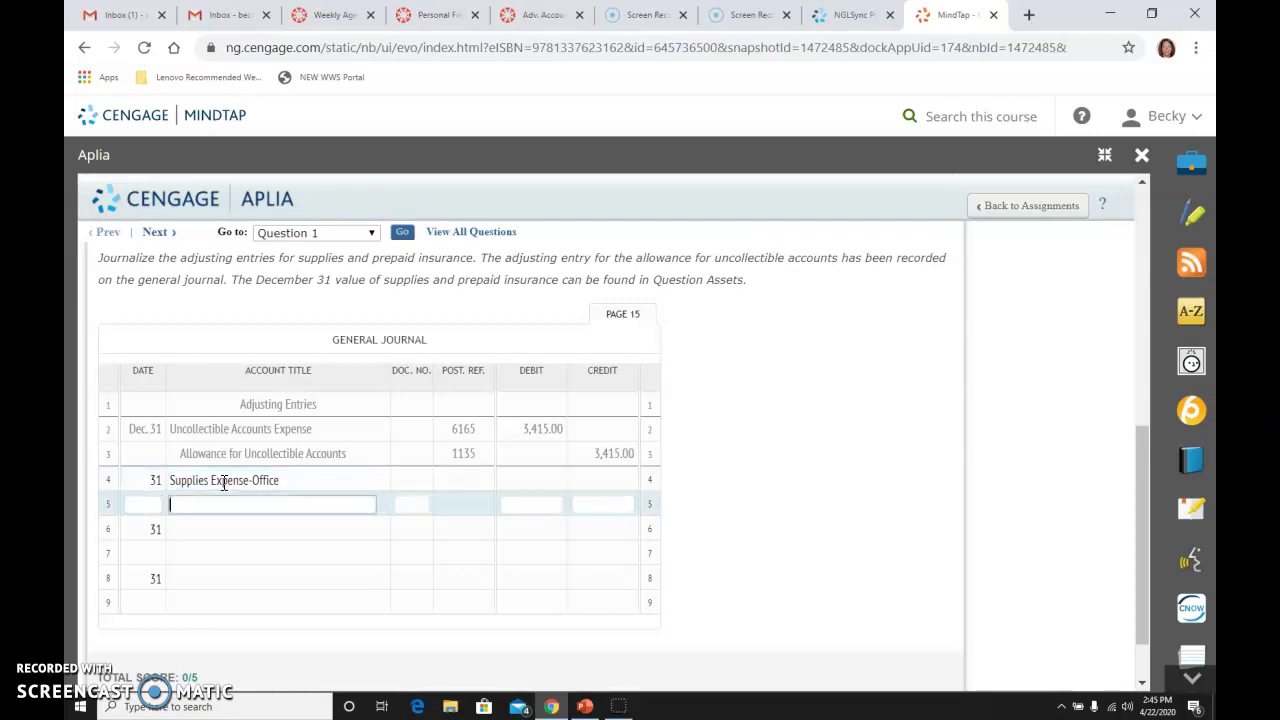
pyautogui.write('Supplies - Offic')
pyautogui.press('Tab')
pyautogui.press('Tab')
pyautogui.press('Tab')
pyautogui.press('Tab')
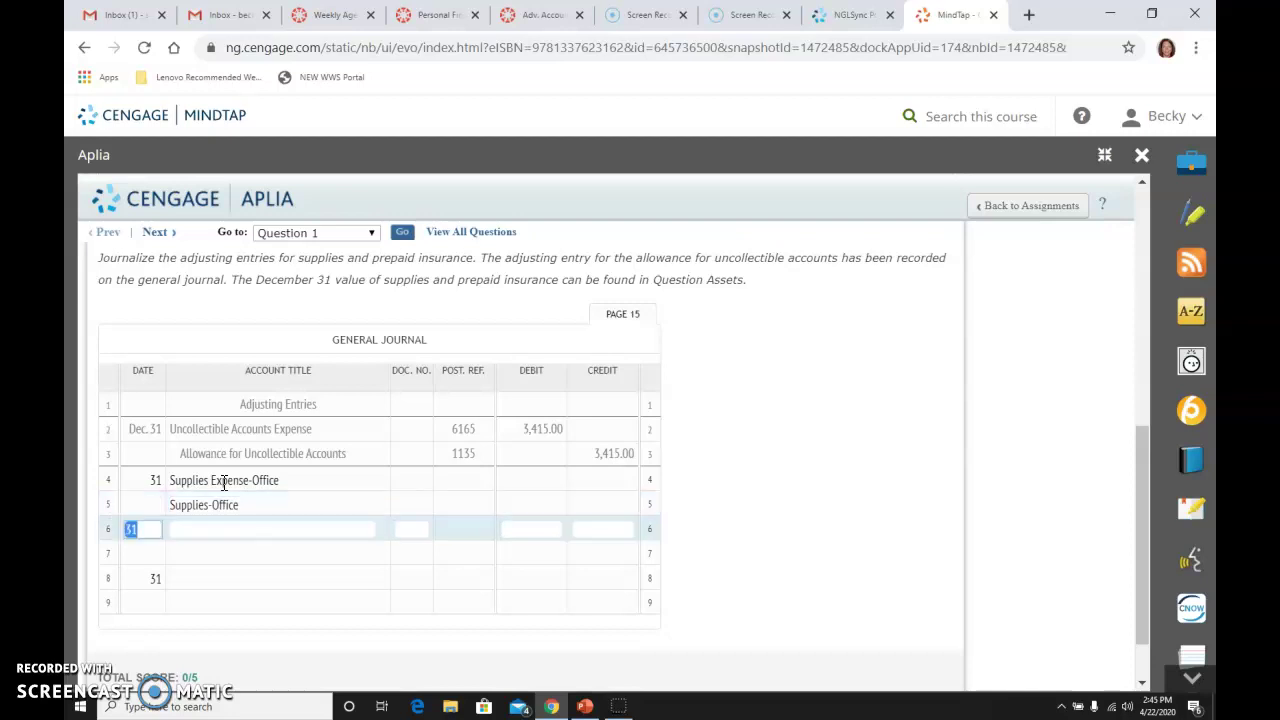
# Enter Supplies Expense-Store and Supplies-Store as the account titles on rows 6 and 7
pyautogui.press('Tab')
pyautogui.write('Sup')
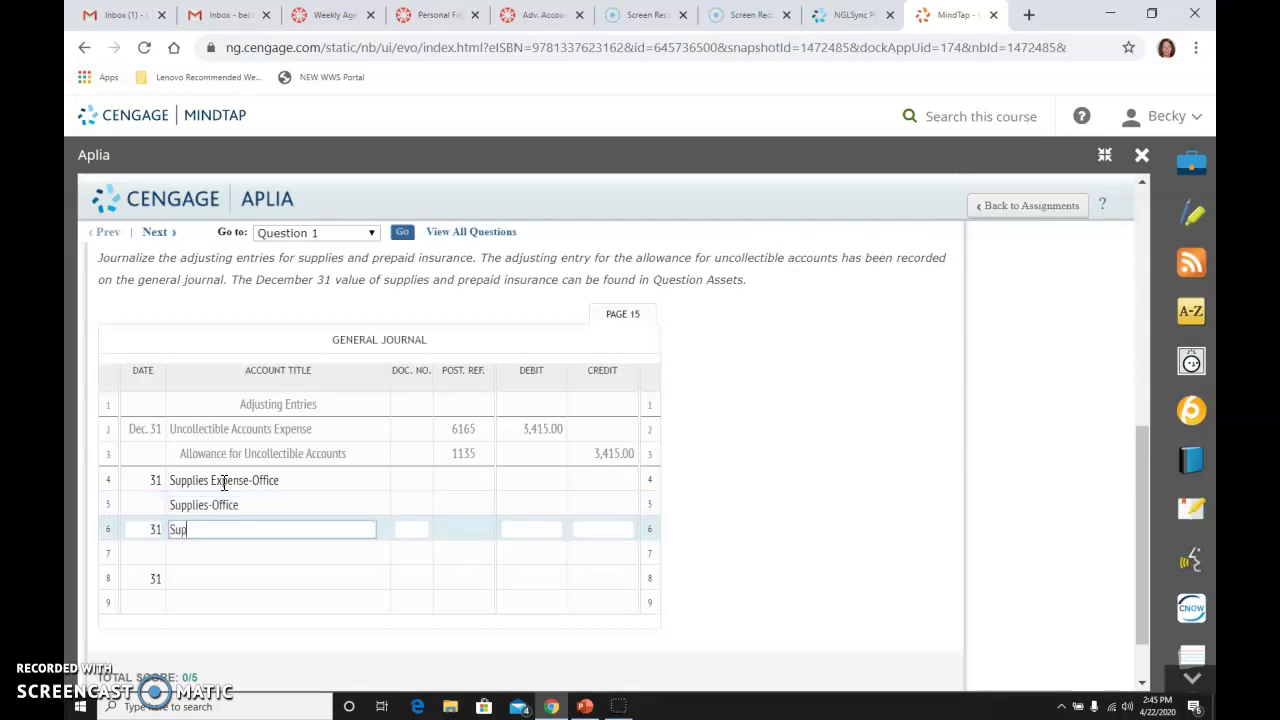
pyautogui.write('plies Expense - Store')
pyautogui.press('Tab')
pyautogui.press('Tab')
pyautogui.press('Tab')
pyautogui.press('Tab')
pyautogui.press('Tab')
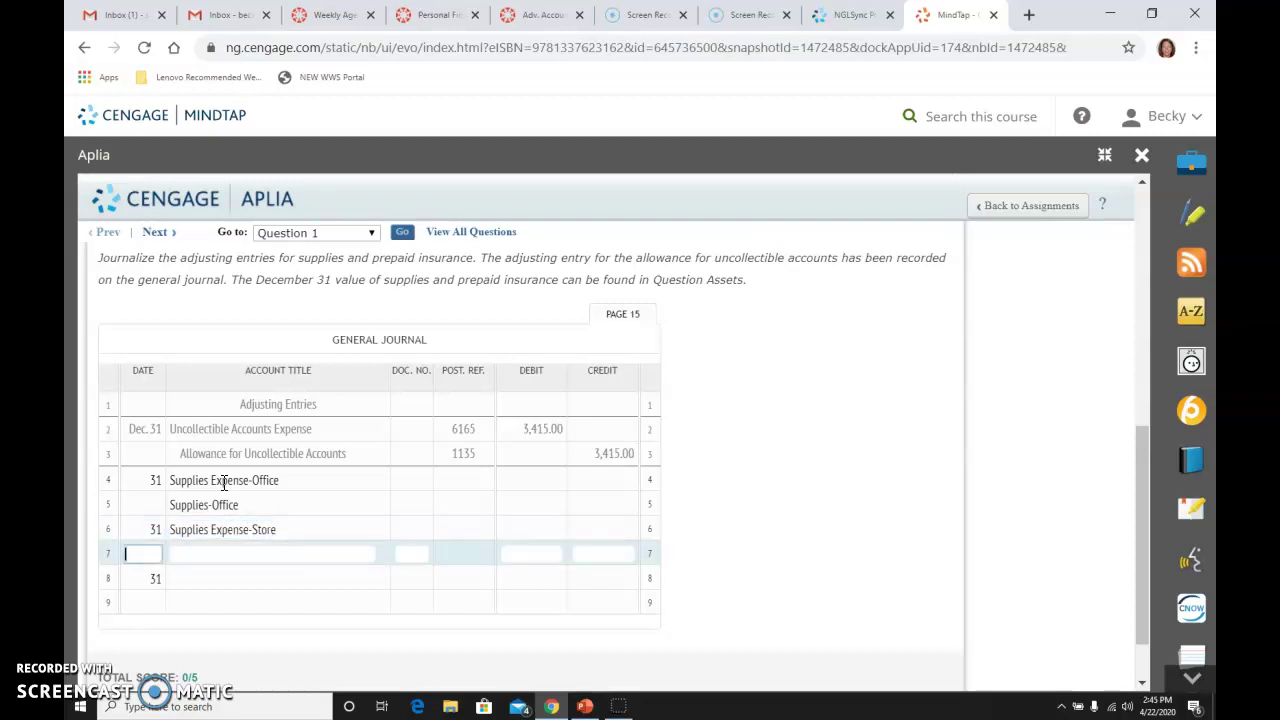
pyautogui.write('Suppli')
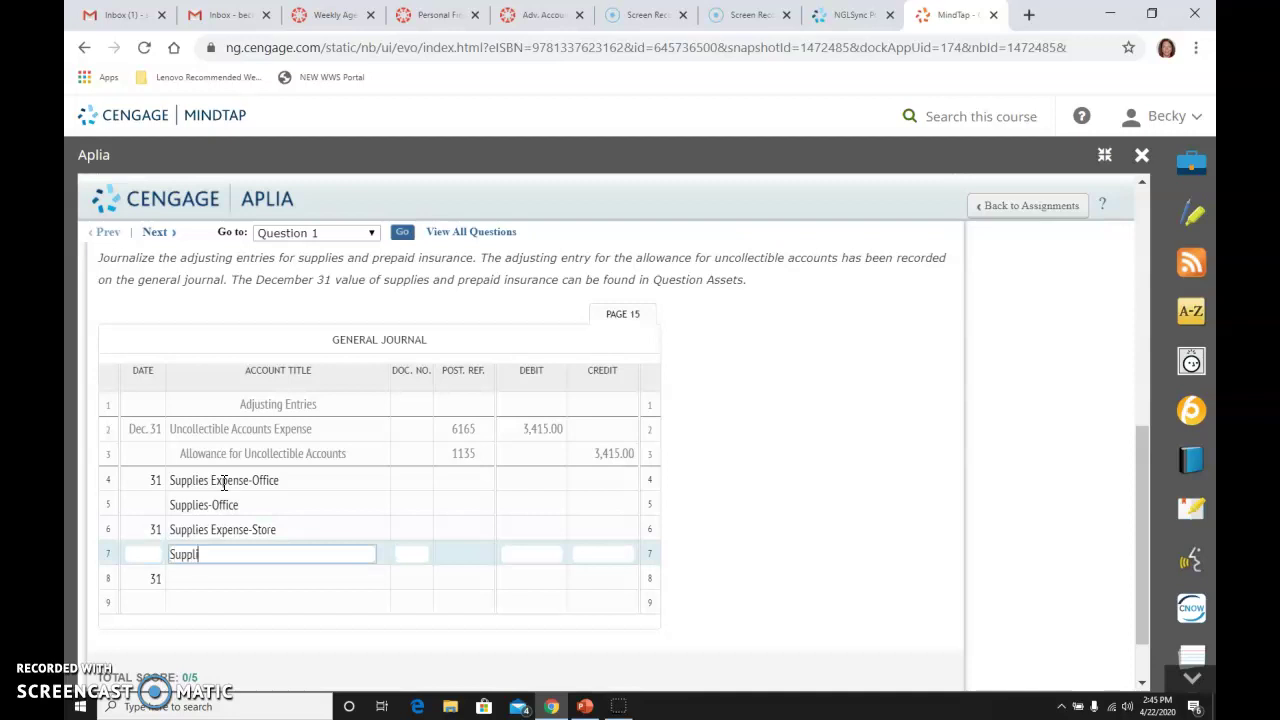
pyautogui.write('es - Store')
pyautogui.press('Tab')
pyautogui.press('Tab')
pyautogui.press('Tab')
# Enter Insurance Expense and Prepaid Insurance as the account titles on rows 8 and 9
pyautogui.press('Tab')
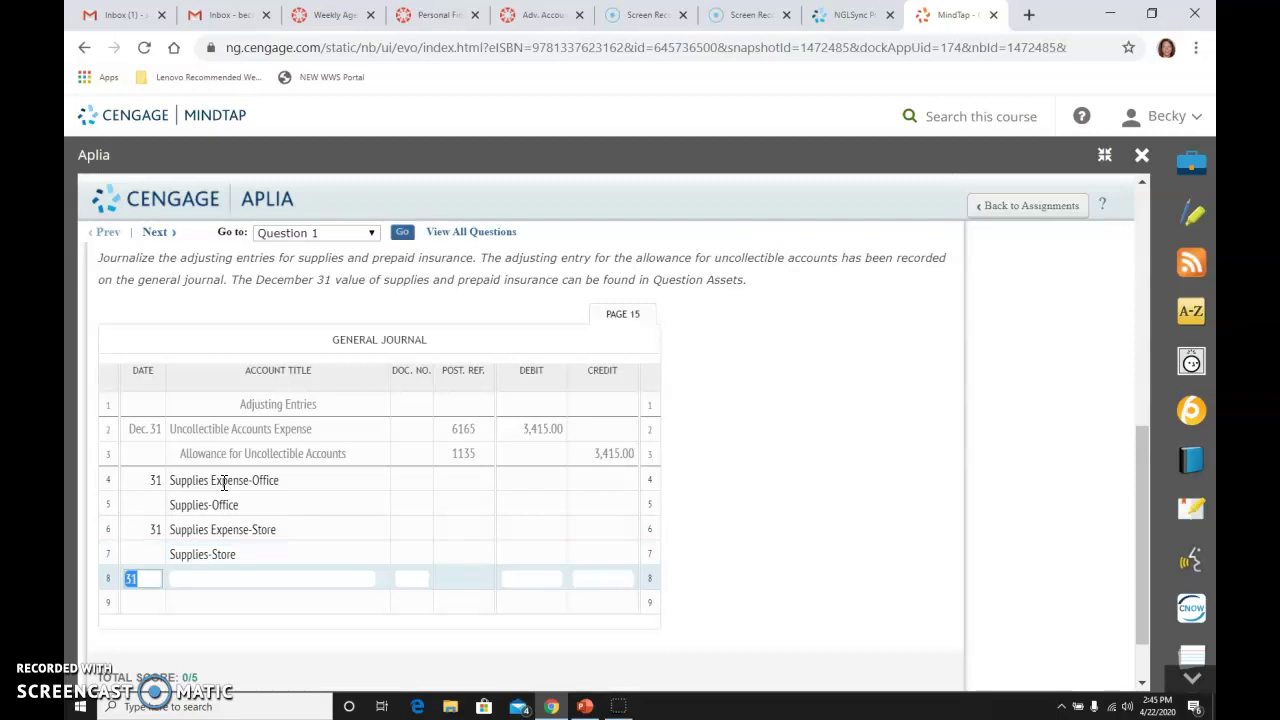
pyautogui.press('Tab')
pyautogui.write('Insu')
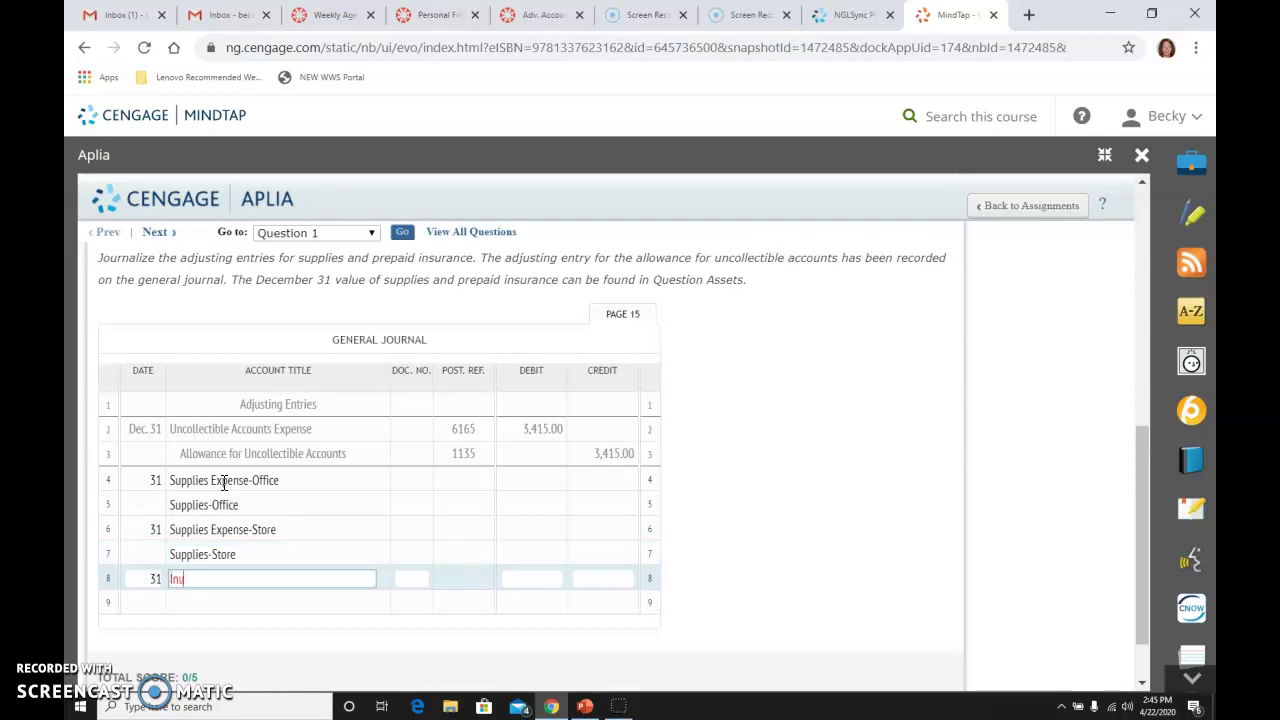
pyautogui.write('rance Expense')
pyautogui.press('Tab')
pyautogui.press('Tab')
pyautogui.press('Tab')
pyautogui.press('Tab')
pyautogui.press('Tab')
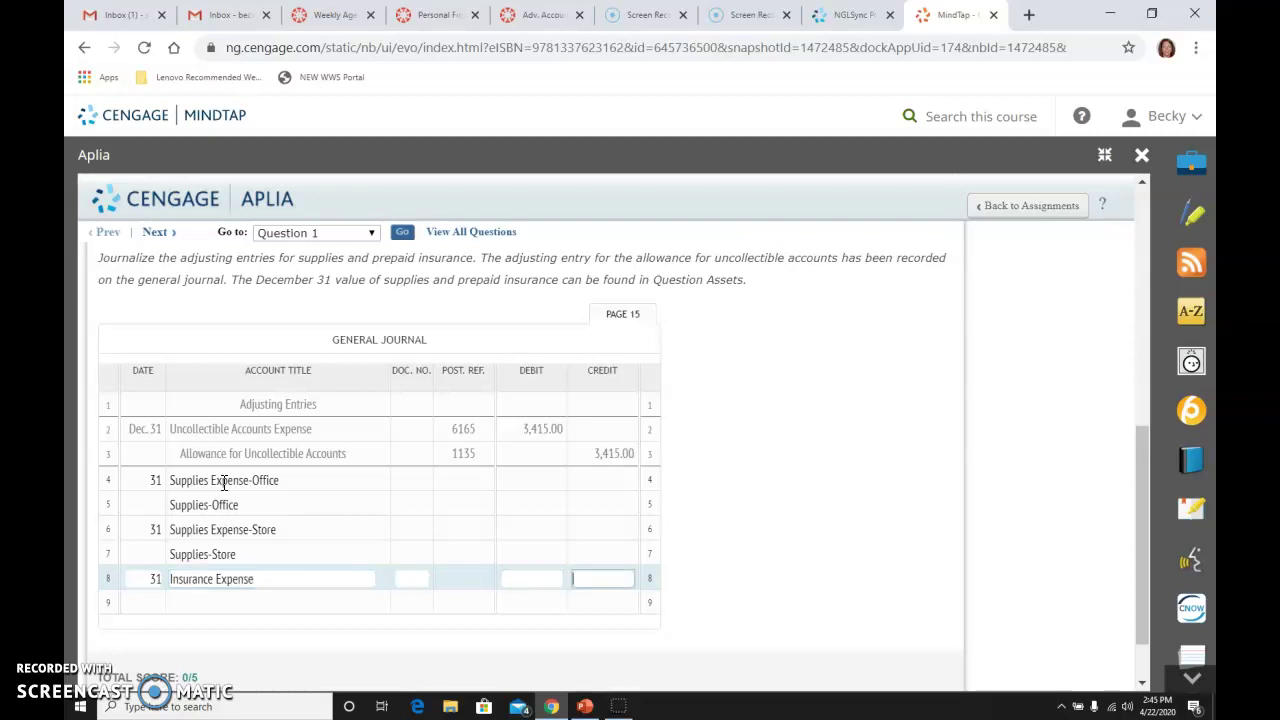
pyautogui.write('Prepa')
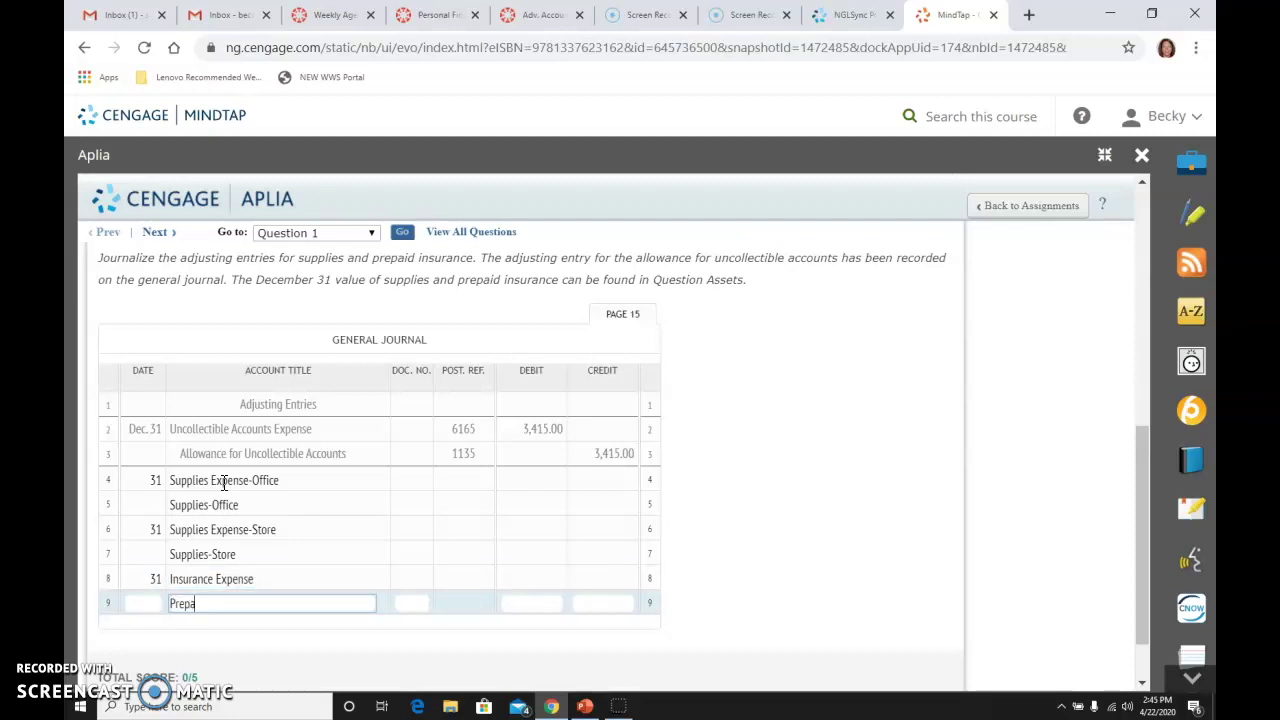
pyautogui.write('id Insurance')
pyautogui.click(543, 548)
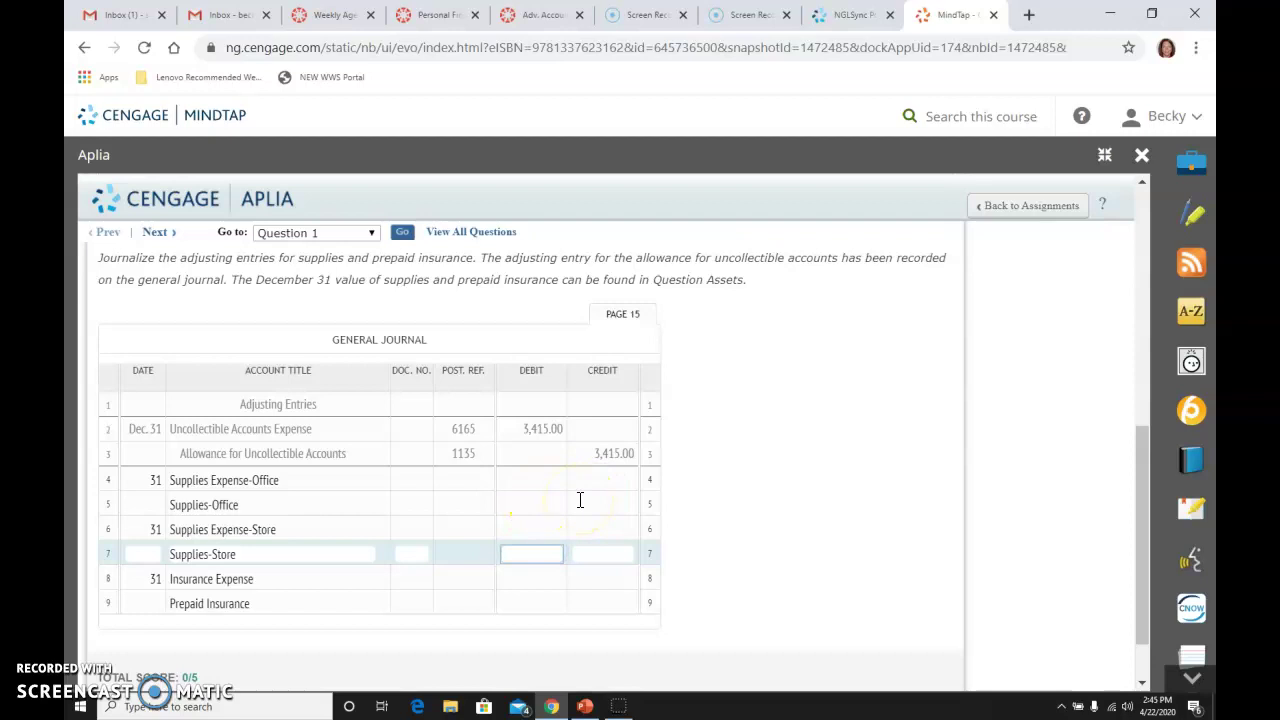
# Check the supplies balances in the Unadjusted Trial Balance and the $548.00 Adjustment Data value
pyautogui.scroll(10, 580, 500)
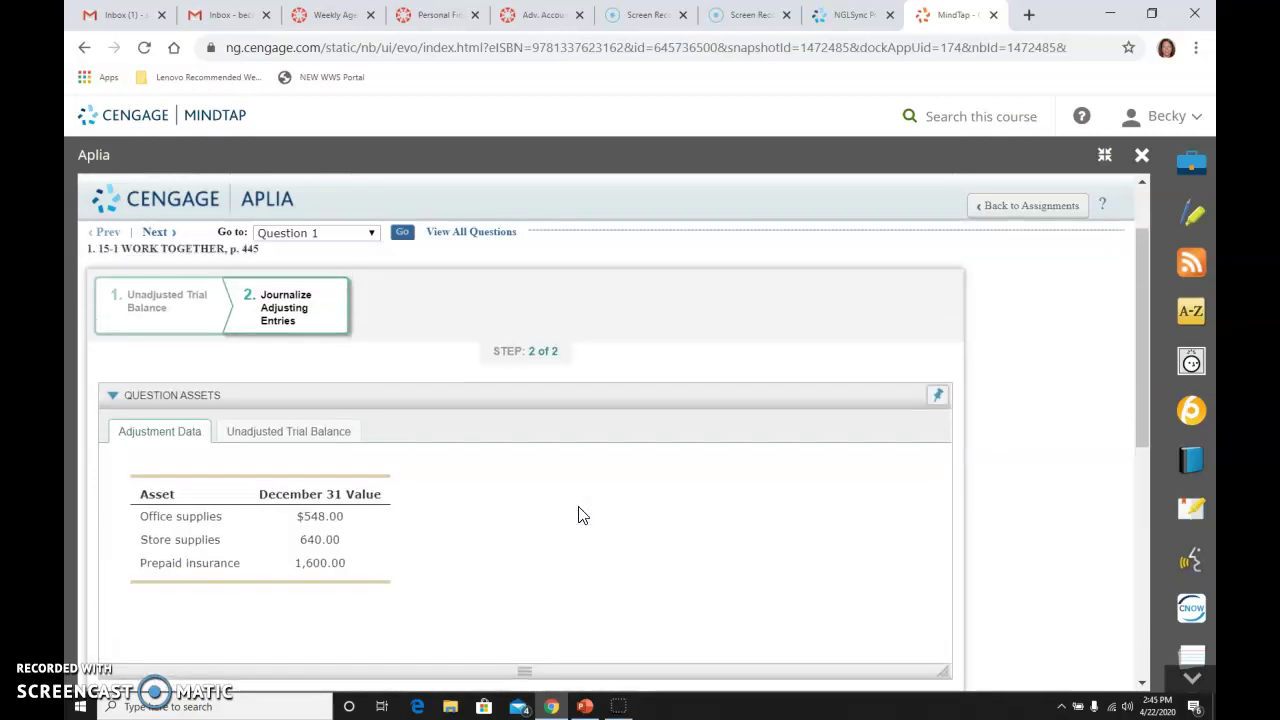
pyautogui.click(306, 430)
pyautogui.scroll(-4, 455, 565)
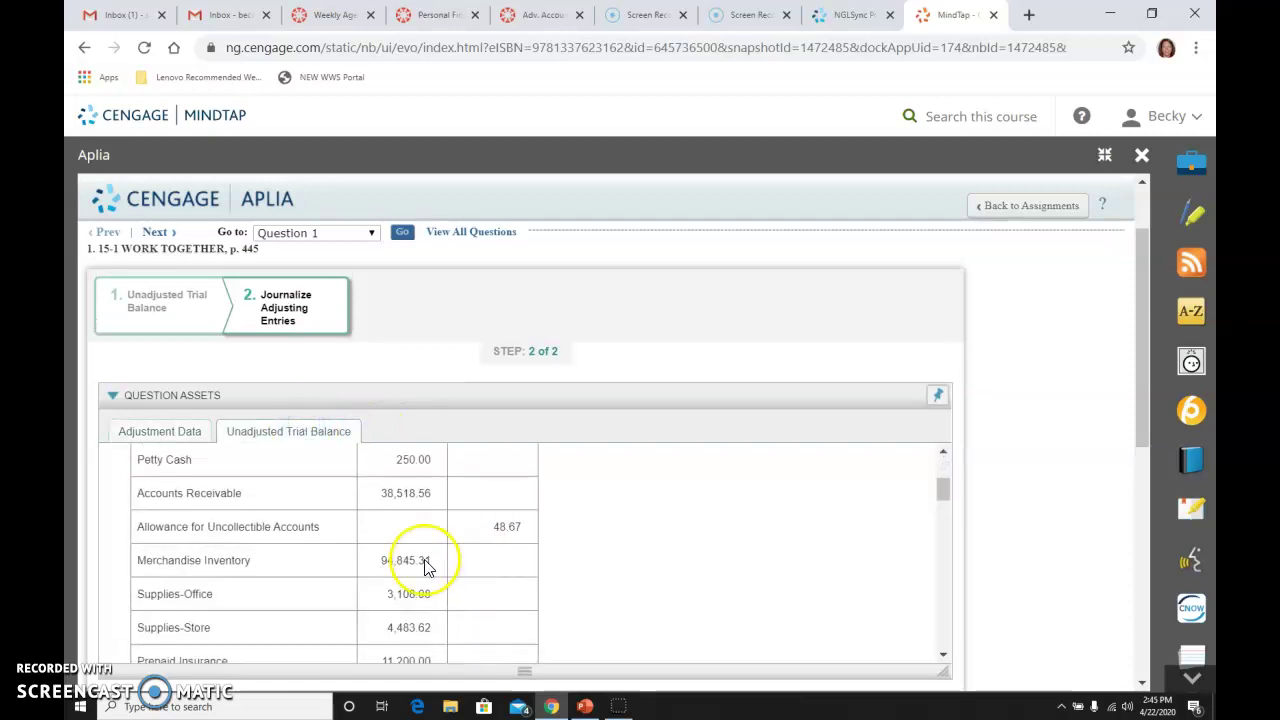
pyautogui.scroll(-2, 258, 553)
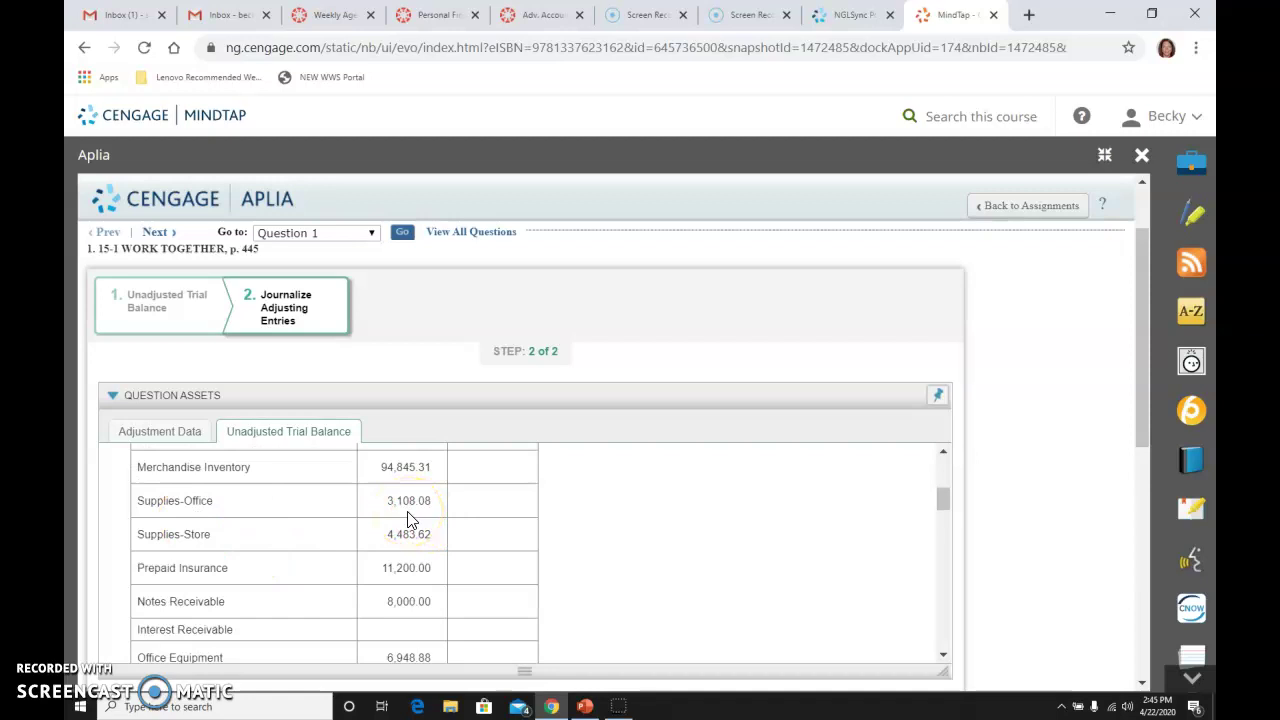
pyautogui.click(172, 432)
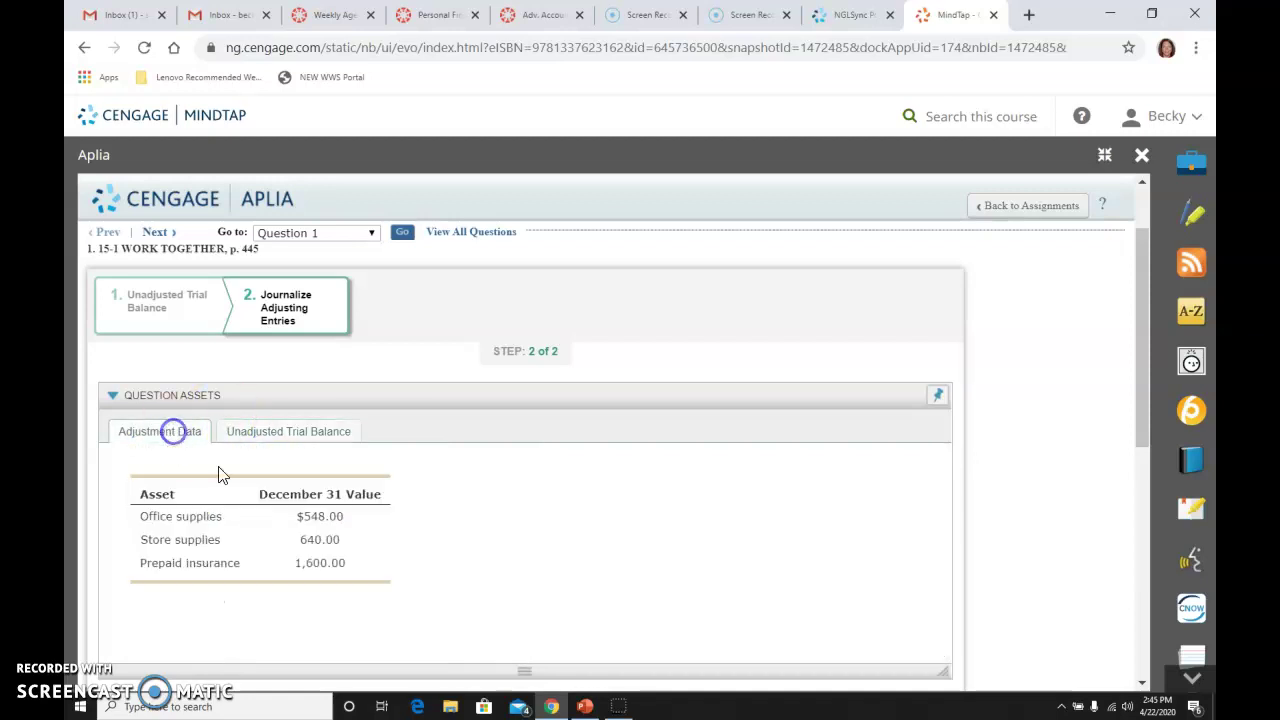
pyautogui.click(334, 516)
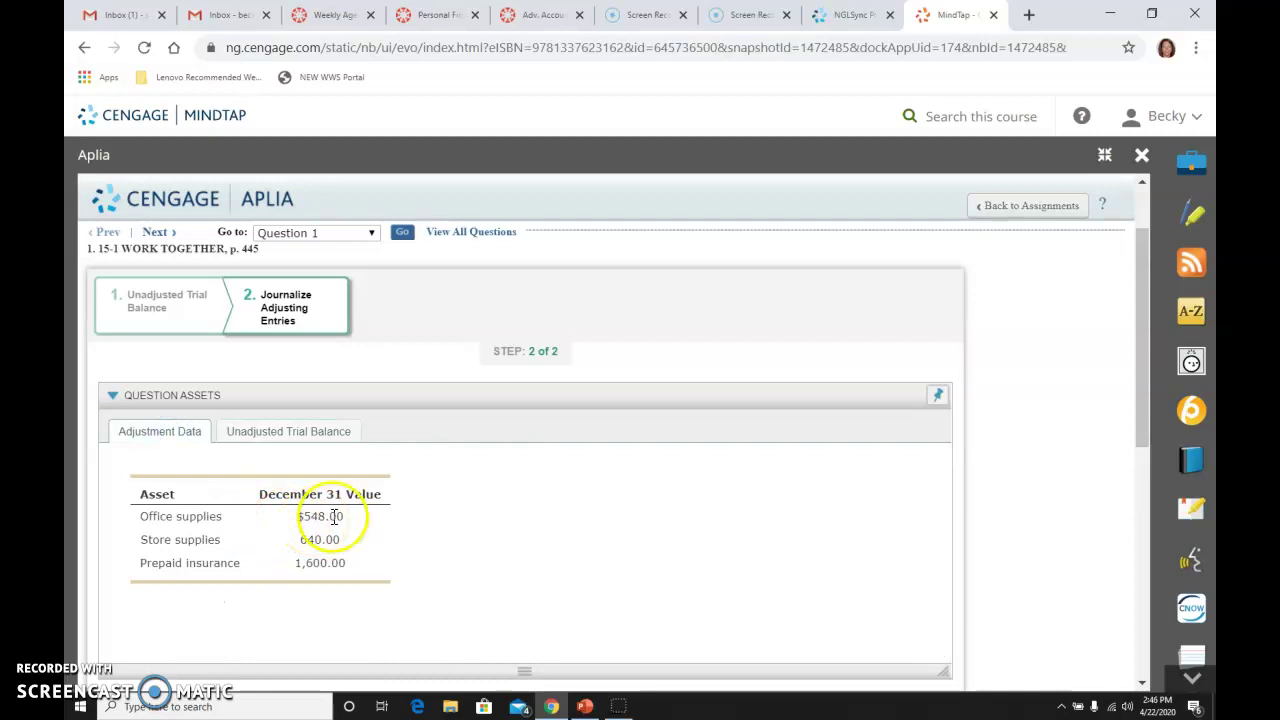
pyautogui.scroll(-4, 430, 543)
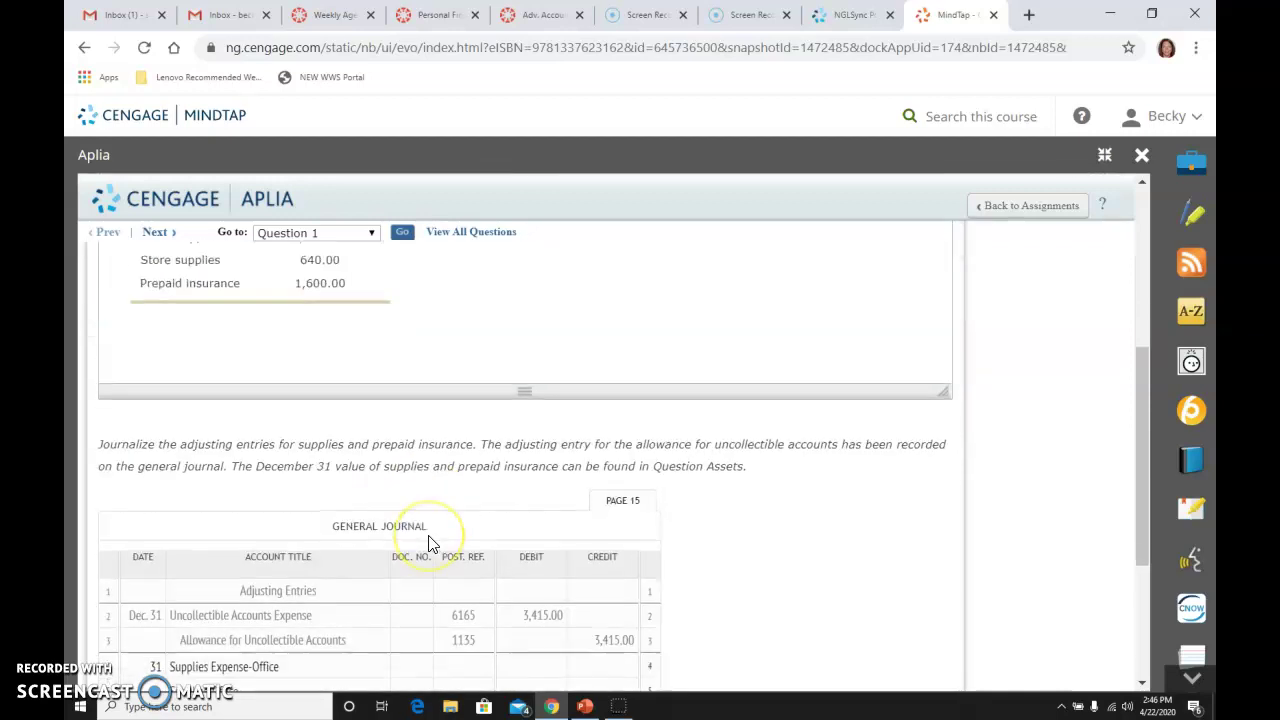
# Debit Supplies Expense-Office and credit Supplies-Office for 2,560.08 each
pyautogui.click(531, 480)
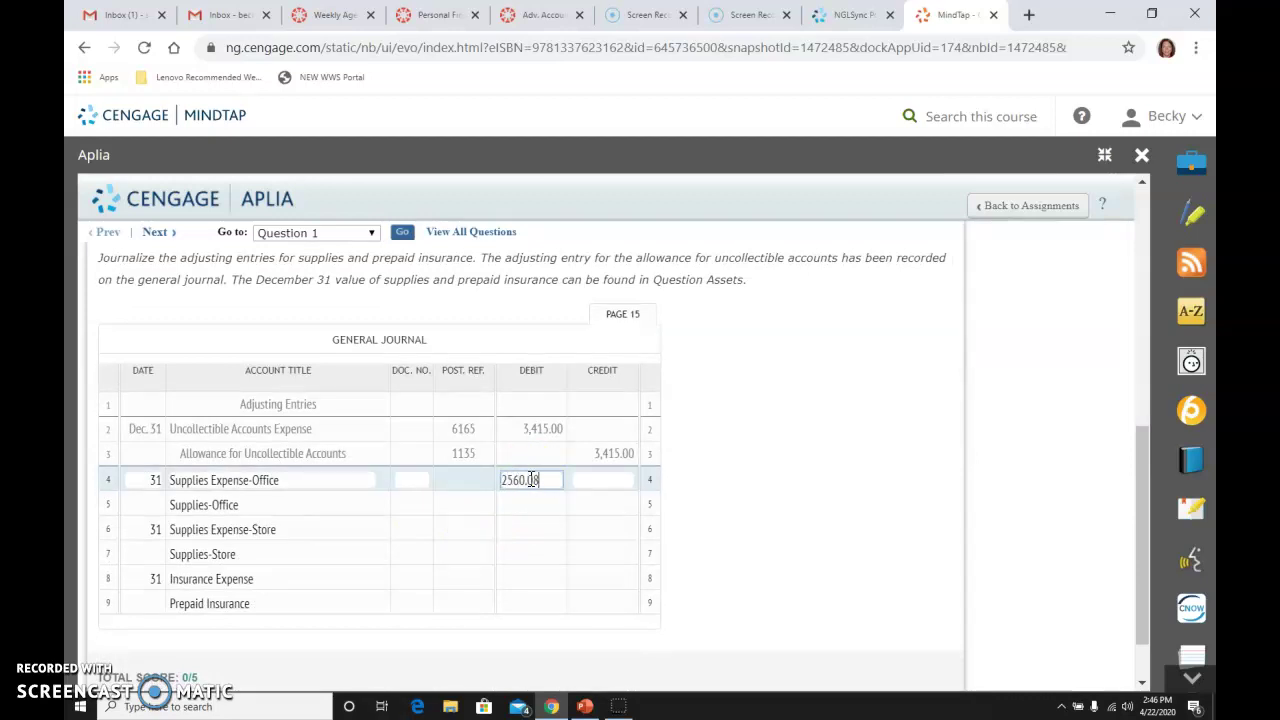
pyautogui.write('2560.08')
pyautogui.click(583, 504)
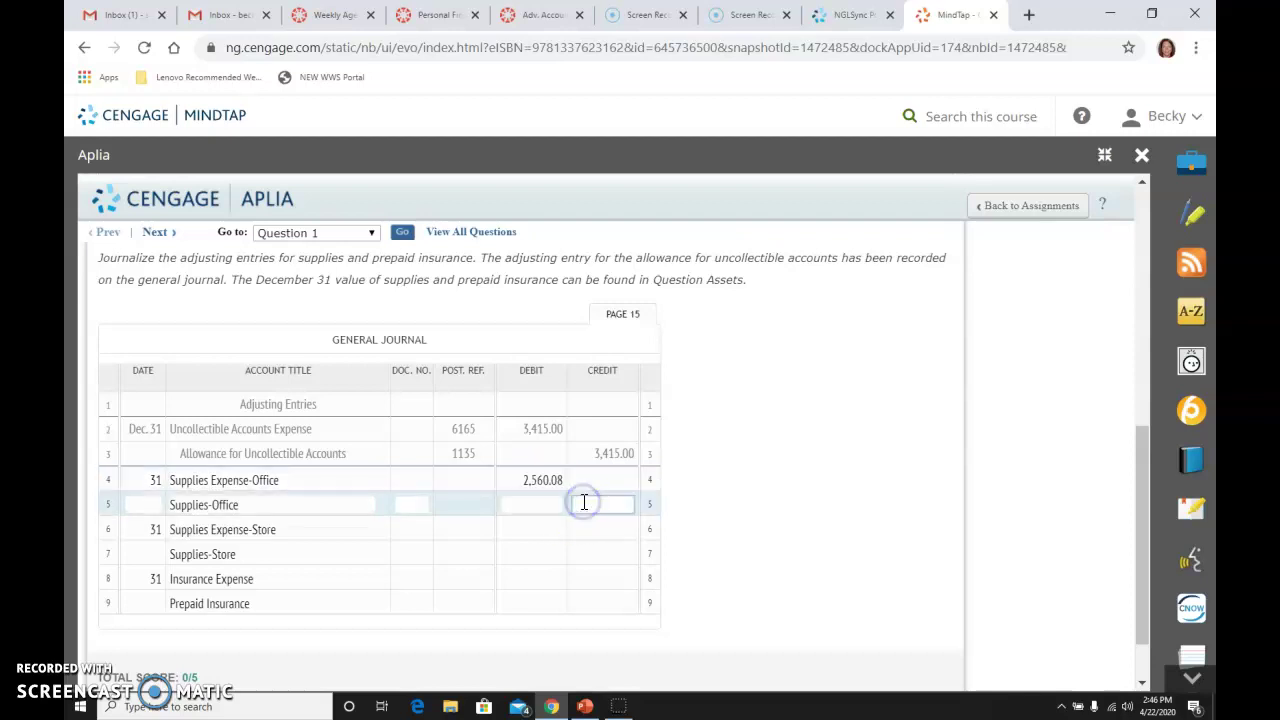
pyautogui.write('2560.08')
pyautogui.click(228, 504)
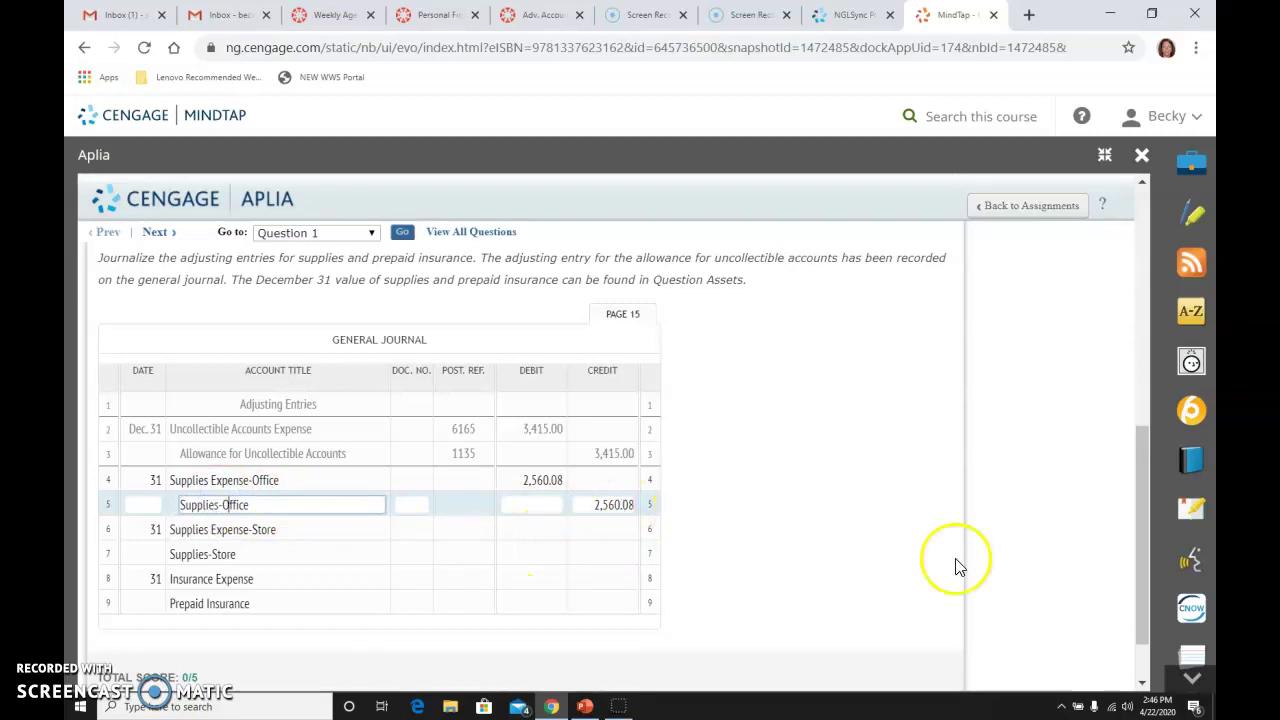
pyautogui.scroll(1, 1072, 580)
pyautogui.scroll(3, 1072, 580)
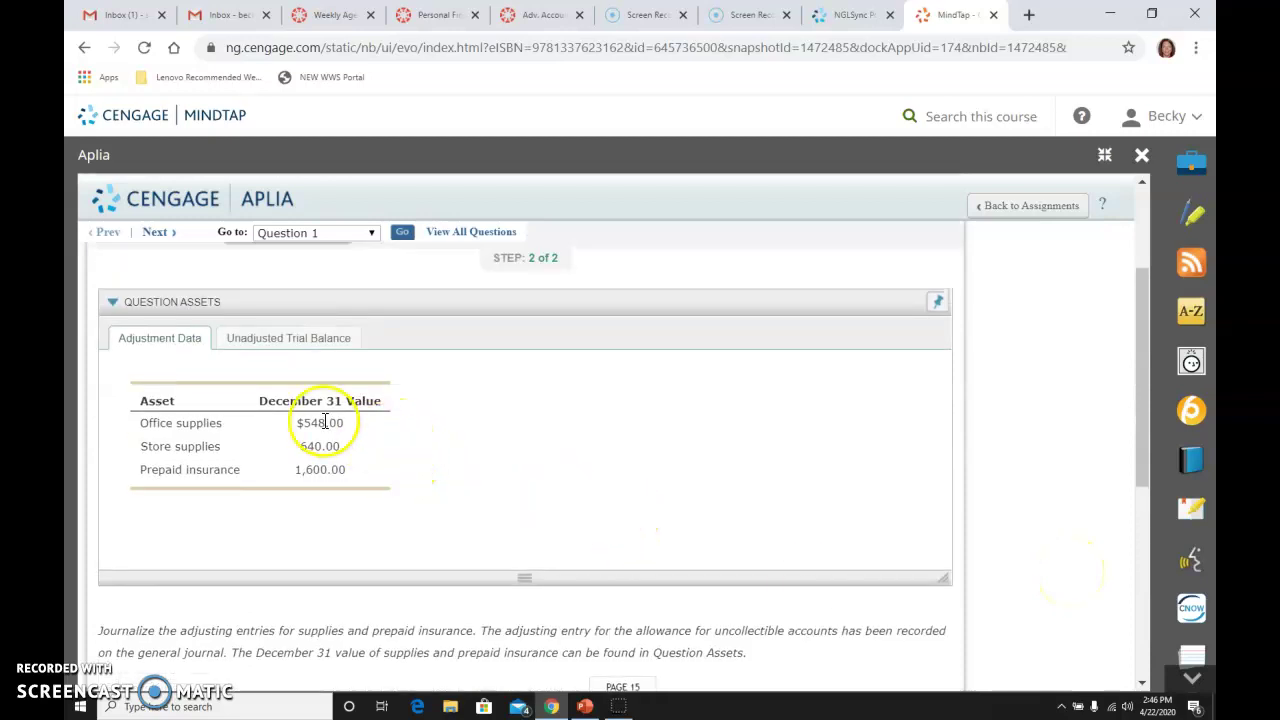
pyautogui.click(314, 340)
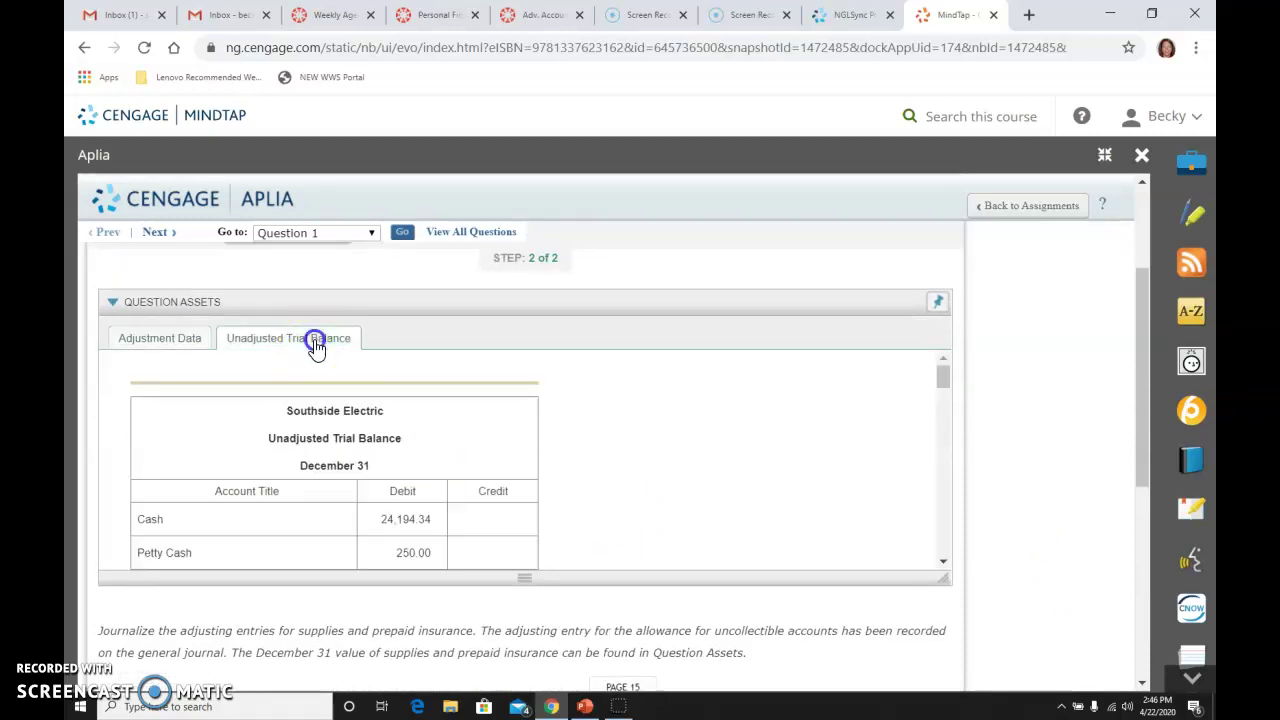
pyautogui.scroll(-2, 356, 507)
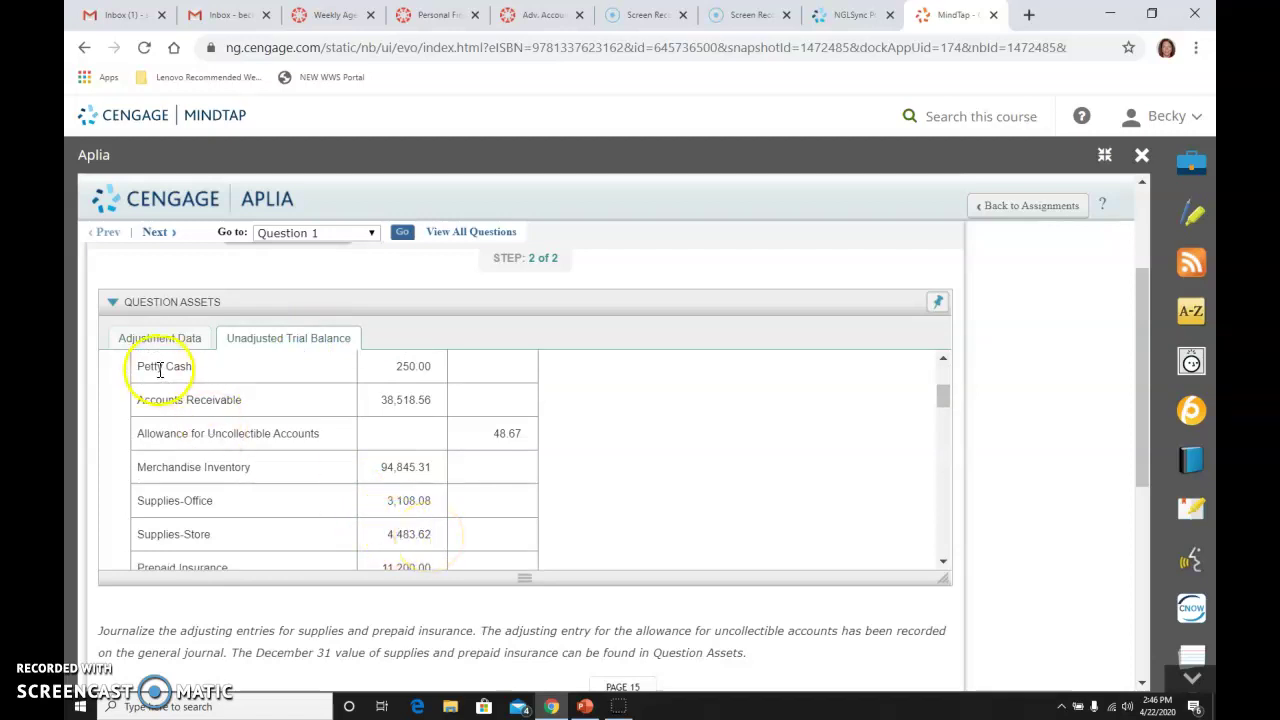
pyautogui.click(160, 338)
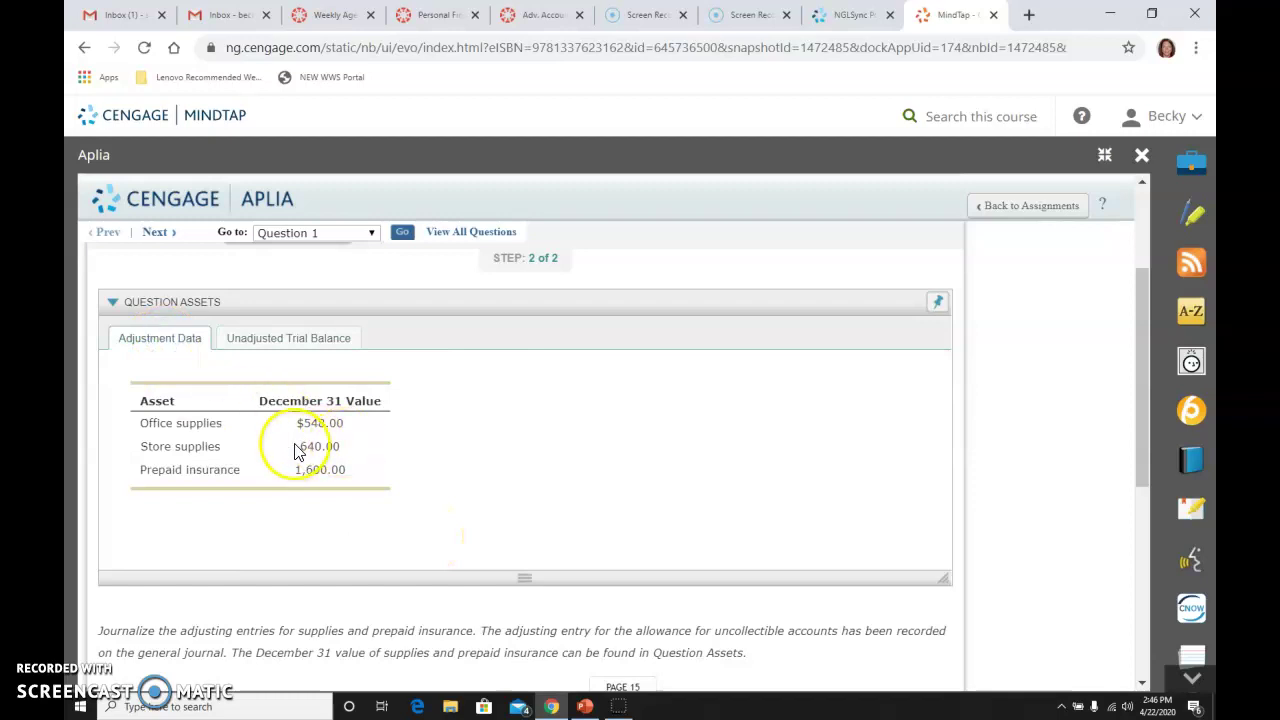
pyautogui.scroll(-3, 563, 480)
pyautogui.scroll(-2, 563, 473)
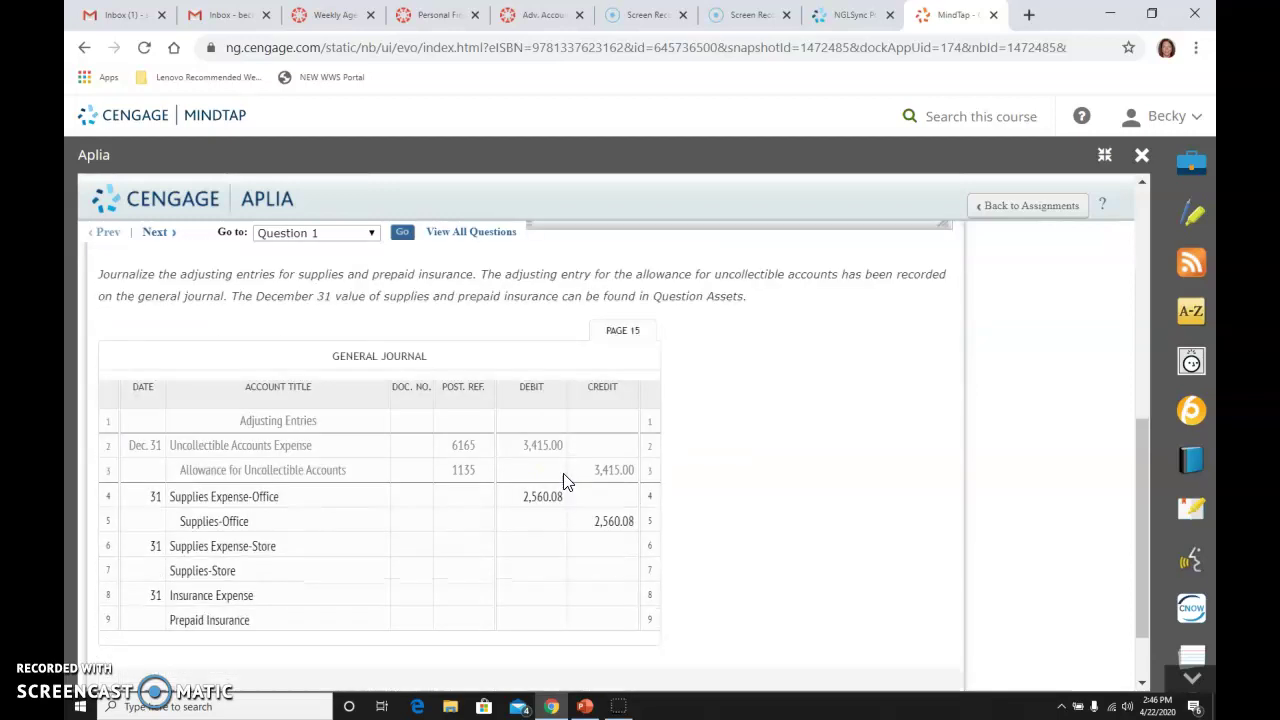
# Debit Supplies Expense-Store and credit Supplies-Store for 3,843.62 each
pyautogui.click(540, 459)
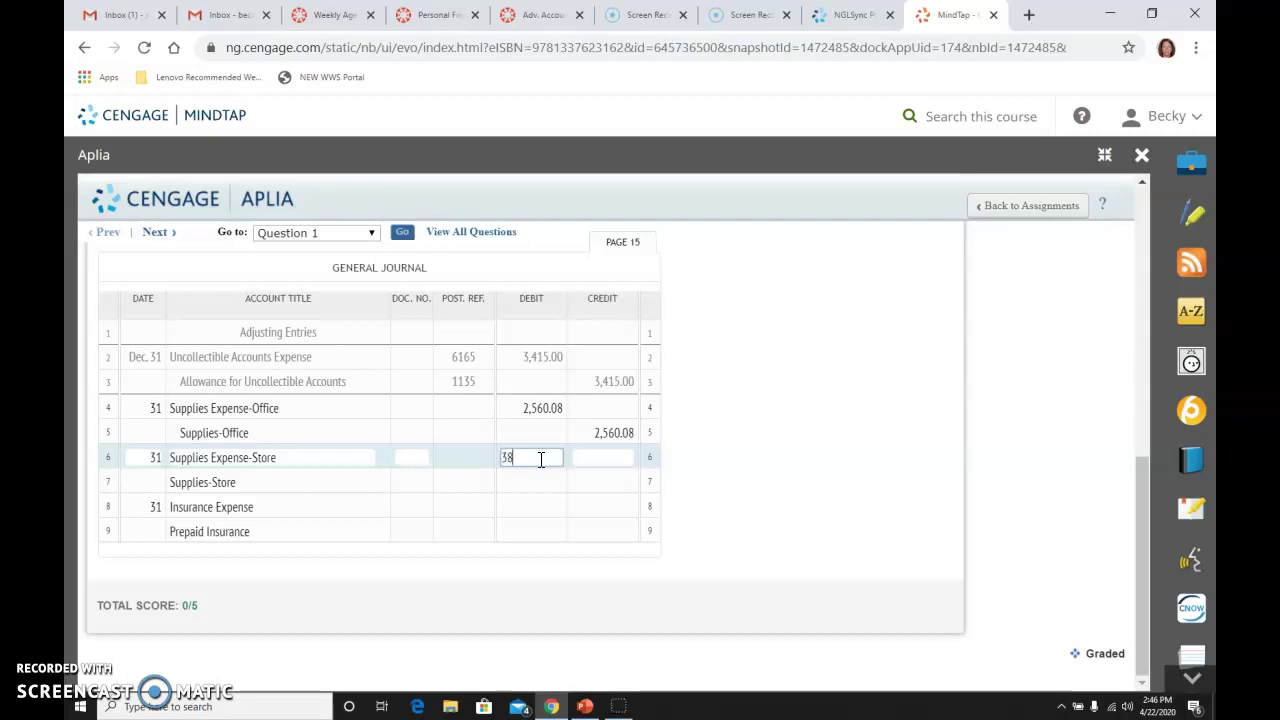
pyautogui.write('43.62')
pyautogui.click(588, 481)
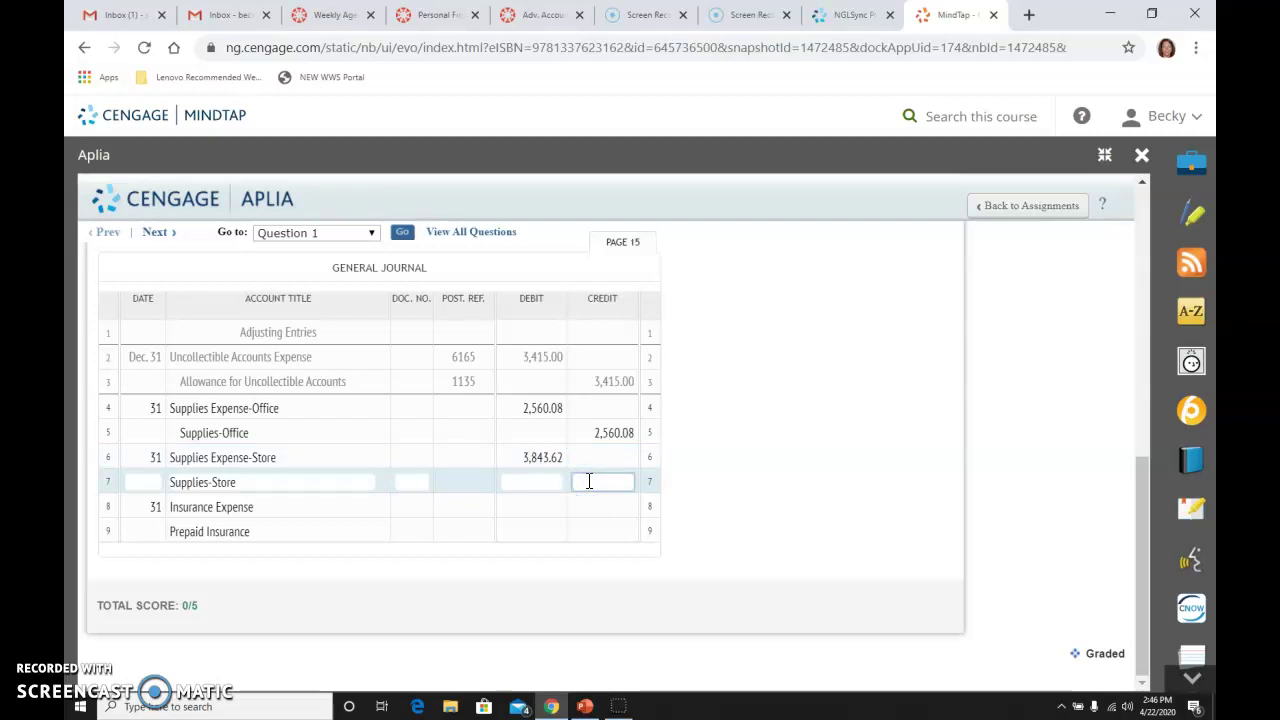
pyautogui.write('3843.62')
pyautogui.click(526, 505)
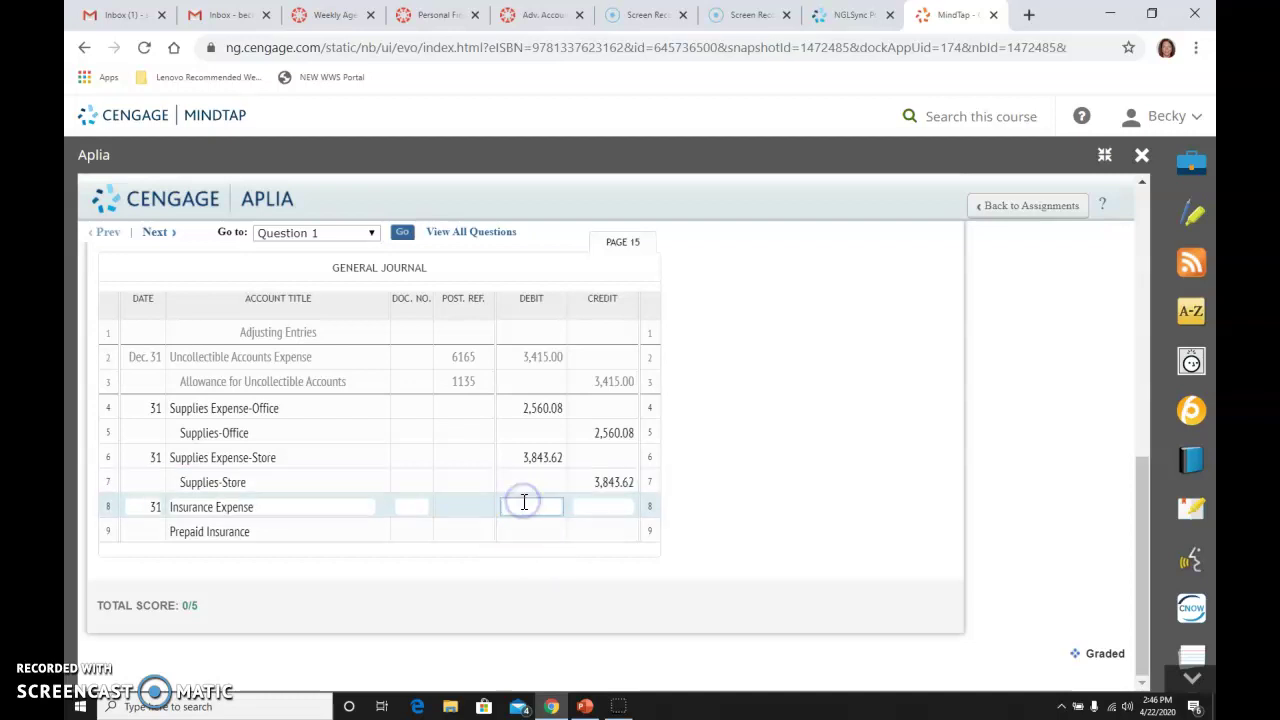
pyautogui.scroll(10, 683, 450)
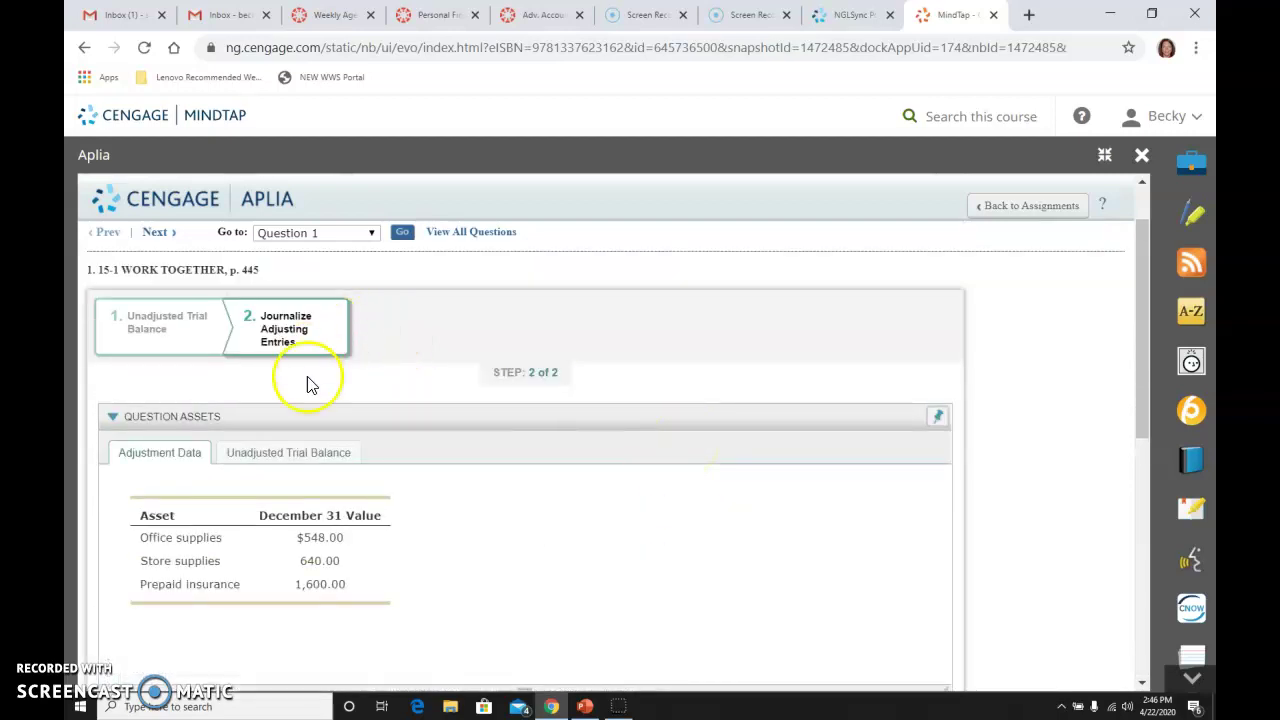
# Compare the 11,200.00 Prepaid Insurance balance against its 1,600.00 December 31 value
pyautogui.click(295, 452)
pyautogui.scroll(-4, 234, 586)
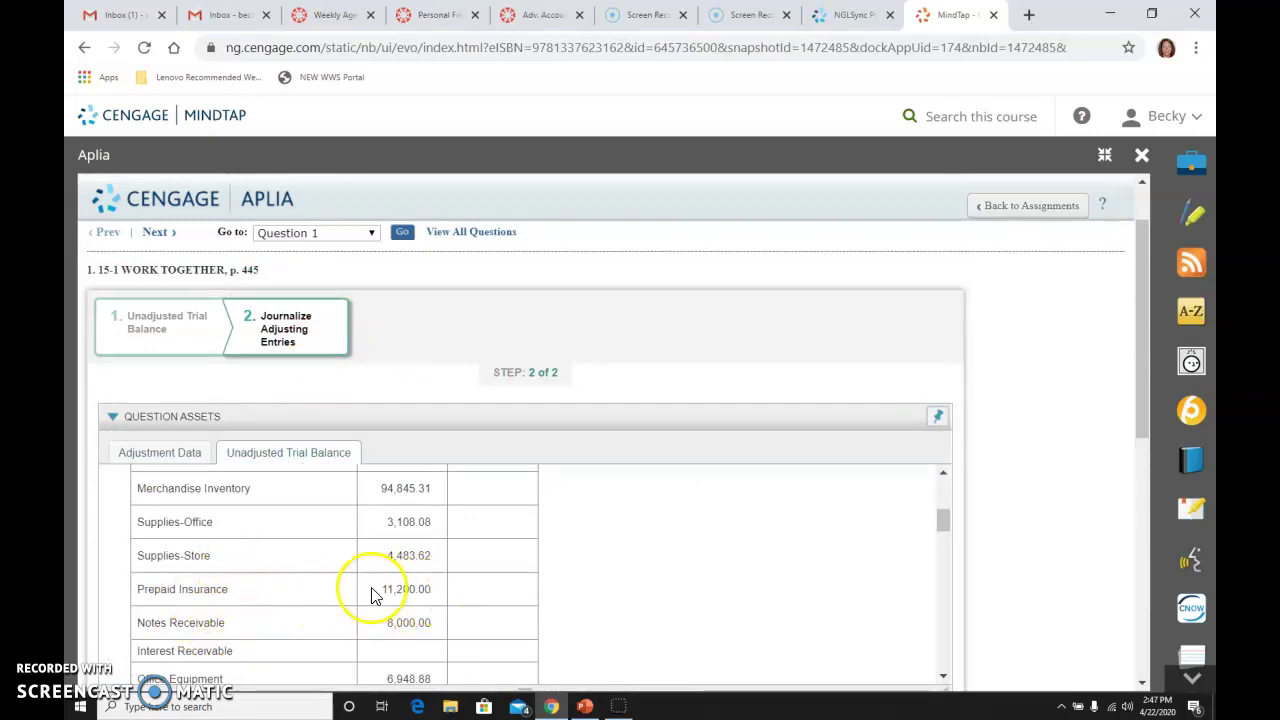
pyautogui.click(175, 451)
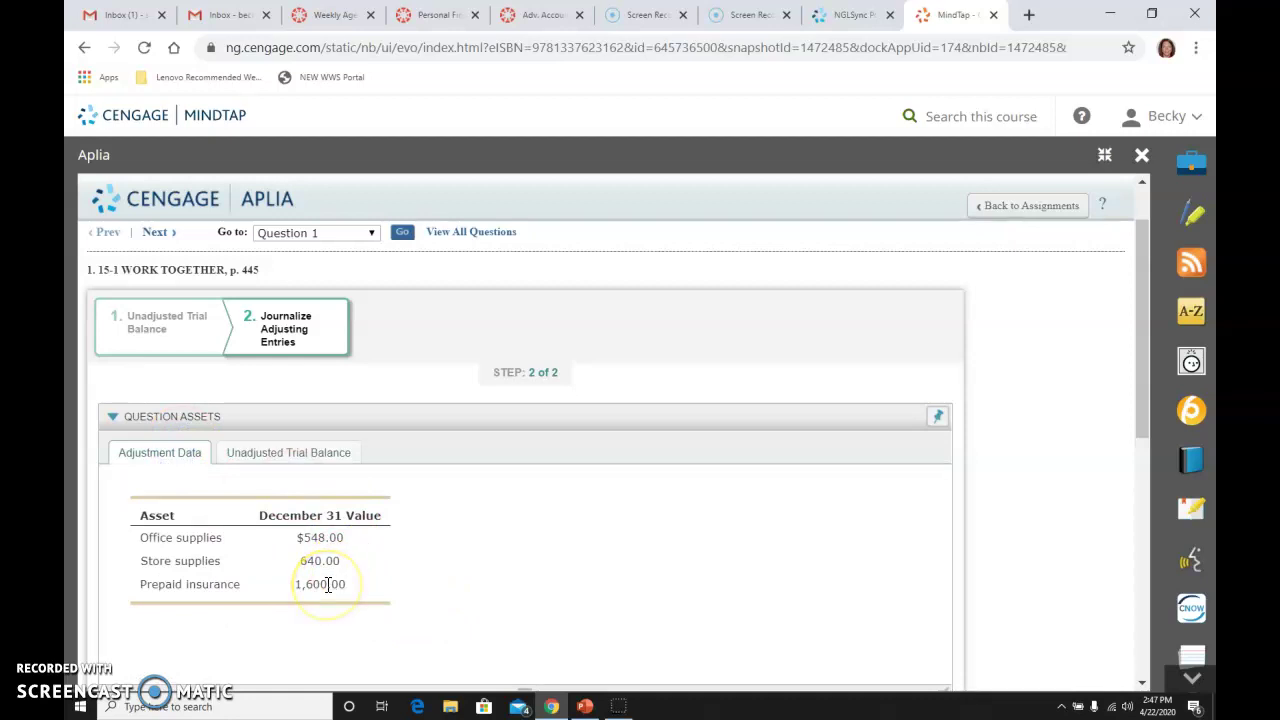
pyautogui.scroll(-5, 486, 580)
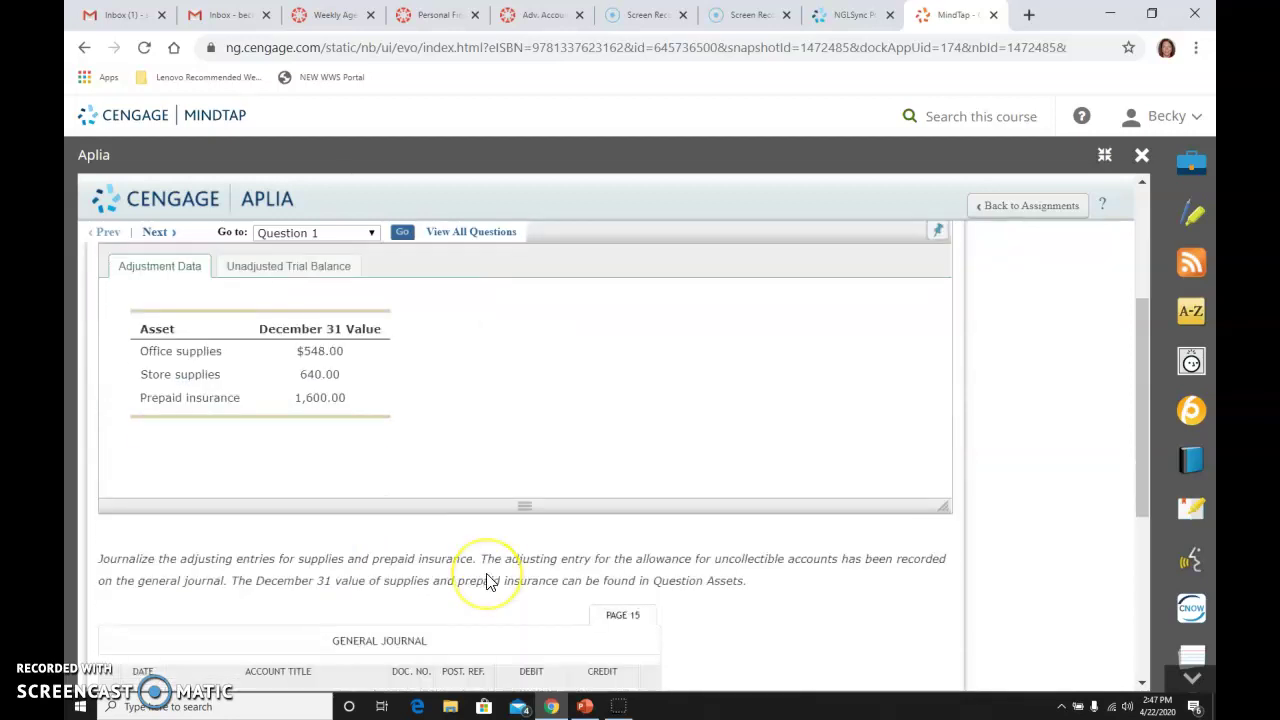
# Debit Insurance Expense and credit Prepaid Insurance for 9,600.00 each
pyautogui.click(528, 600)
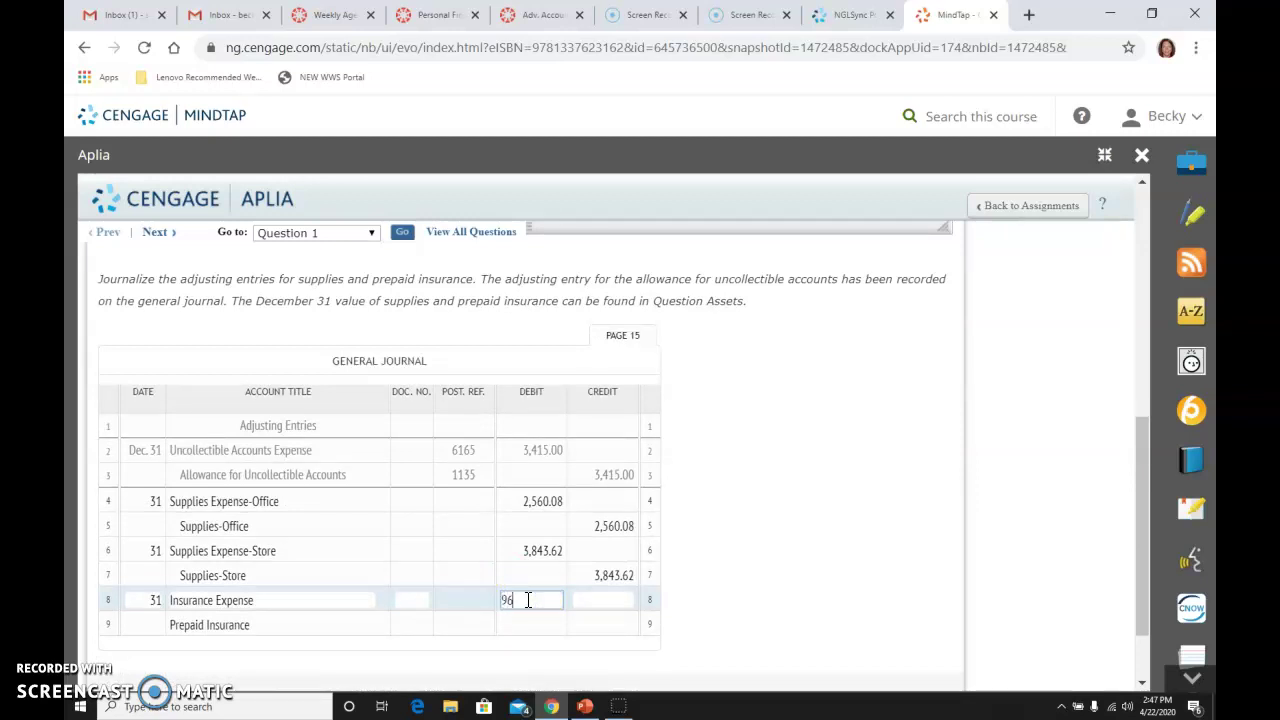
pyautogui.write('9600')
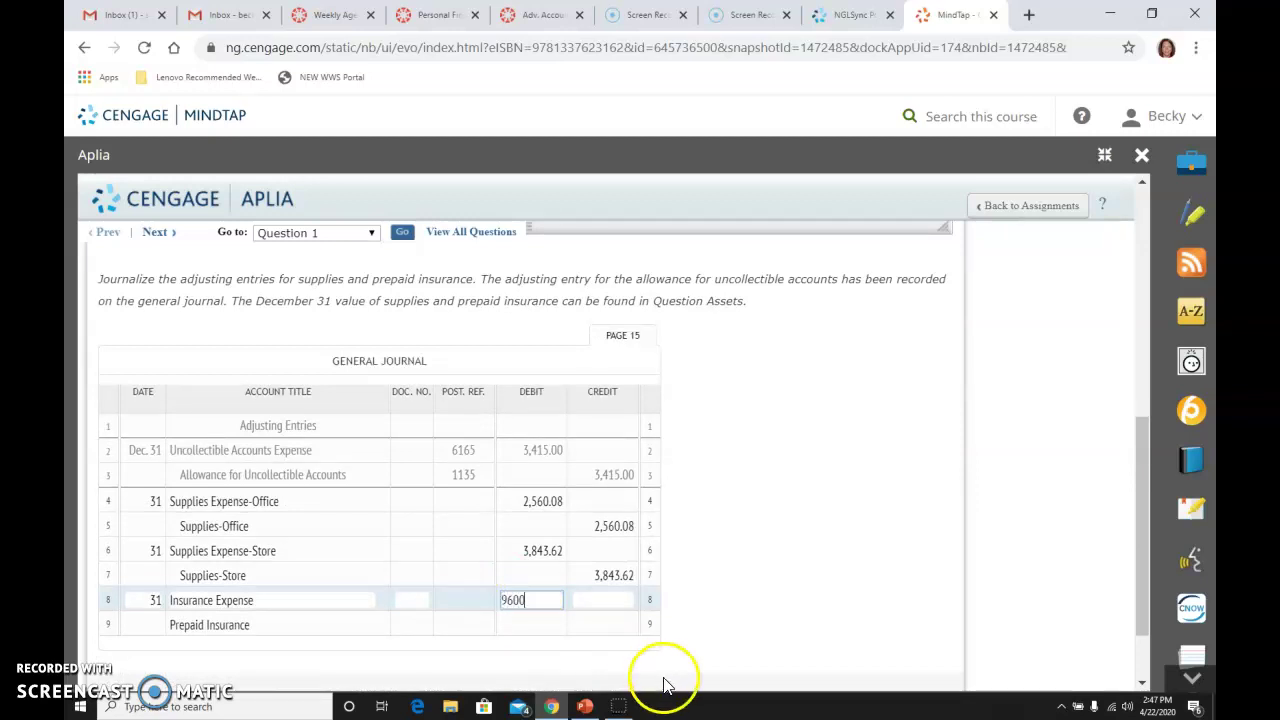
pyautogui.click(620, 626)
pyautogui.write('9600')
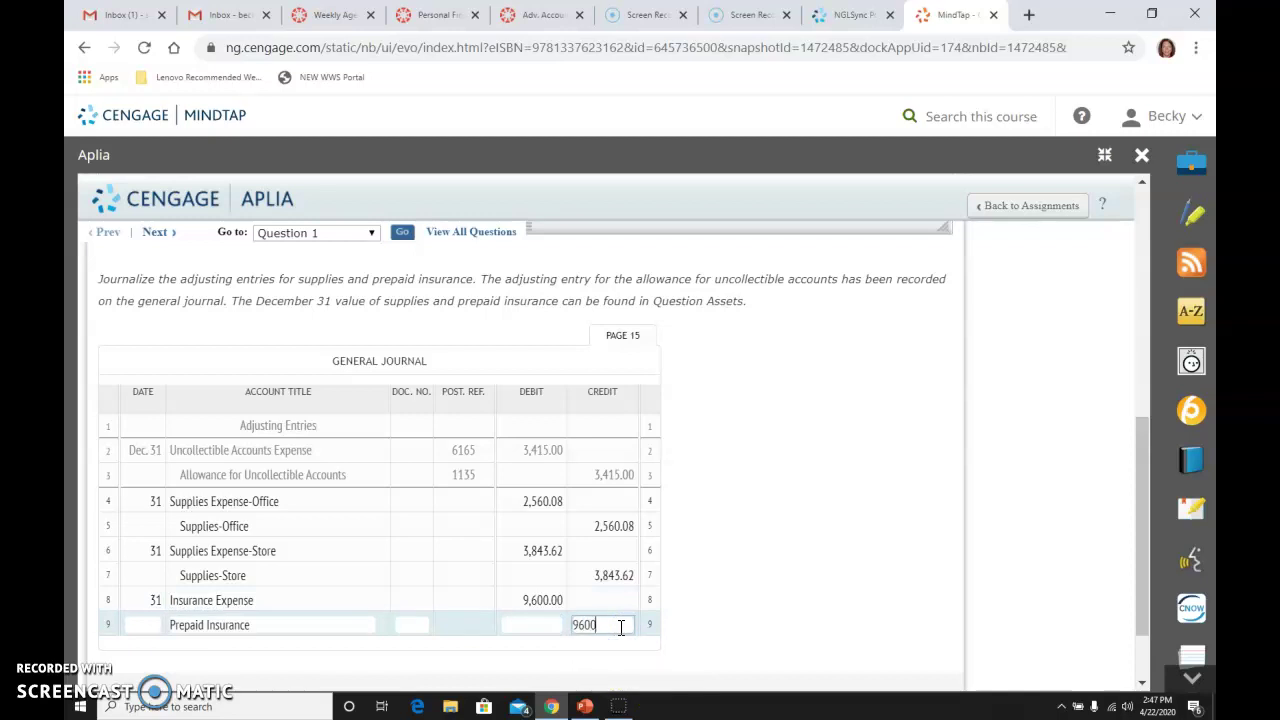
pyautogui.click(867, 560)
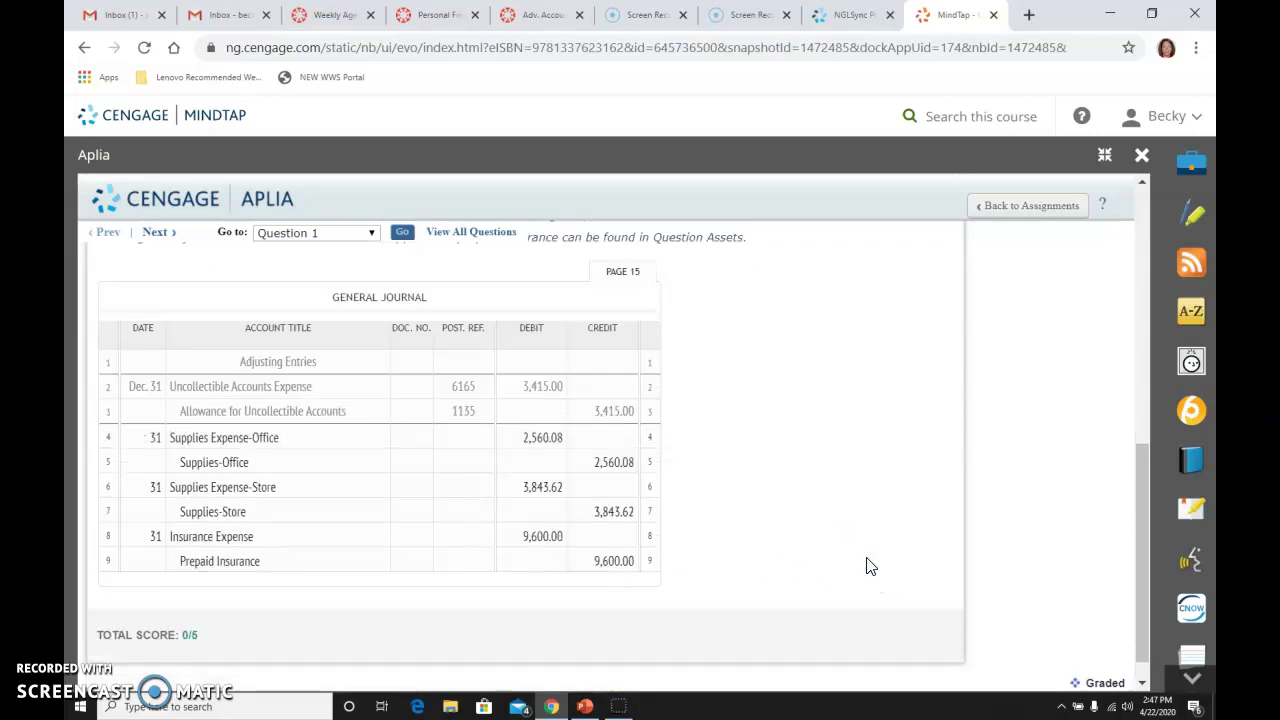
pyautogui.scroll(3, 867, 562)
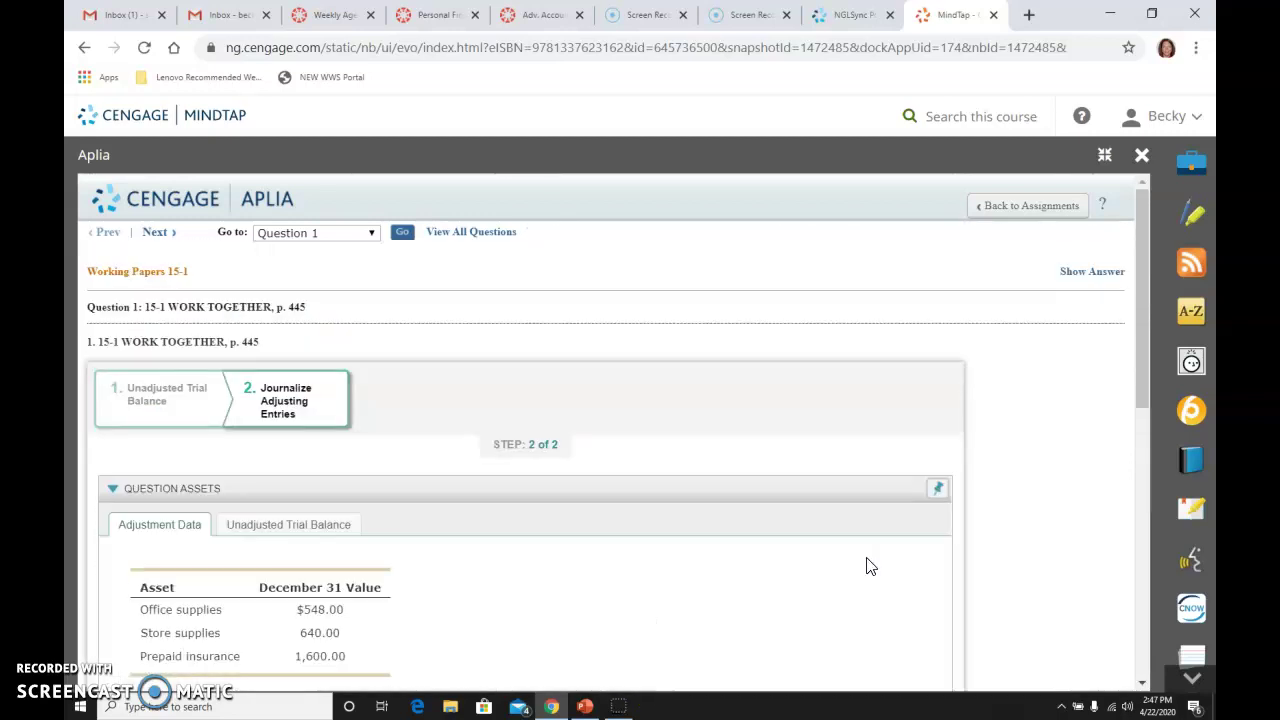
pyautogui.click(1012, 345)
pyautogui.click(1051, 435)
pyautogui.scroll(-5, 1053, 440)
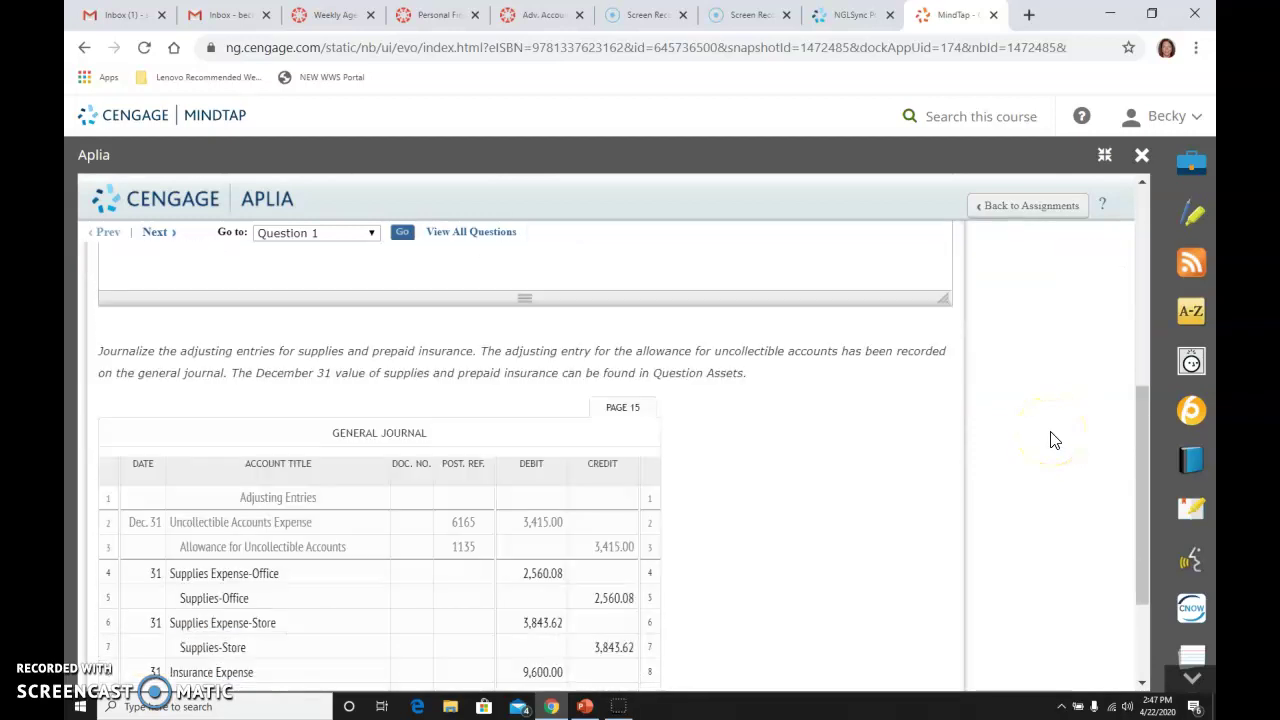